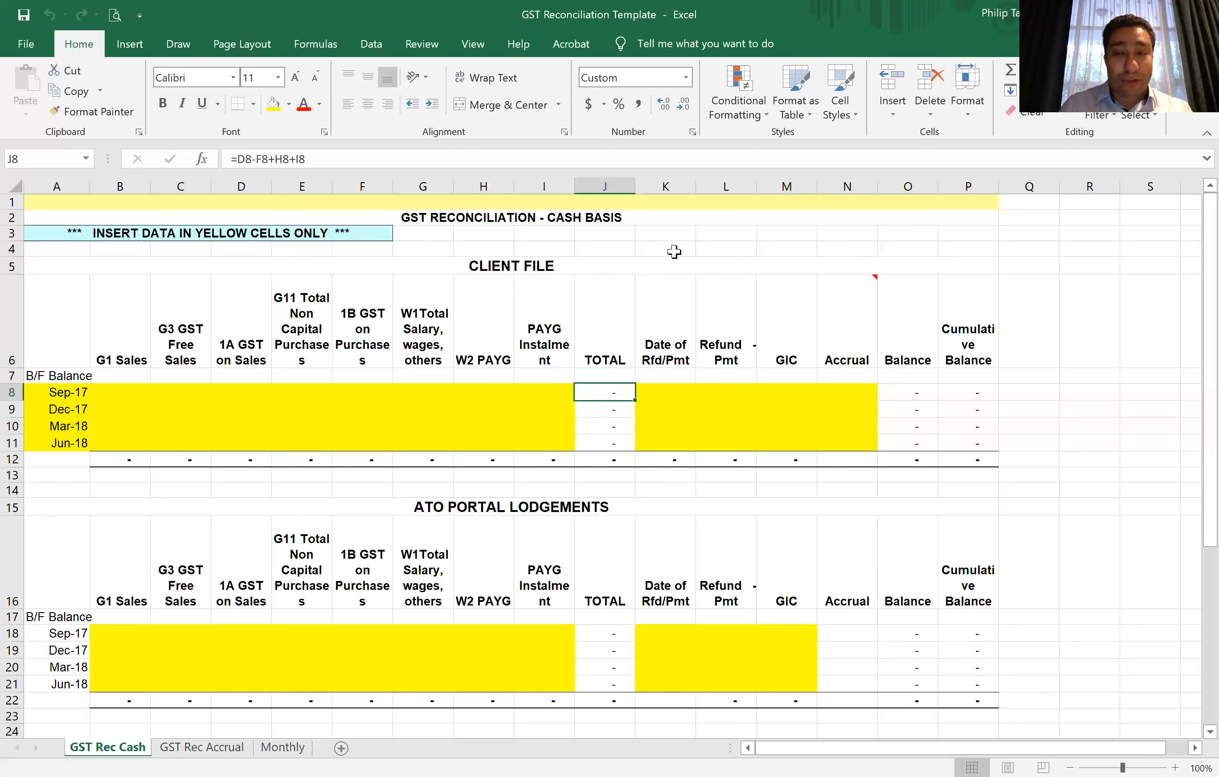
{"action": "key", "text": "Left"}
{"action": "key", "text": "Left"}
{"action": "key", "text": "Left"}
{"action": "key", "text": "Left"}
{"action": "key", "text": "Left"}
{"action": "key", "text": "Left"}
{"action": "key", "text": "Left"}
{"action": "key", "text": "Left"}
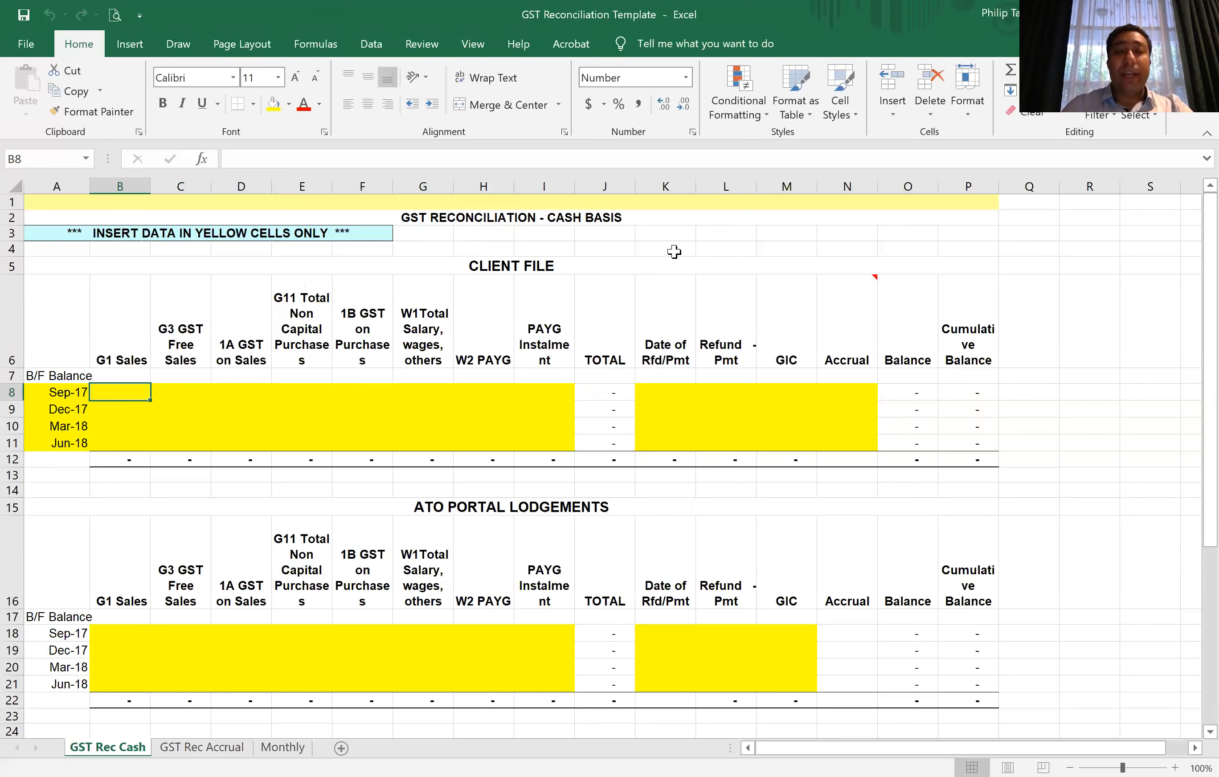
Step: Enter ABC LOGISTICS PTY LTD 2020 FY as the heading in the merged cell A1 above the reconciliation title
{"action": "left_click", "coordinate": [527, 199]}
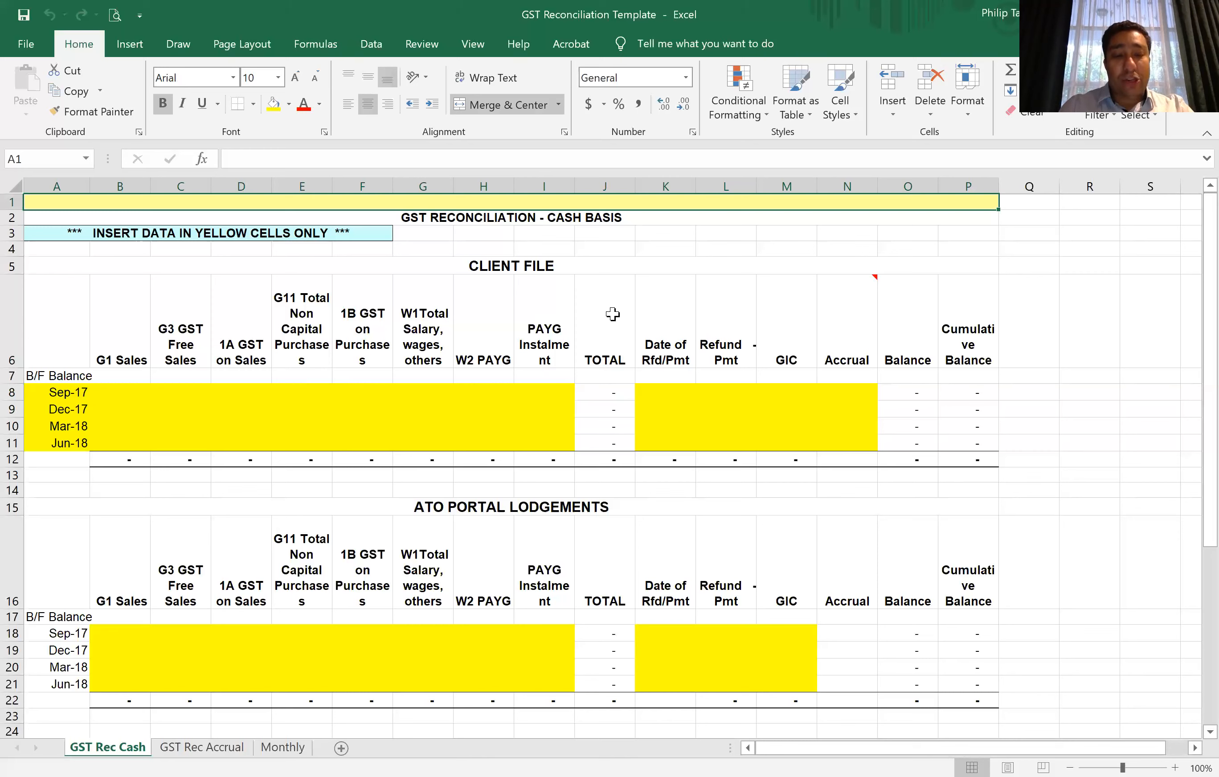
{"action": "type", "text": "AB"}
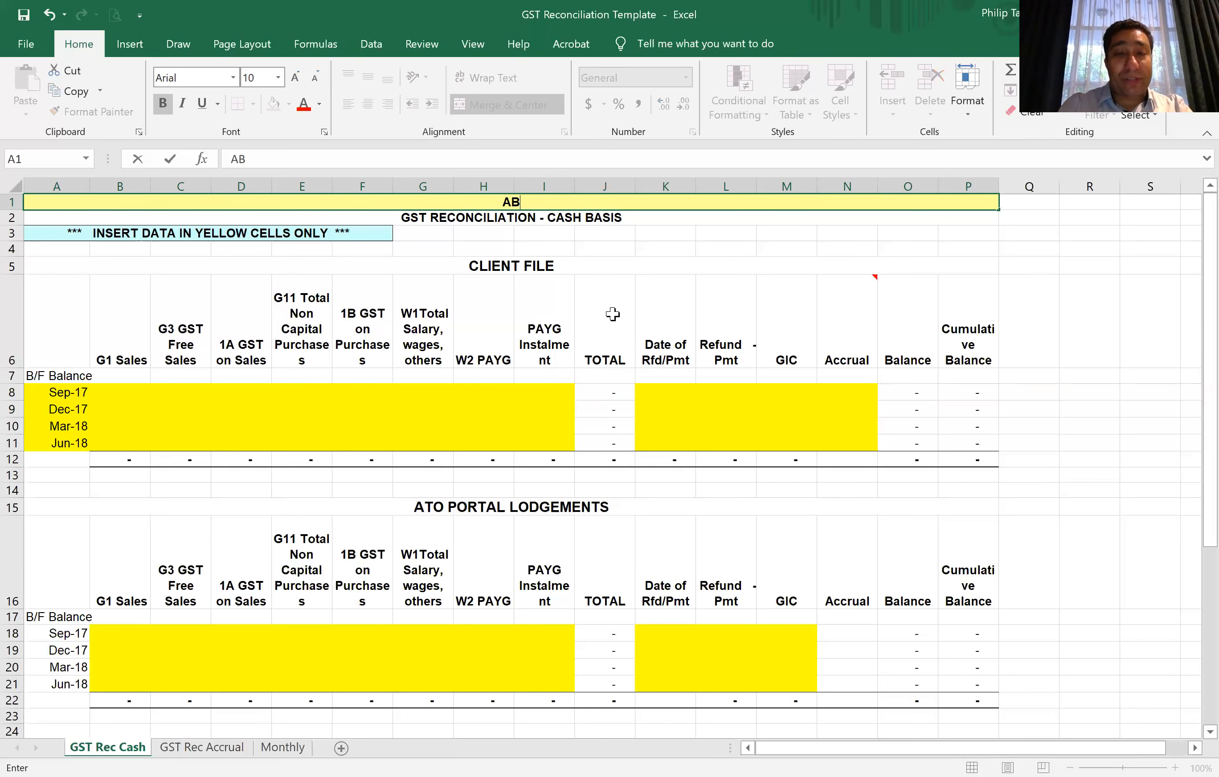
{"action": "type", "text": "C LOGIST"}
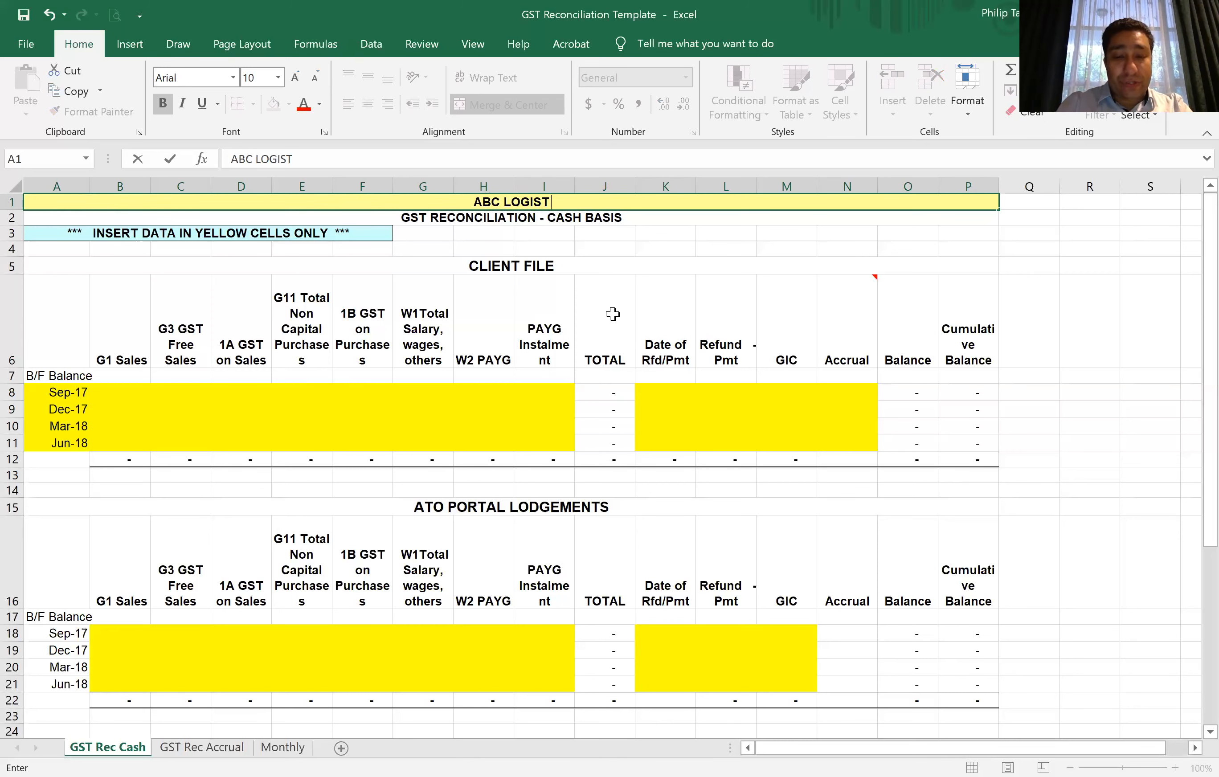
{"action": "type", "text": "ICS PTY L"}
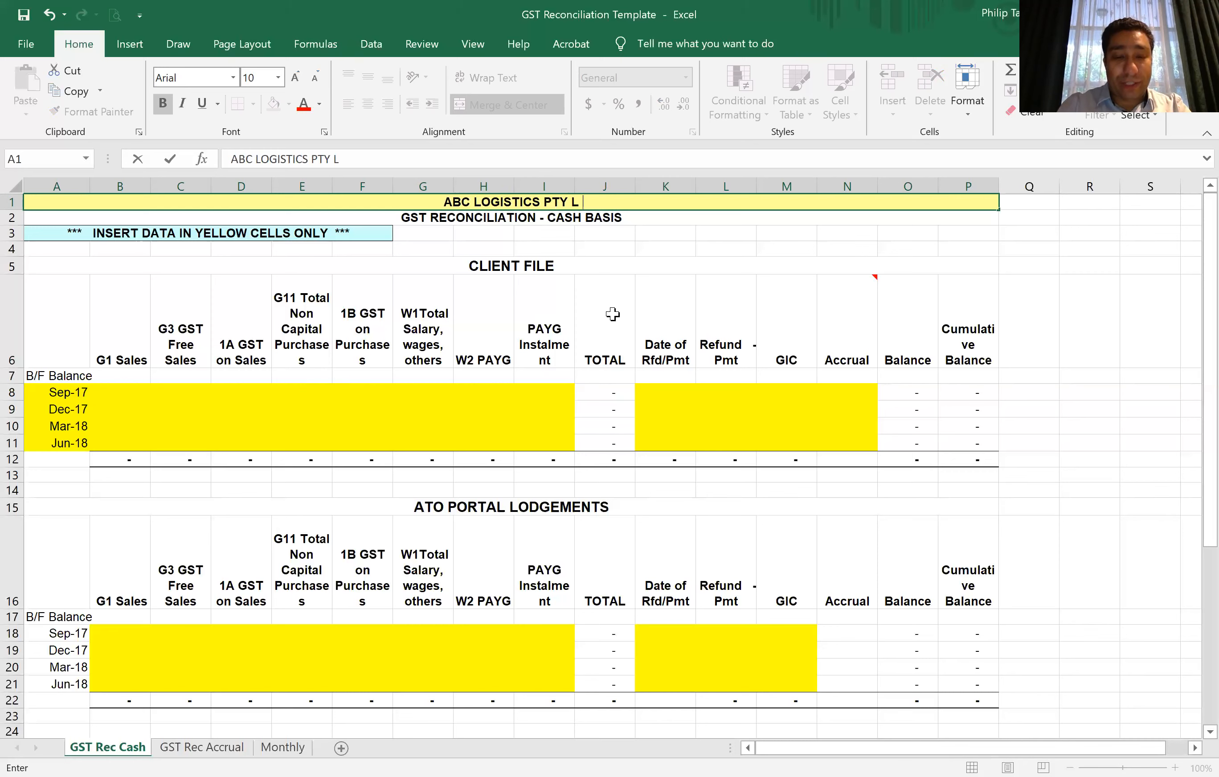
{"action": "type", "text": "TD 2020 F"}
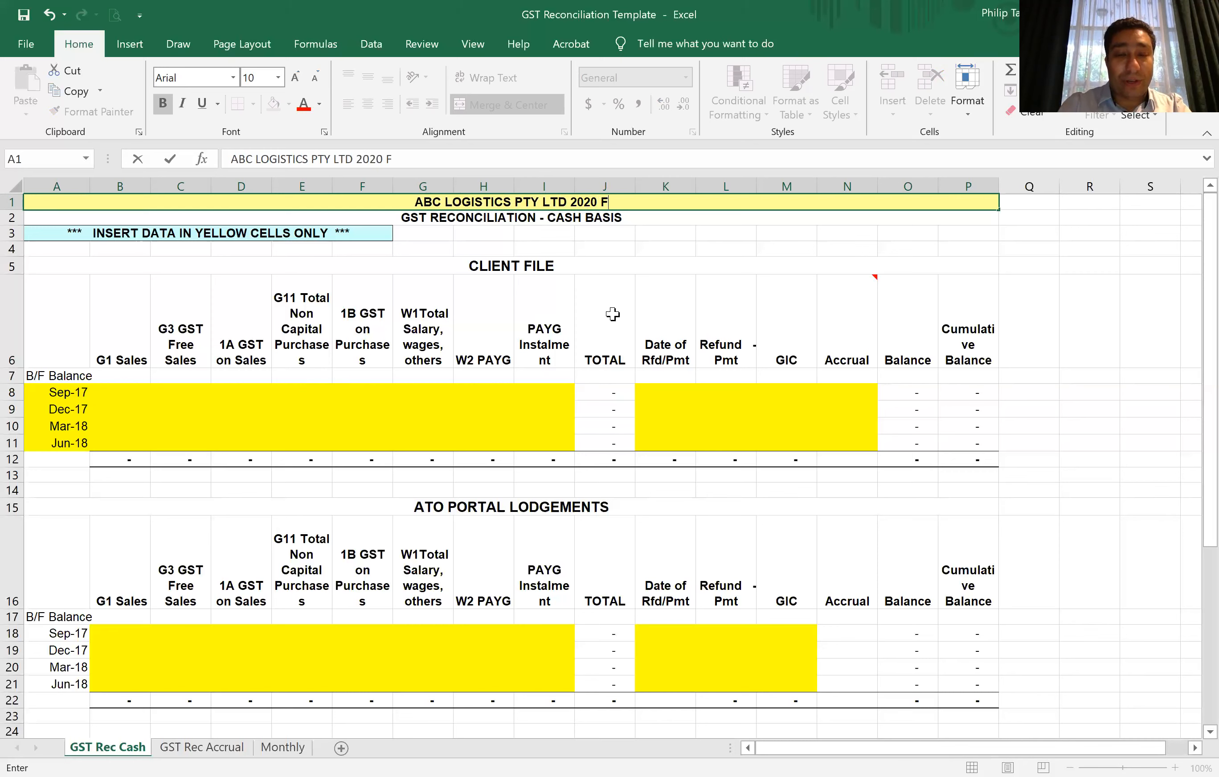
{"action": "type", "text": "Y"}
{"action": "key", "text": "Return"}
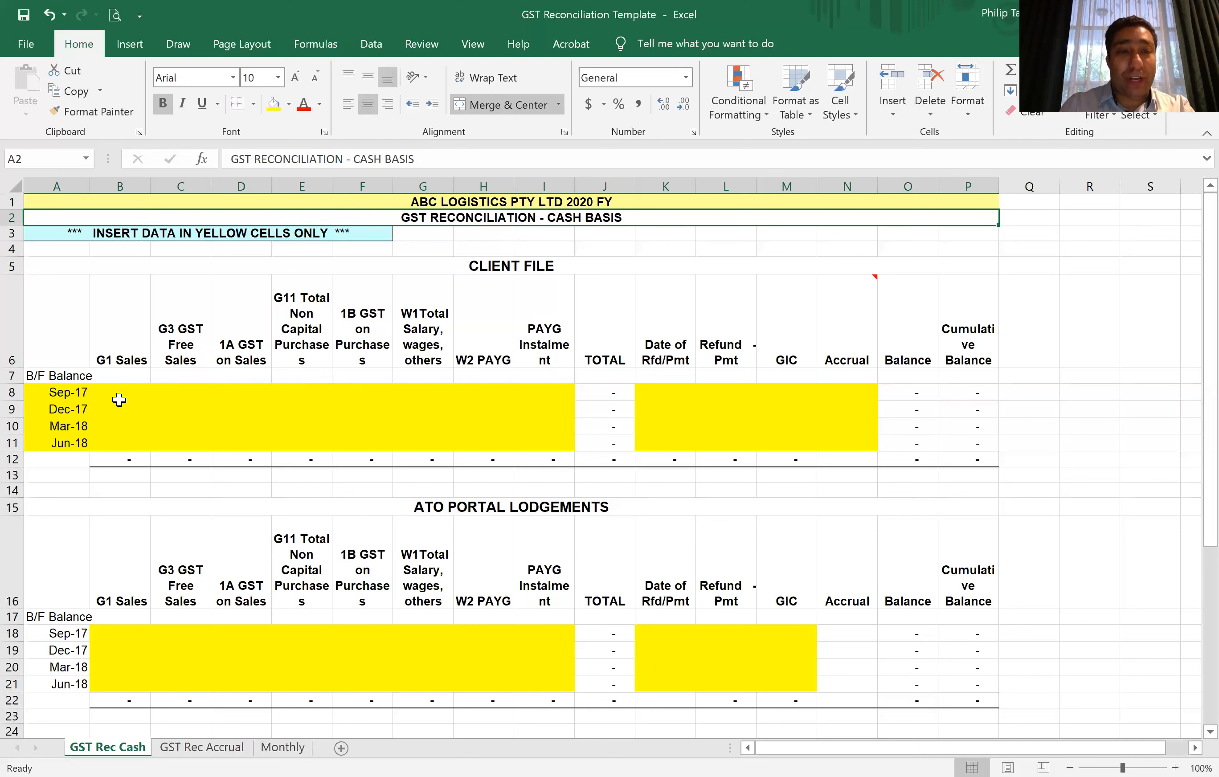
Step: Change the client file quarter labels in A8:A11 to Sep-19, Dec-19, Mar-20 and Jun-20
{"action": "left_click", "coordinate": [75, 393]}
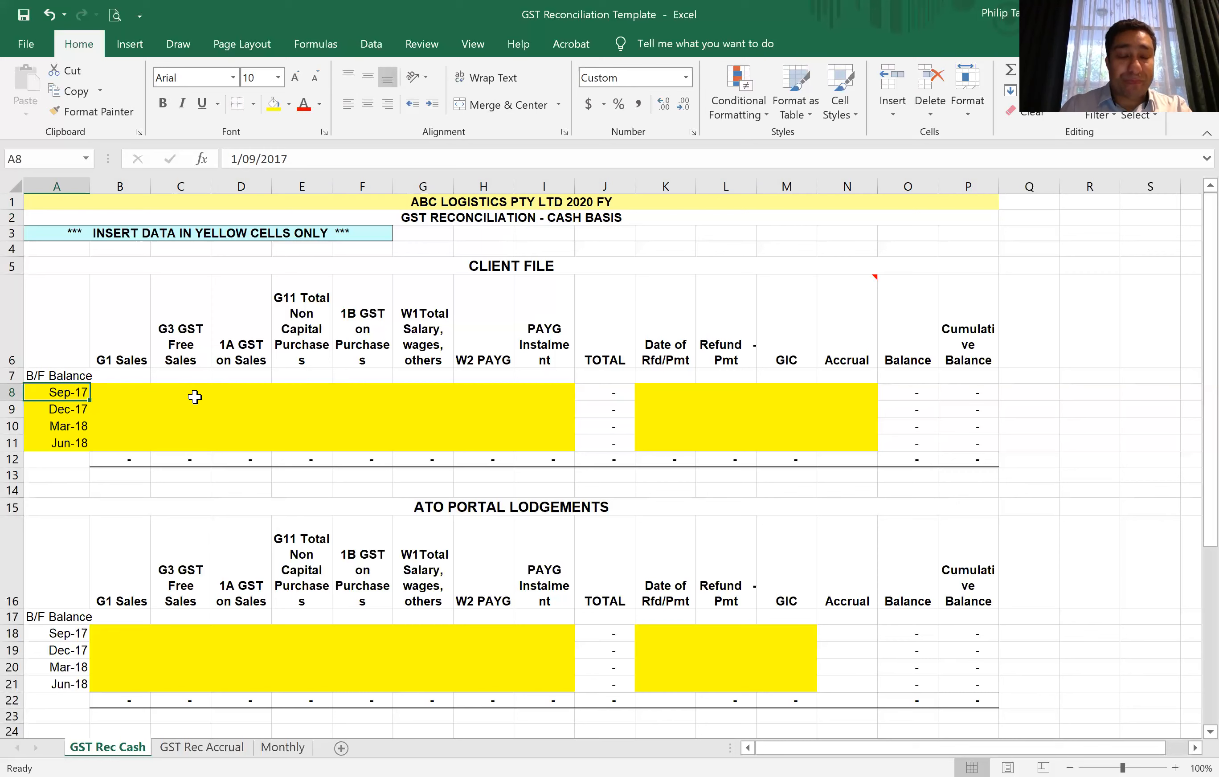
{"action": "type", "text": "sep19"}
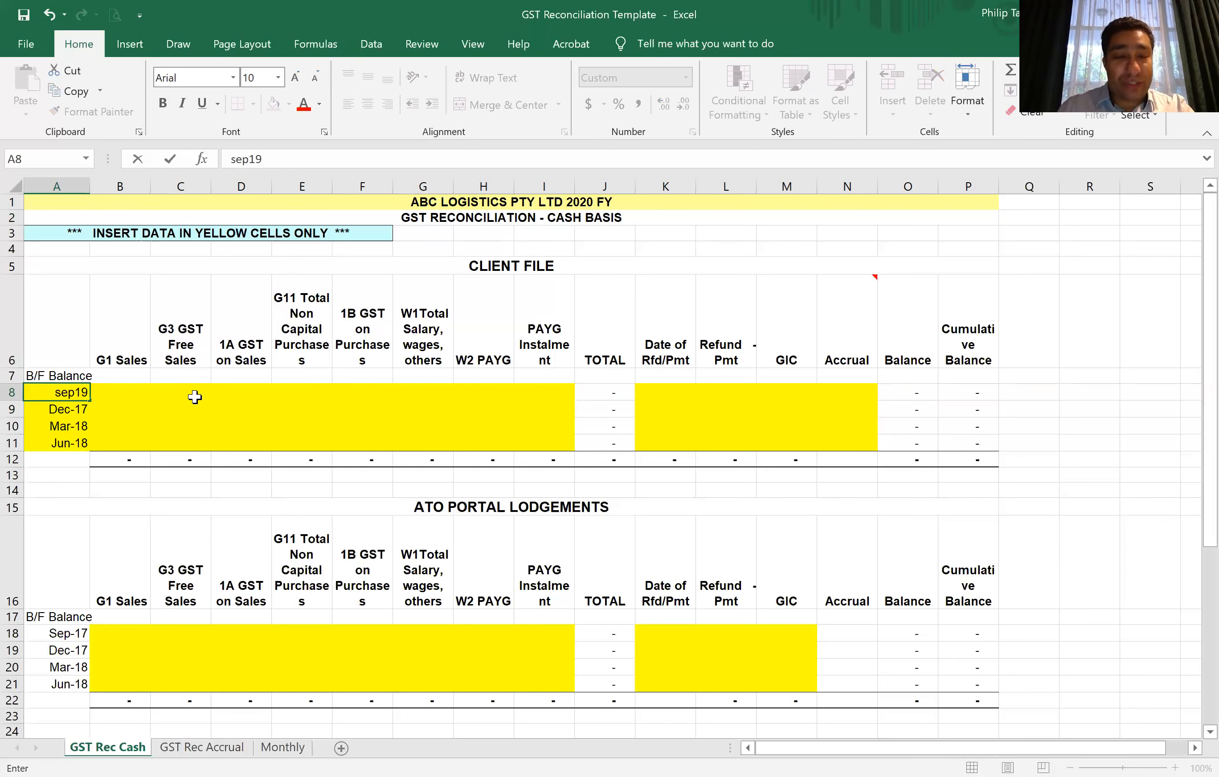
{"action": "key", "text": "Return"}
{"action": "type", "text": "dec19"}
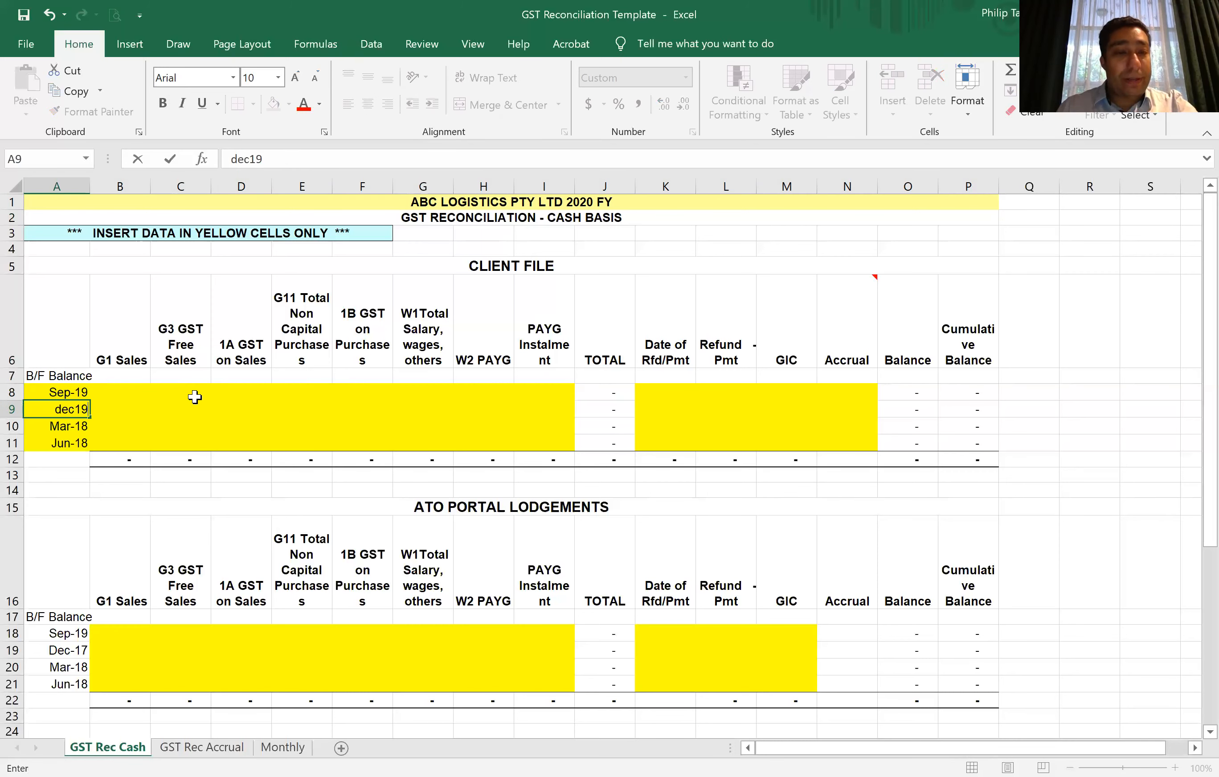
{"action": "key", "text": "Return"}
{"action": "type", "text": "mar20"}
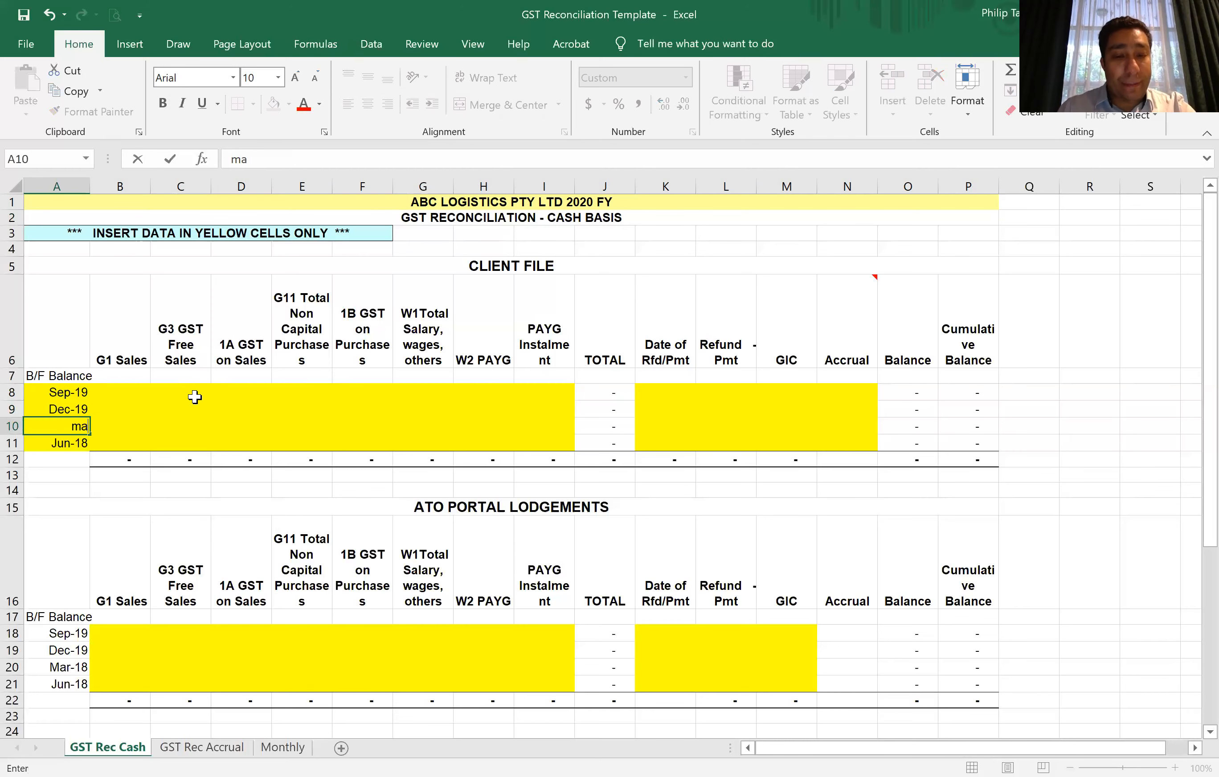
{"action": "key", "text": "Return"}
{"action": "type", "text": "jun20"}
{"action": "key", "text": "Tab"}
{"action": "key", "text": "Up"}
{"action": "key", "text": "Up"}
{"action": "key", "text": "Up"}
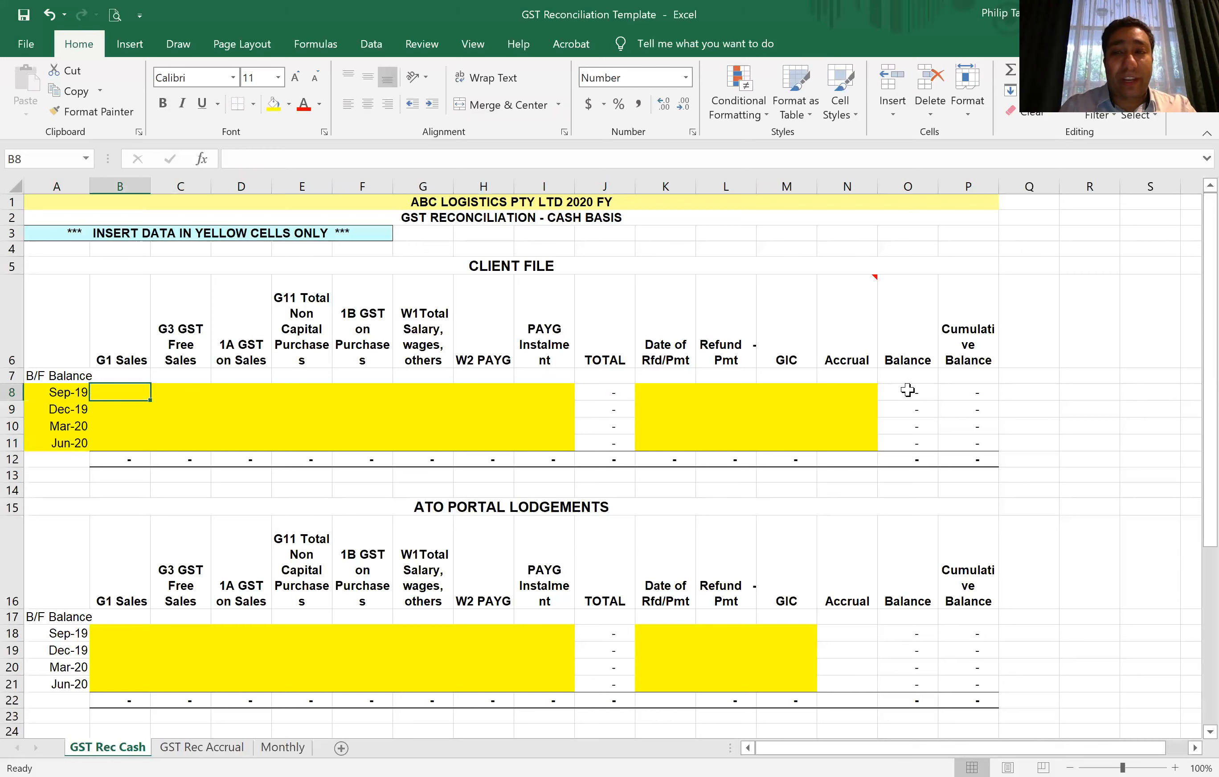
Step: Enter a brought-forward cumulative balance of 4500 in both the client file (P7) and the ATO portal section (P17)
{"action": "left_click", "coordinate": [954, 379]}
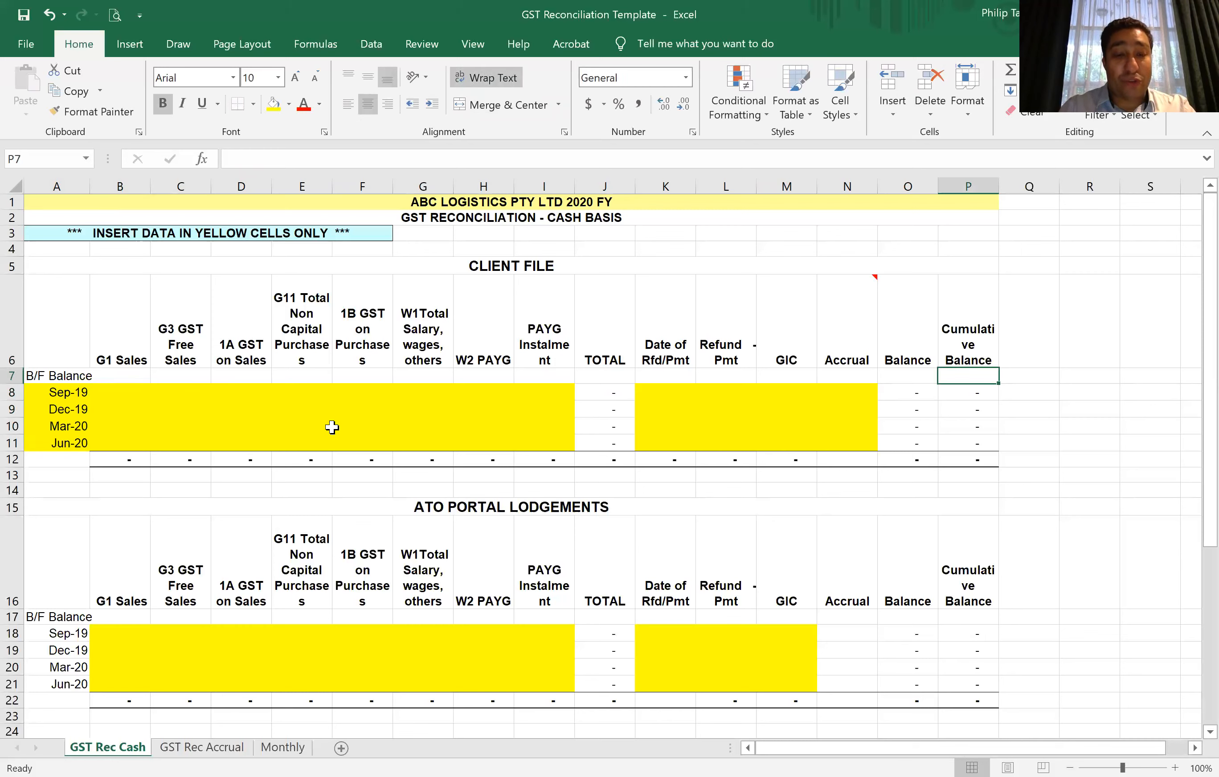
{"action": "type", "text": "4500"}
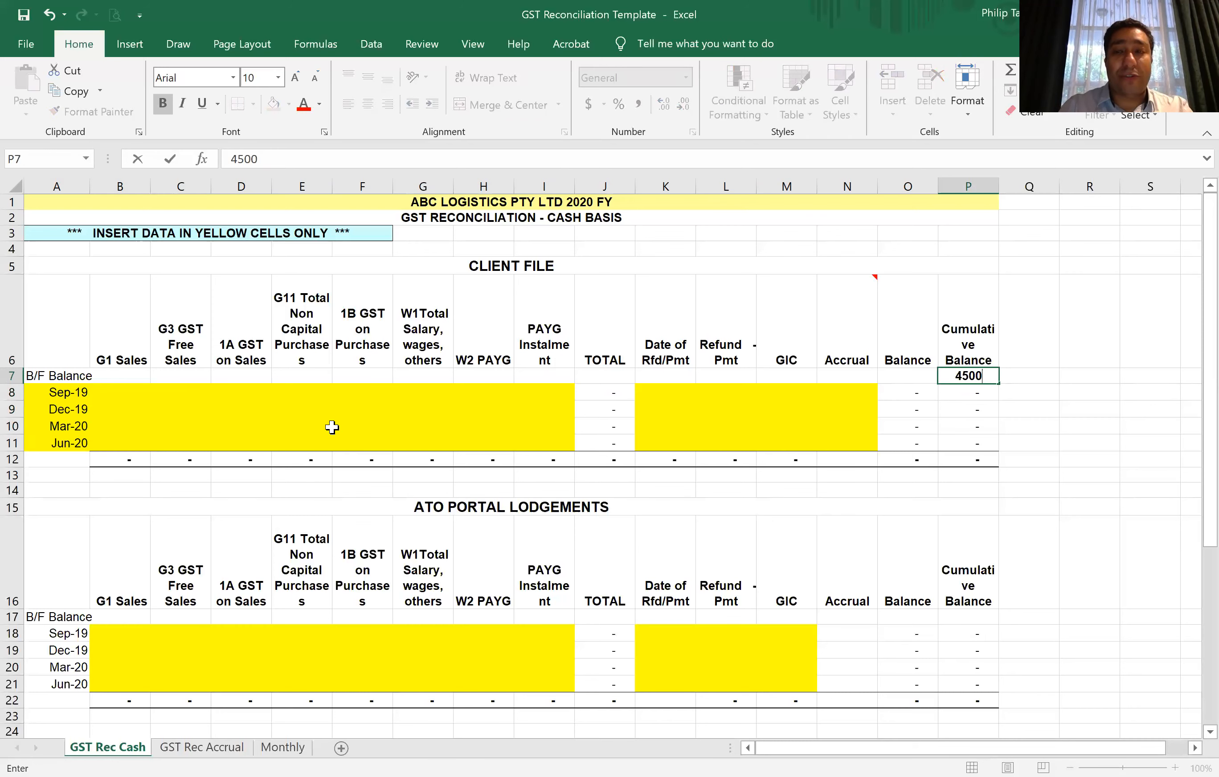
{"action": "left_click", "coordinate": [946, 620]}
{"action": "type", "text": "4500"}
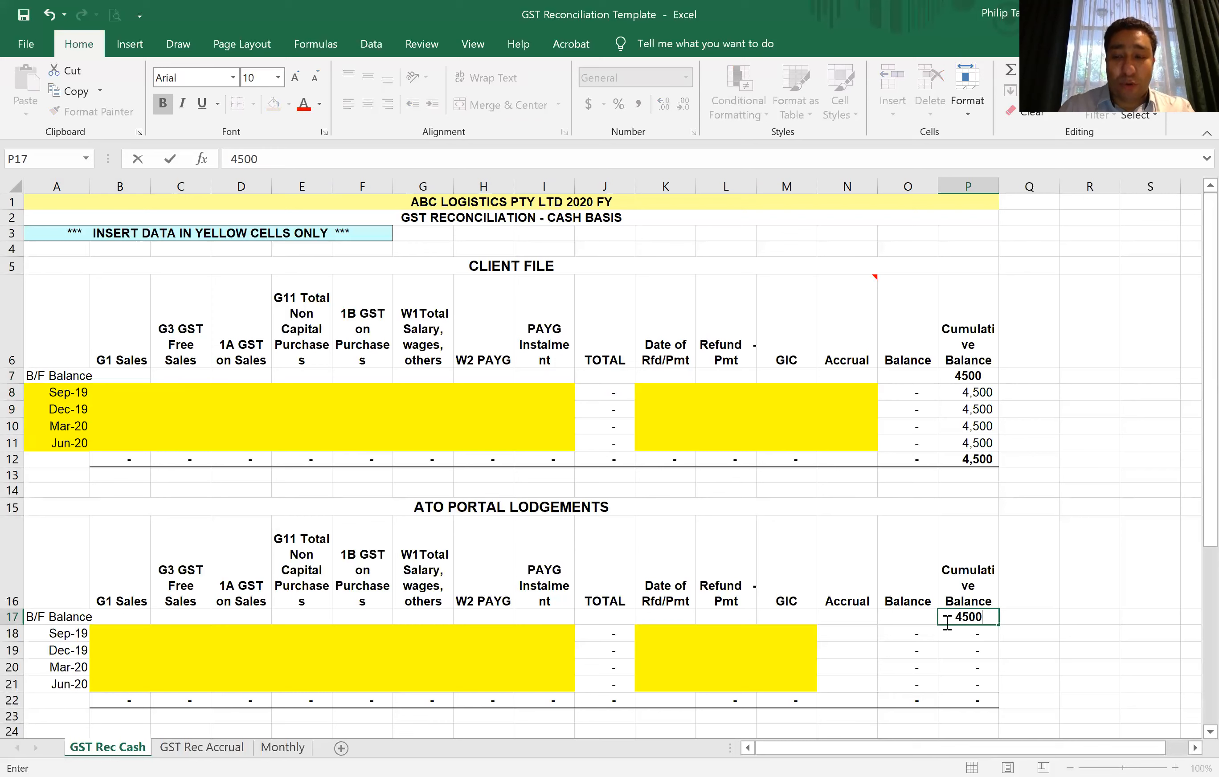
{"action": "key", "text": "Left"}
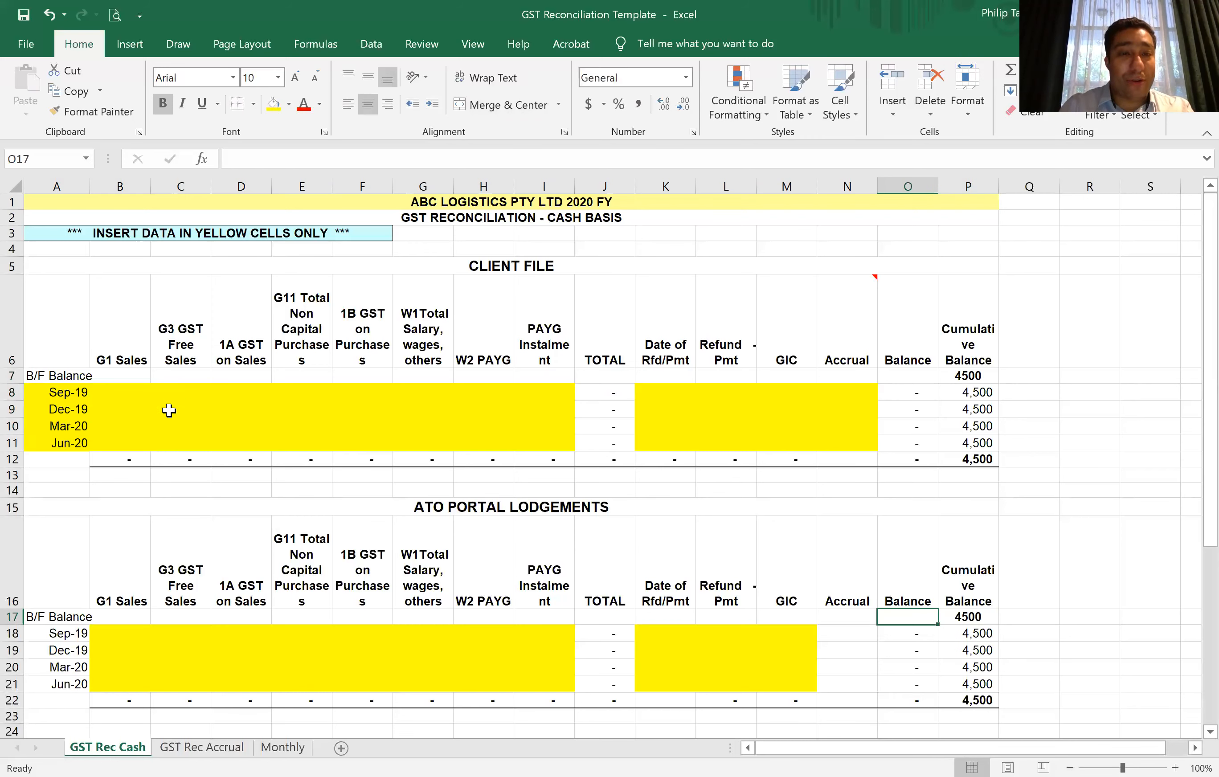
Step: Enter 25,000 as the Sep-19 G1 sales in the client file
{"action": "left_click", "coordinate": [133, 396]}
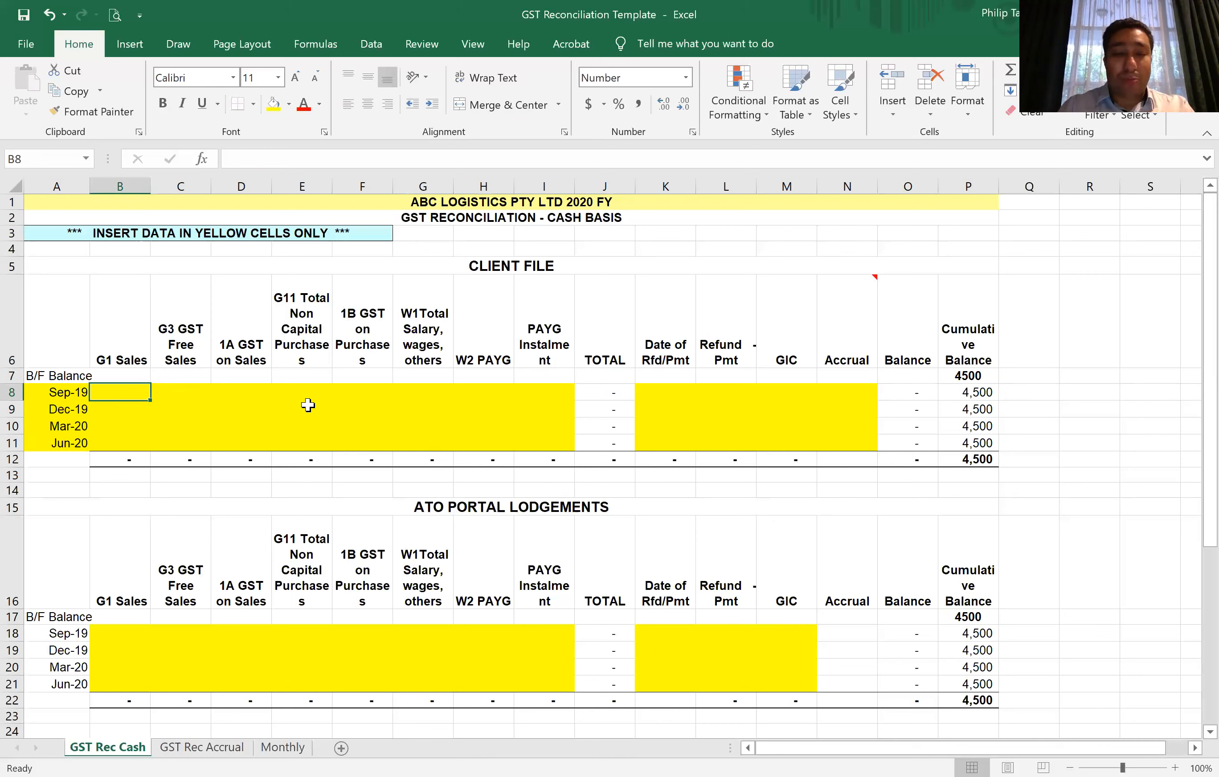
{"action": "type", "text": "25,000"}
{"action": "key", "text": "Tab"}
Step: Calculate the Sep-19 1A GST on sales in D8 with the formula =B8/11
{"action": "key", "text": "Tab"}
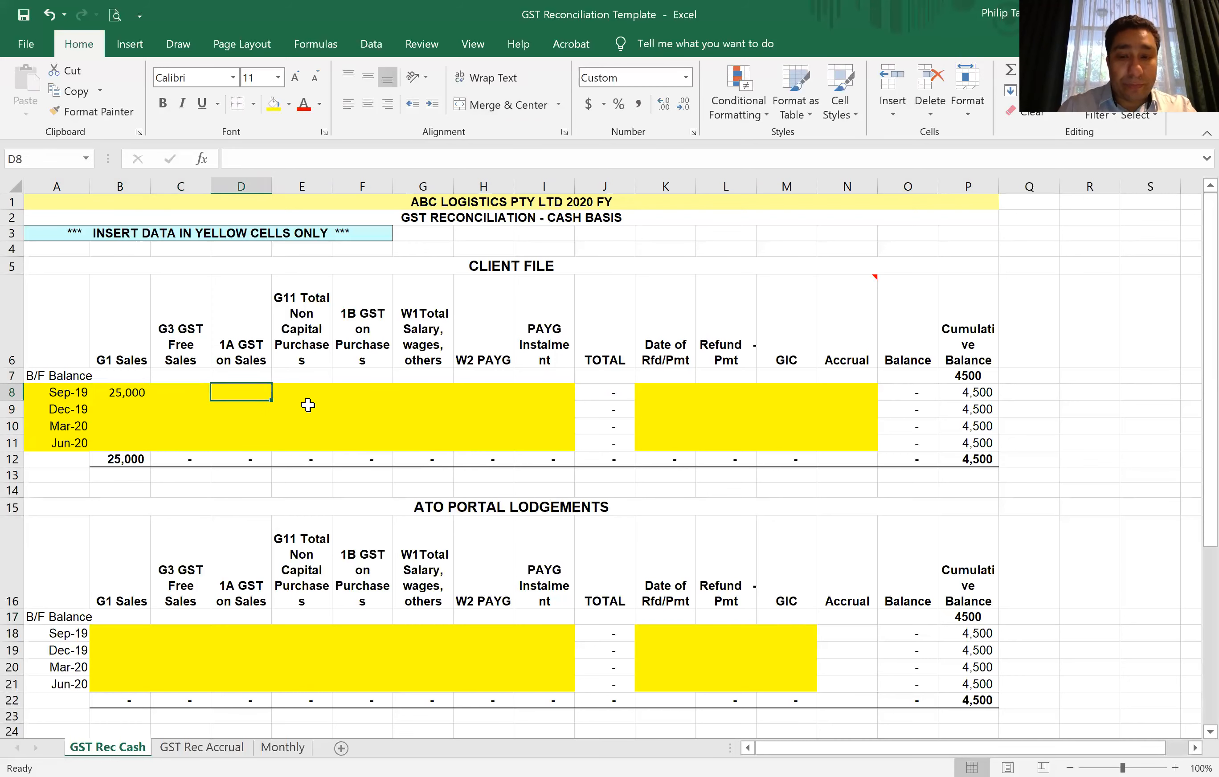
{"action": "type", "text": "="}
{"action": "key", "text": "Left"}
{"action": "key", "text": "Left"}
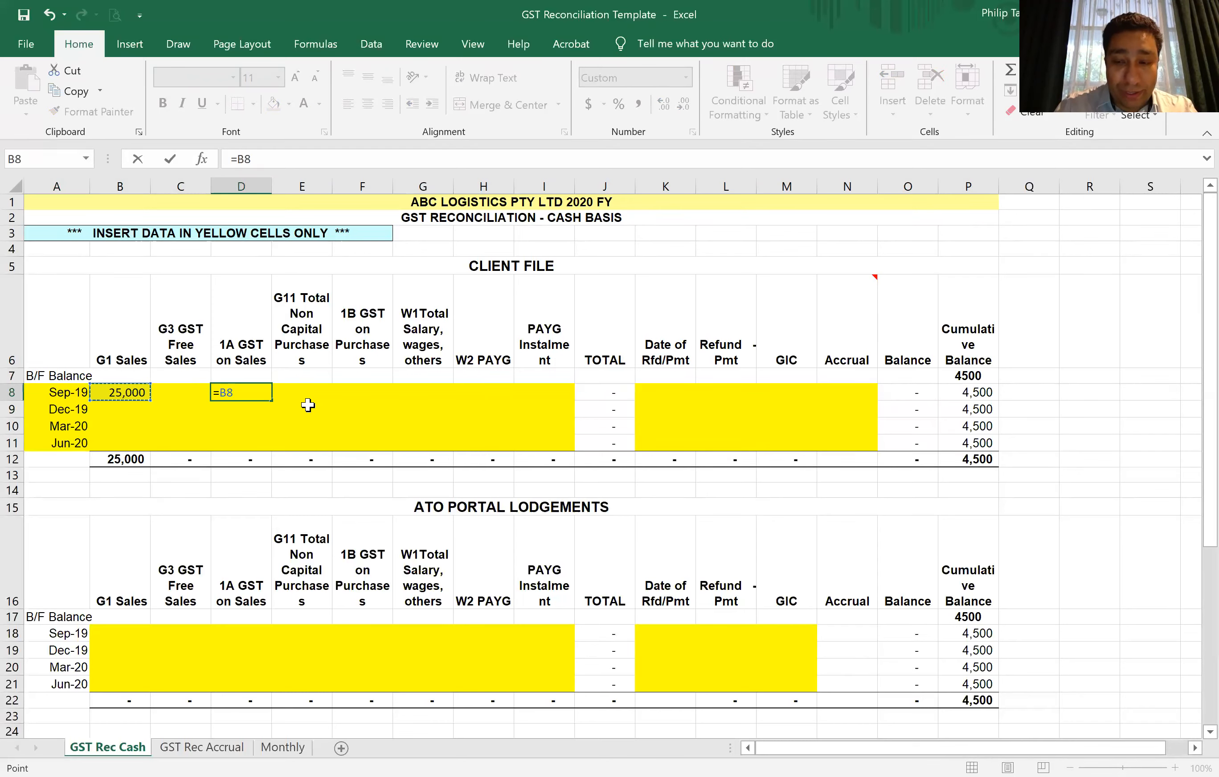
{"action": "type", "text": "/"}
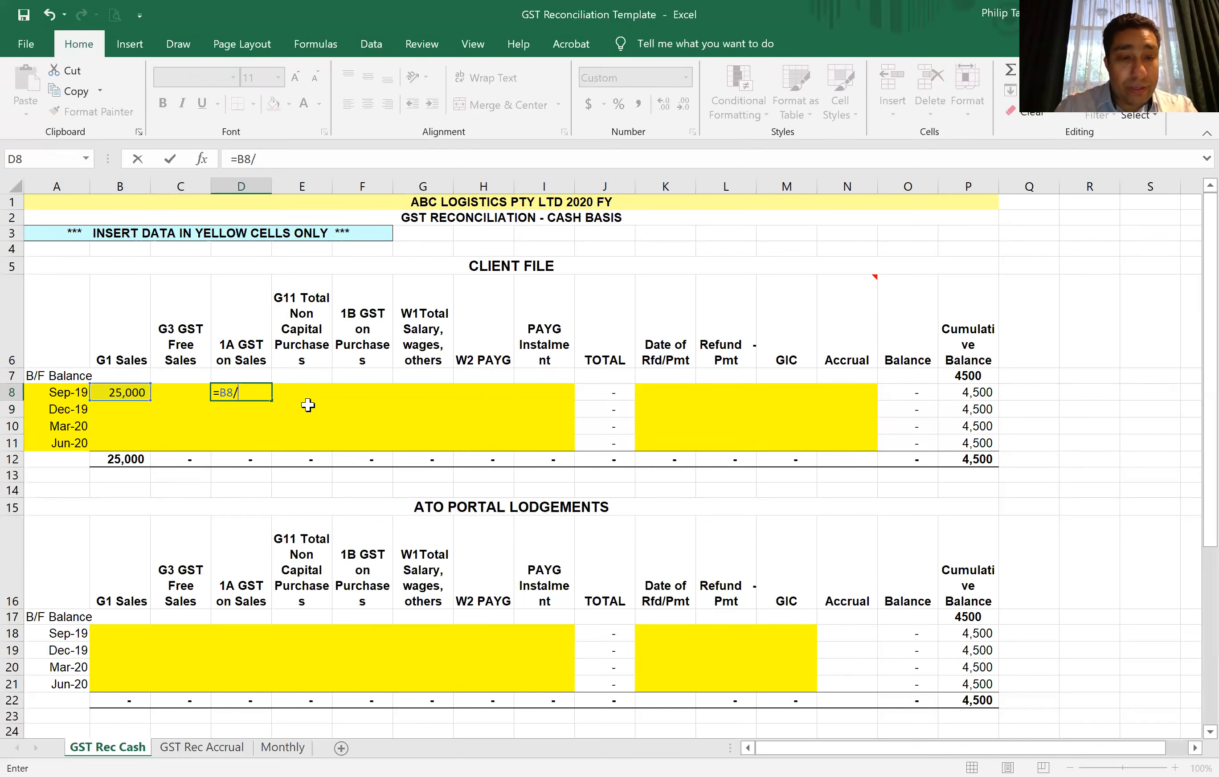
{"action": "type", "text": "11"}
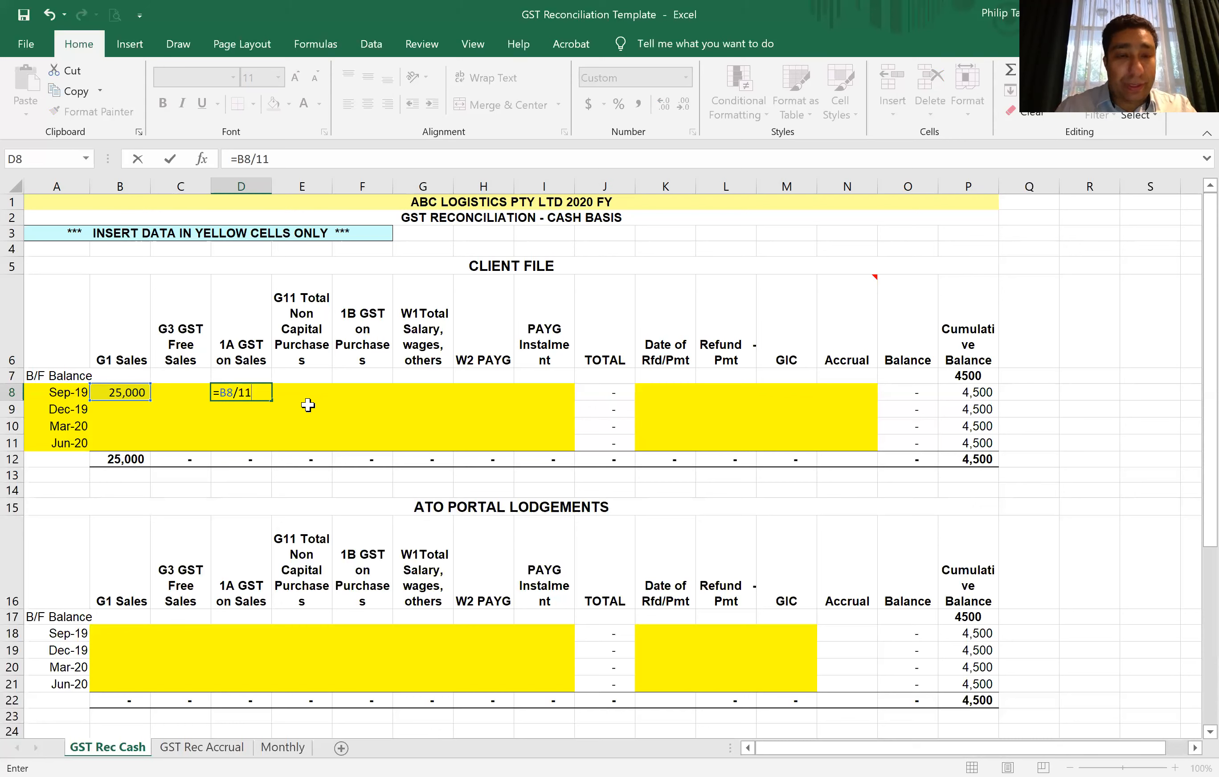
{"action": "key", "text": "Tab"}
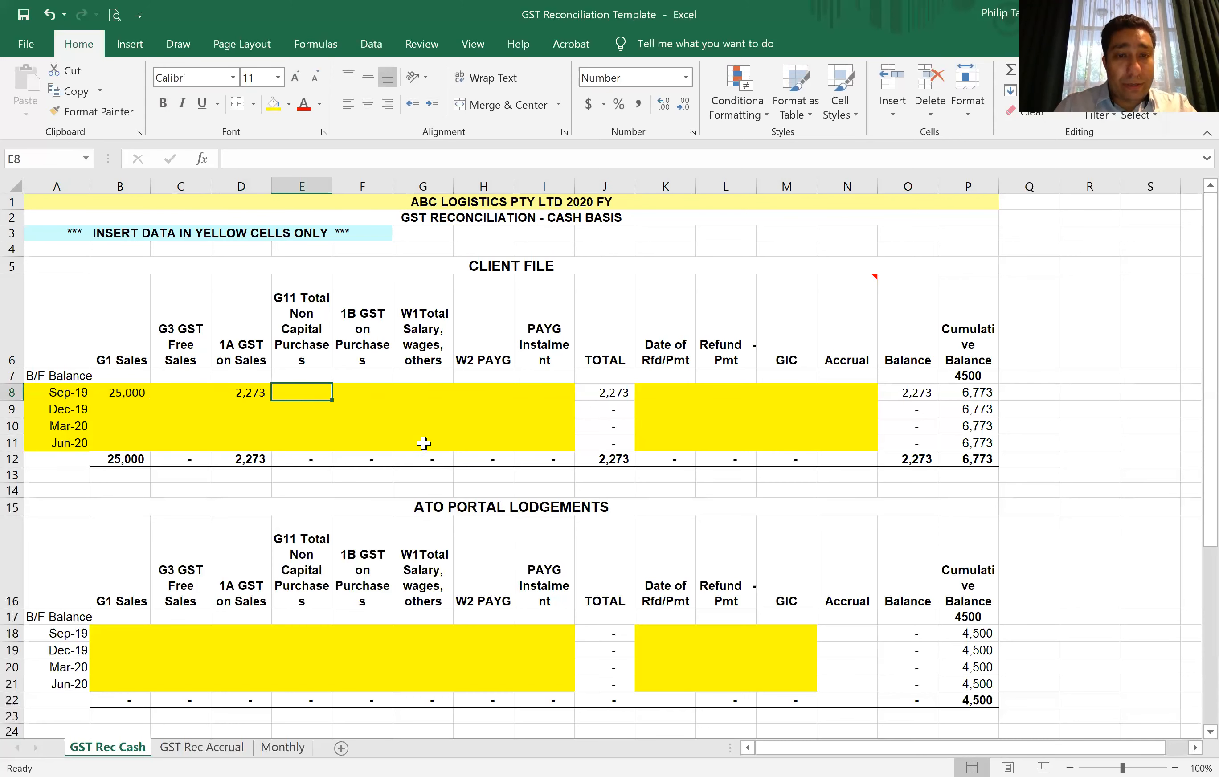
{"action": "type", "text": "5920"}
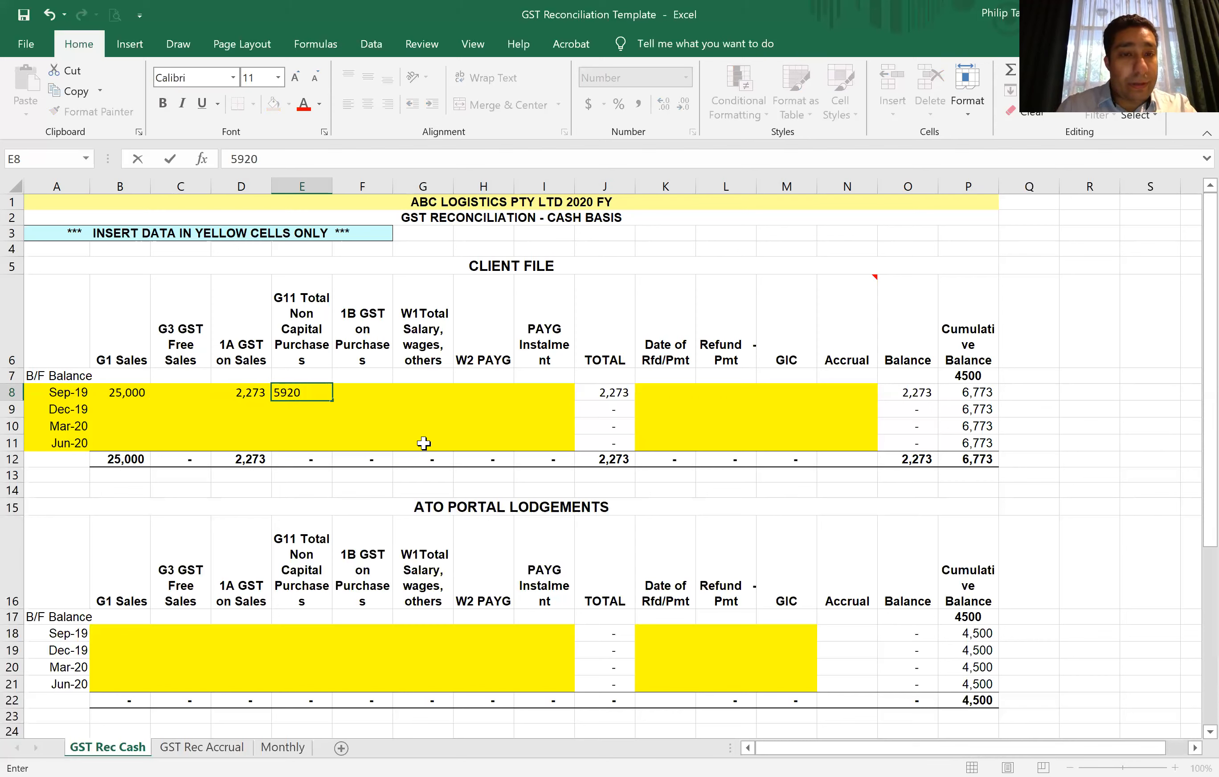
{"action": "key", "text": "Return"}
{"action": "key", "text": "Up"}
{"action": "key", "text": "Delete"}
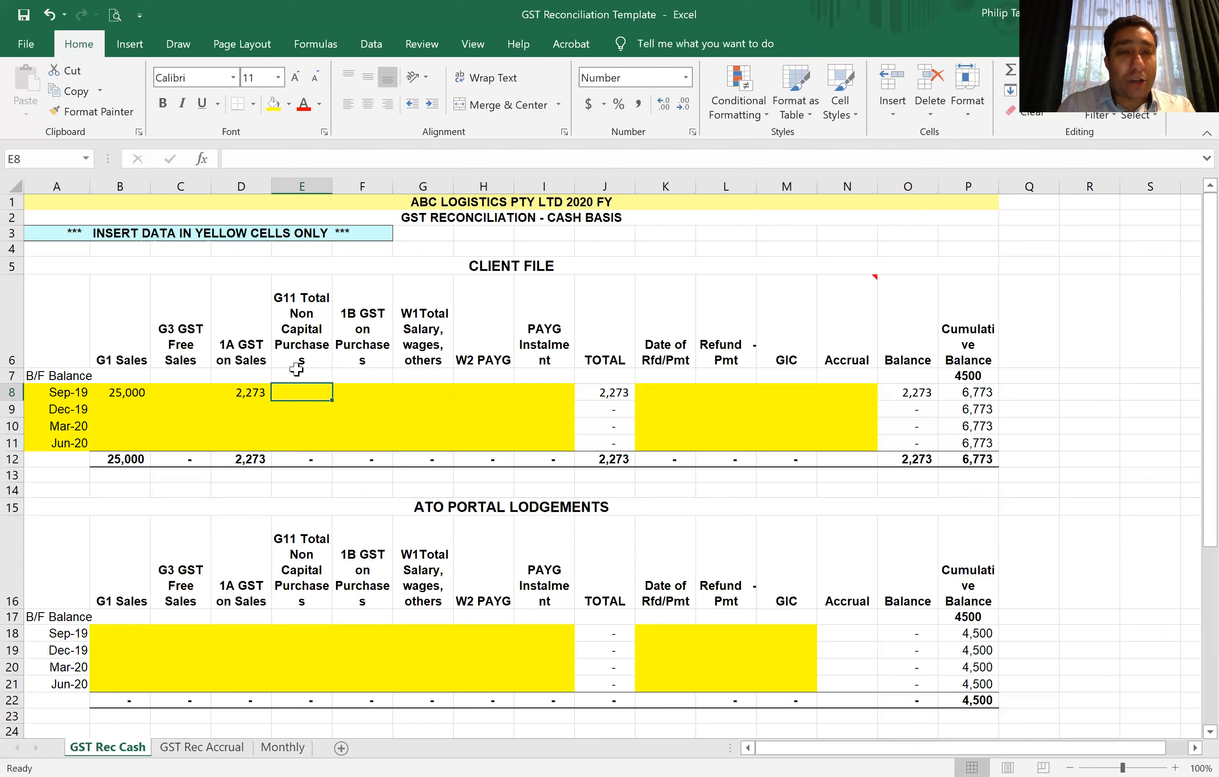
Step: Enter 5672 as the Sep-19 1B GST on purchases in the client file
{"action": "left_click", "coordinate": [356, 395]}
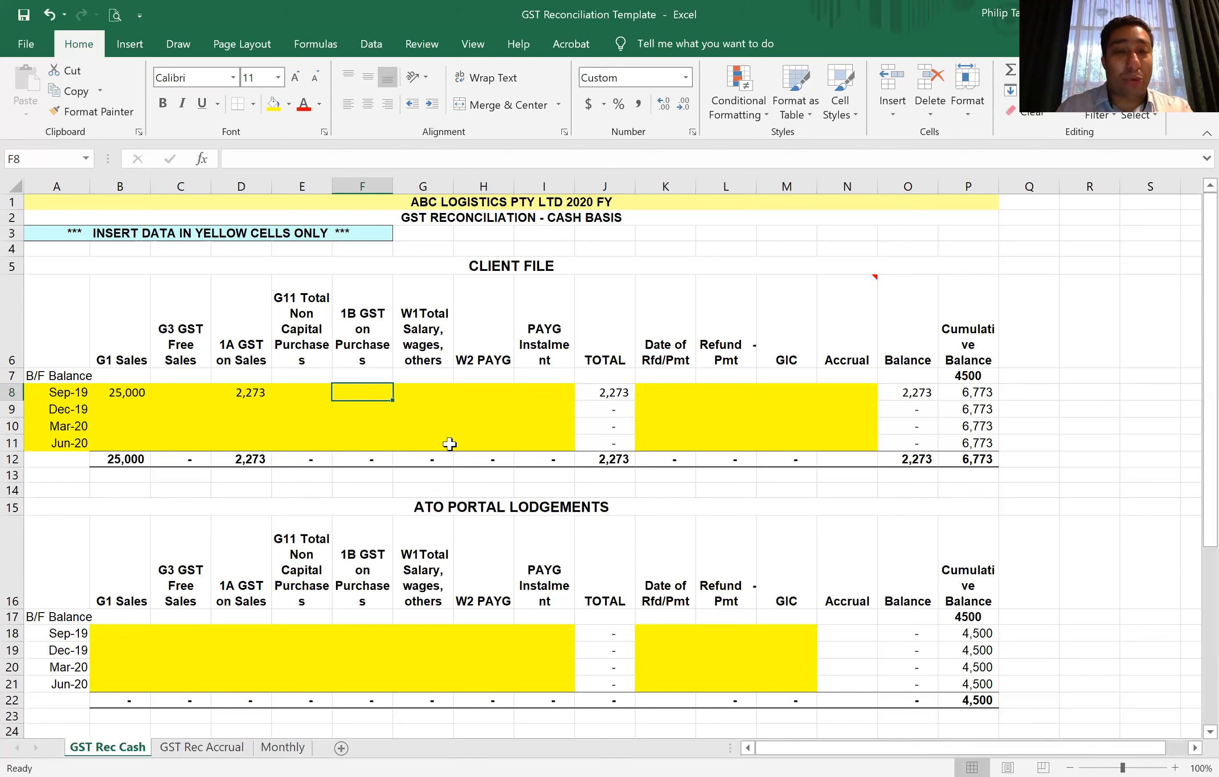
{"action": "type", "text": "5672"}
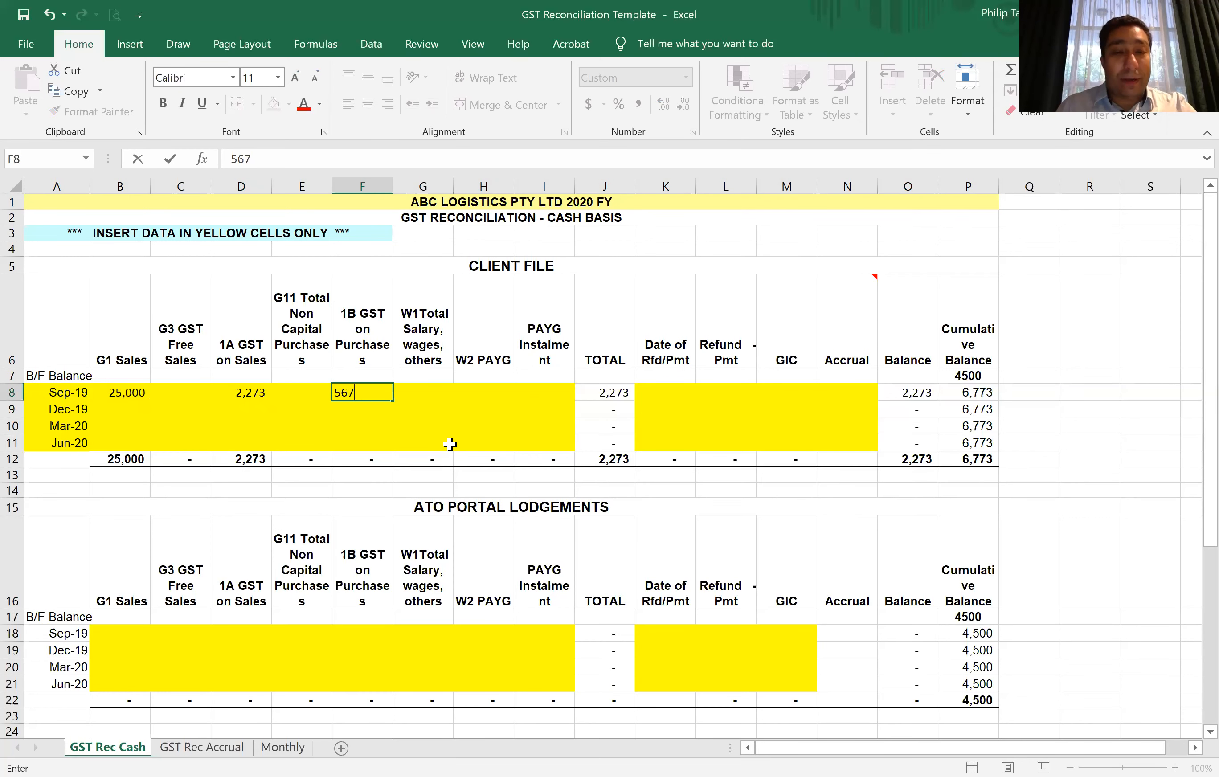
{"action": "key", "text": "Return"}
Step: Enter 35000 as the Dec-19 G1 sales in the client file
{"action": "key", "text": "Left"}
{"action": "key", "text": "Left"}
{"action": "key", "text": "Left"}
{"action": "key", "text": "Left"}
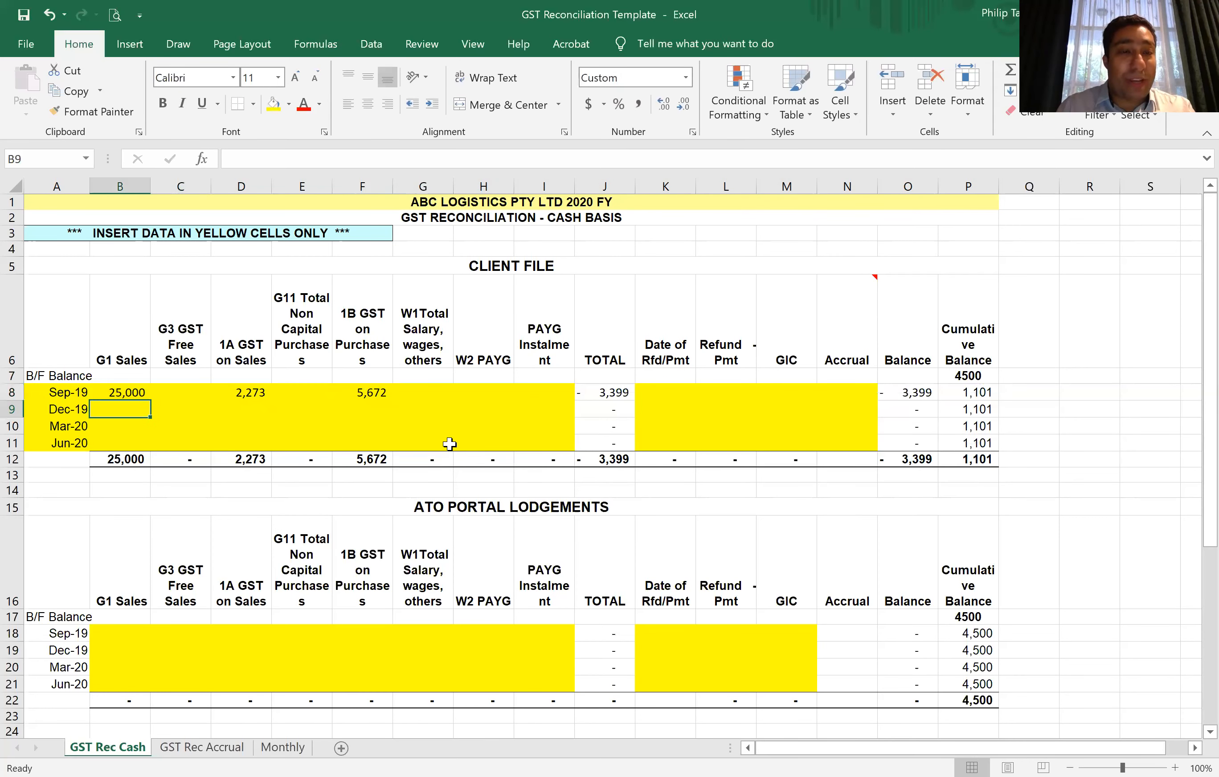
{"action": "type", "text": "35000"}
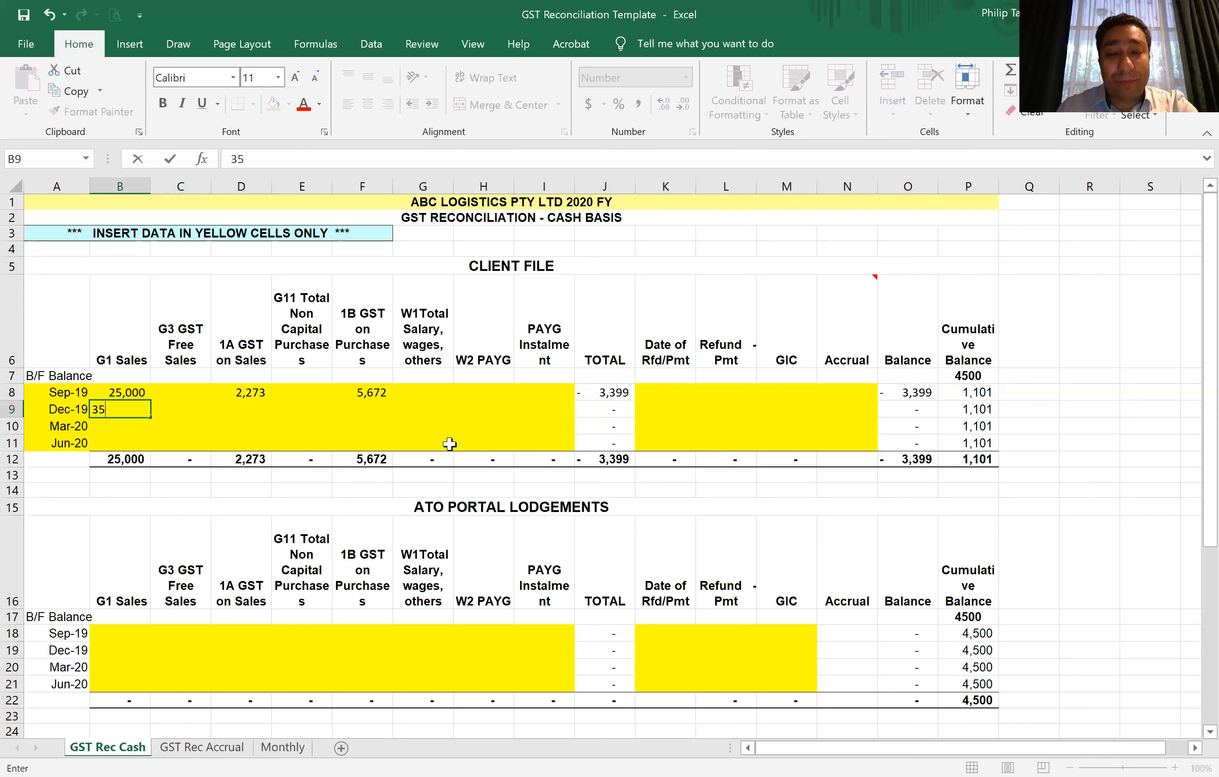
Step: Calculate the Dec-19 1A GST on sales in D9 with the formula =B9/11
{"action": "key", "text": "Right"}
{"action": "key", "text": "Right"}
{"action": "type", "text": "="}
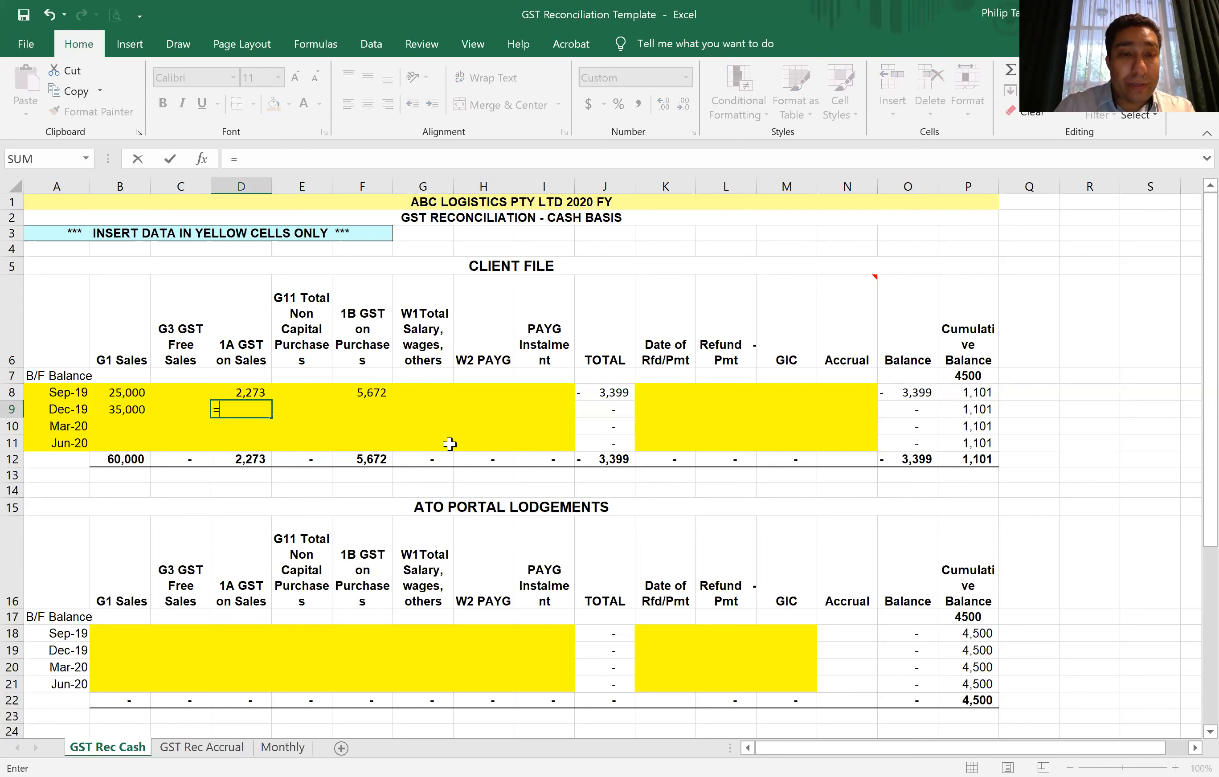
{"action": "key", "text": "Left"}
{"action": "key", "text": "Left"}
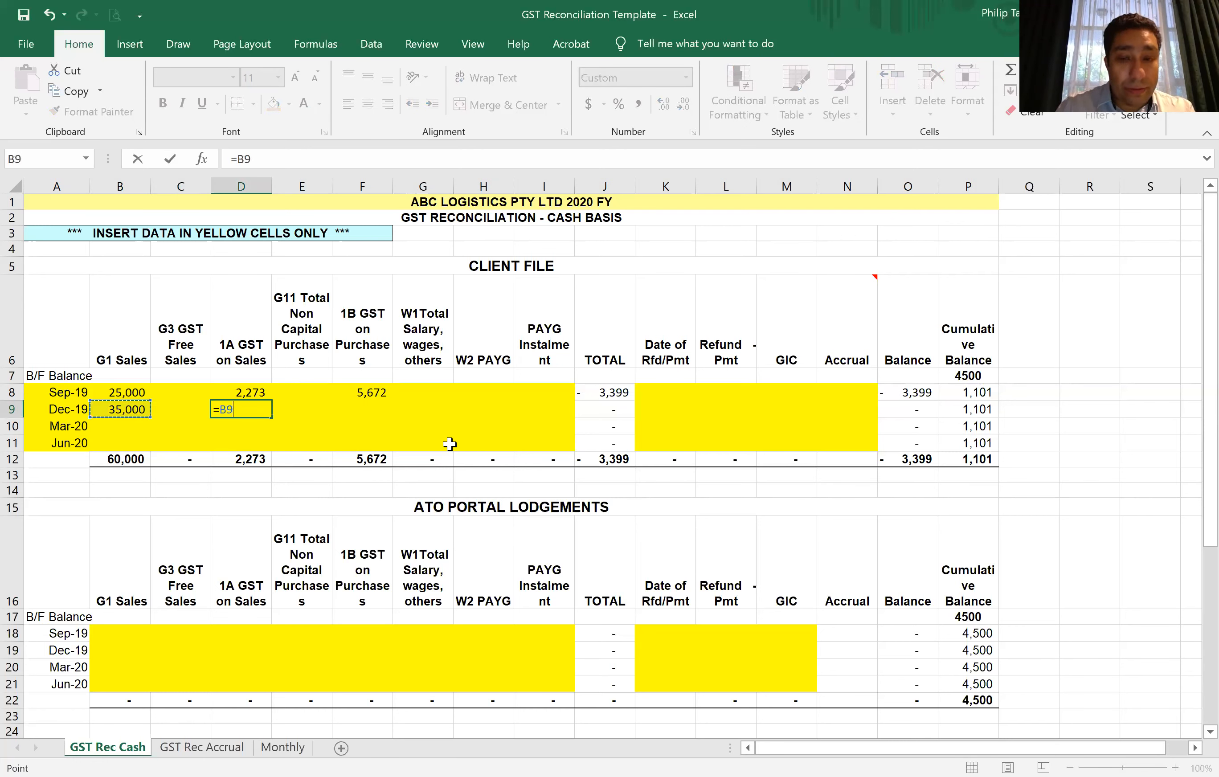
{"action": "type", "text": "/11"}
{"action": "key", "text": "Return"}
Step: Copy the Dec-19 GST on sales formula from D9 to the Mar-20 and Jun-20 rows, D10:D11
{"action": "key", "text": "Up"}
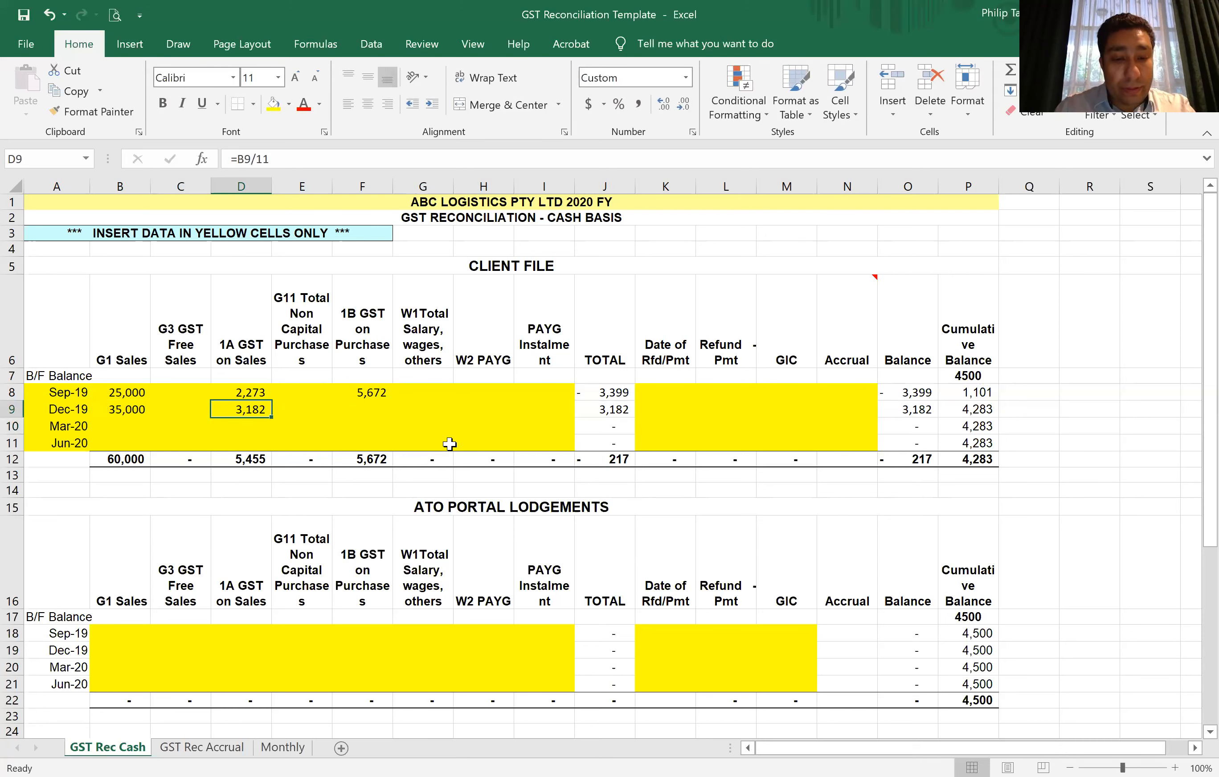
{"action": "key", "text": "ctrl+c"}
{"action": "key", "text": "Down"}
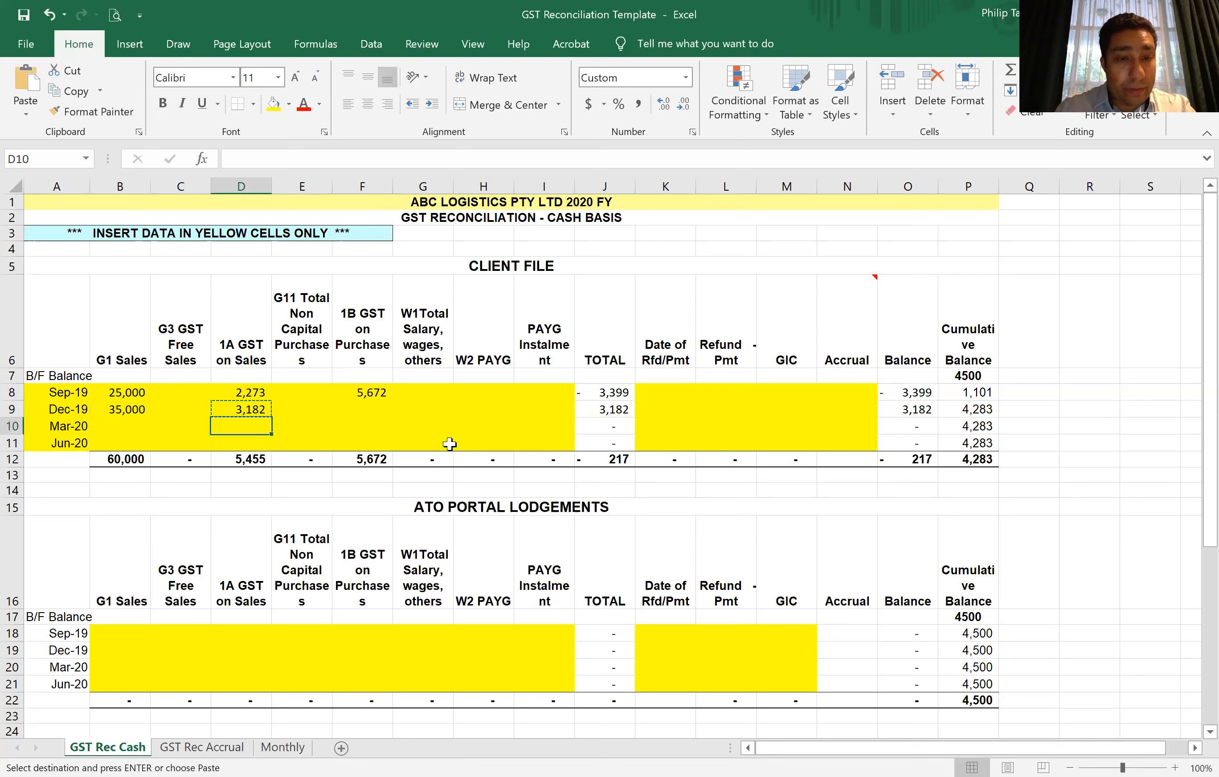
{"action": "key", "text": "shift+Down"}
{"action": "key", "text": "Return"}
Step: Enter 4561 as the Dec-19 1B GST on purchases in the client file
{"action": "key", "text": "Up"}
{"action": "key", "text": "Right"}
{"action": "key", "text": "Right"}
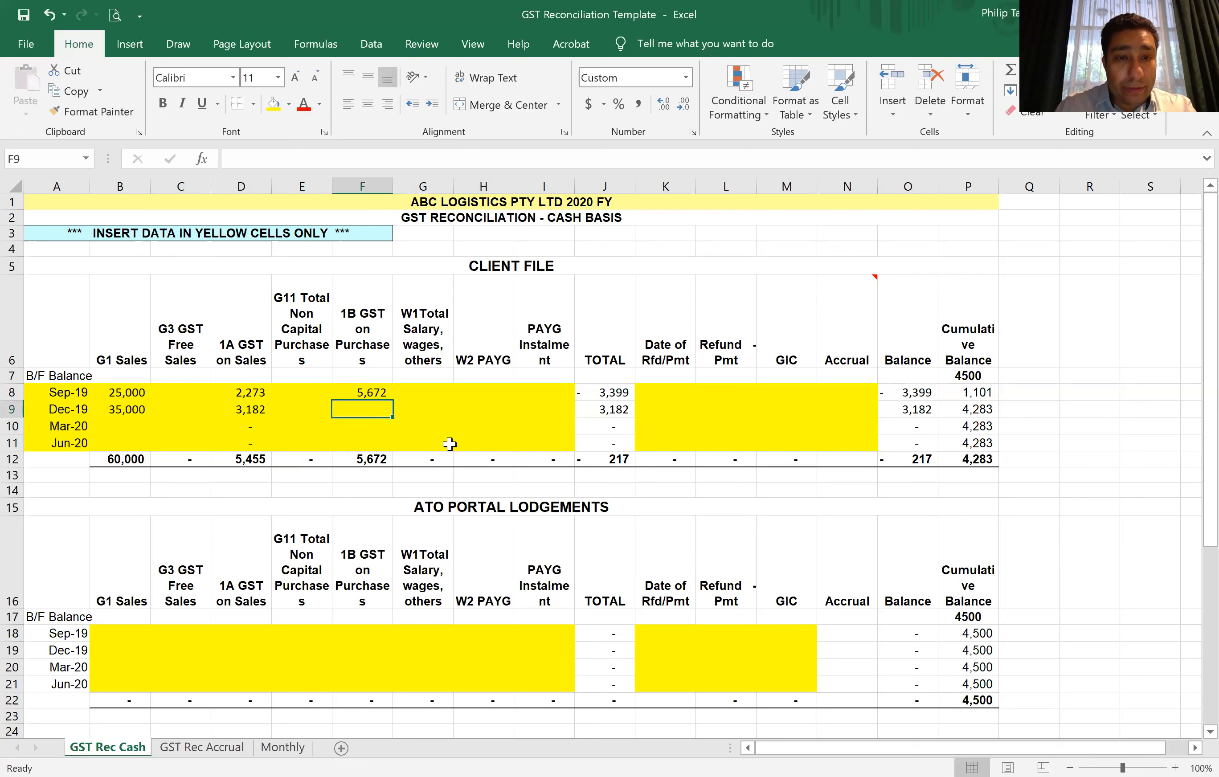
{"action": "type", "text": "4561"}
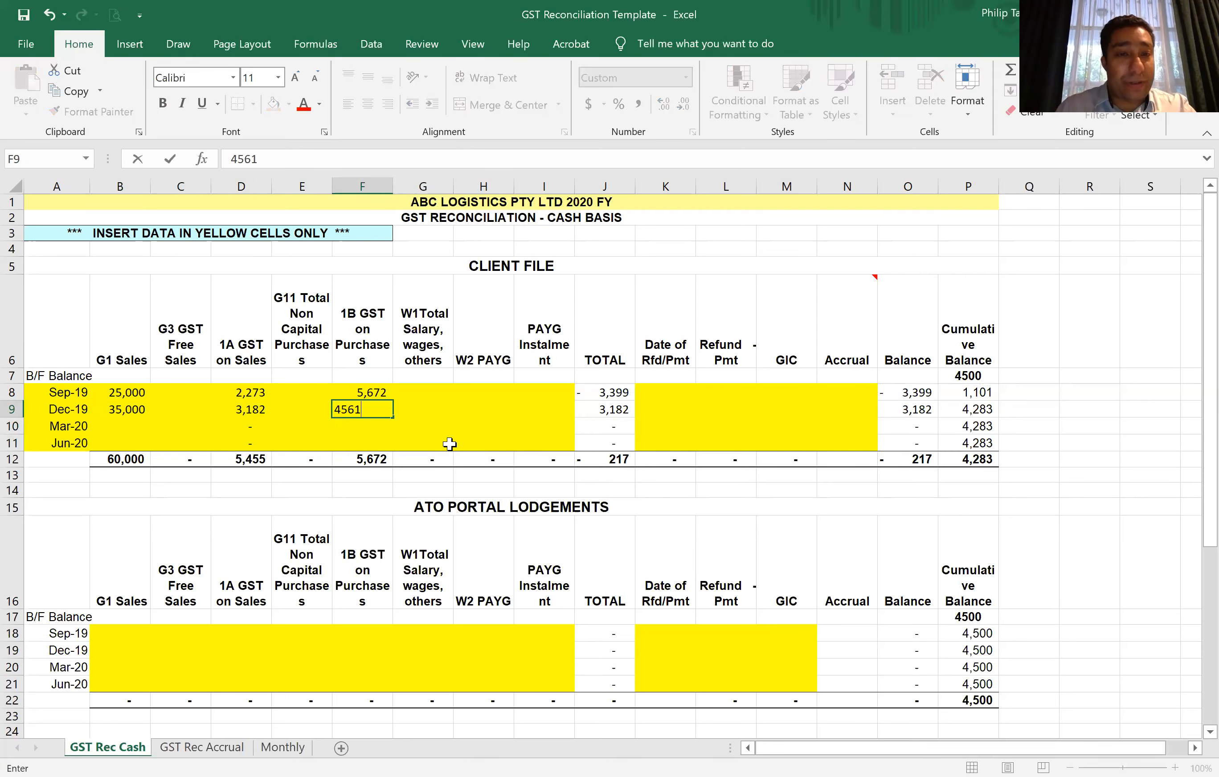
{"action": "key", "text": "Return"}
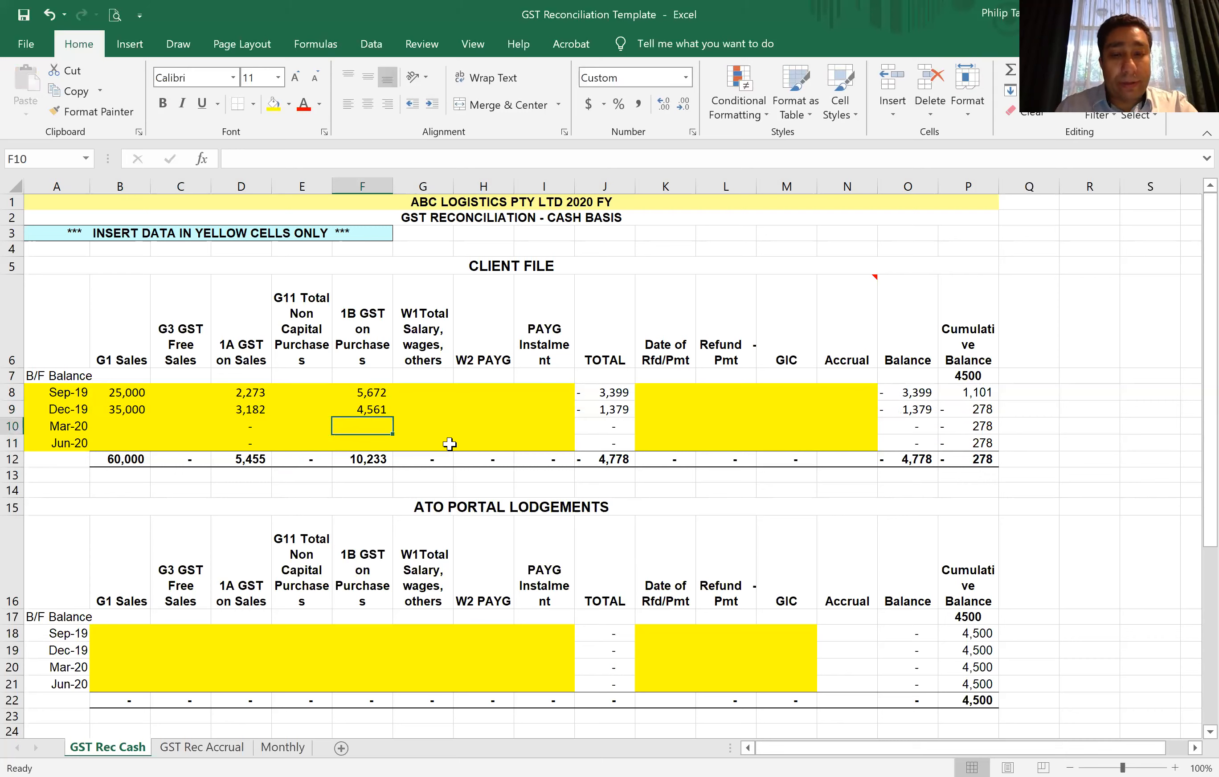
Step: Enter 5821 for Mar-20 and 3912 for Jun-20 as the 1B GST on purchases in the client file
{"action": "type", "text": "5,8"}
{"action": "type", "text": "21"}
{"action": "key", "text": "Return"}
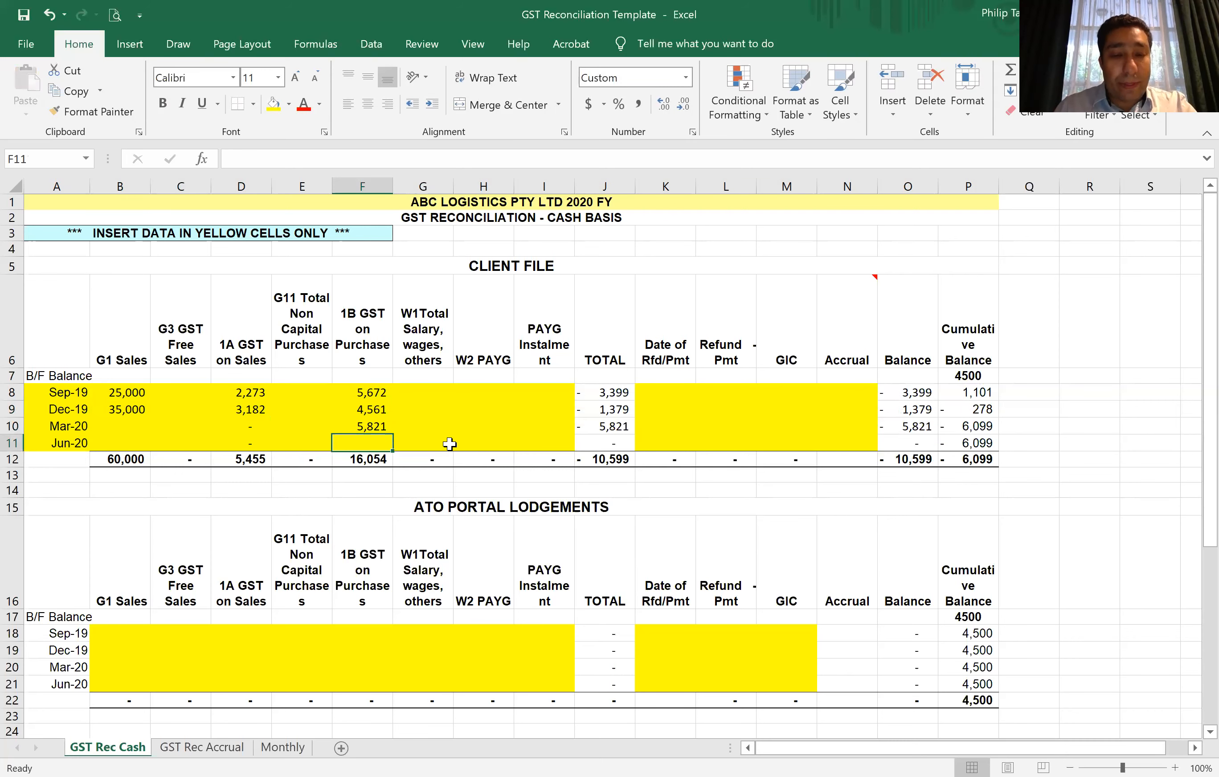
{"action": "type", "text": "39123"}
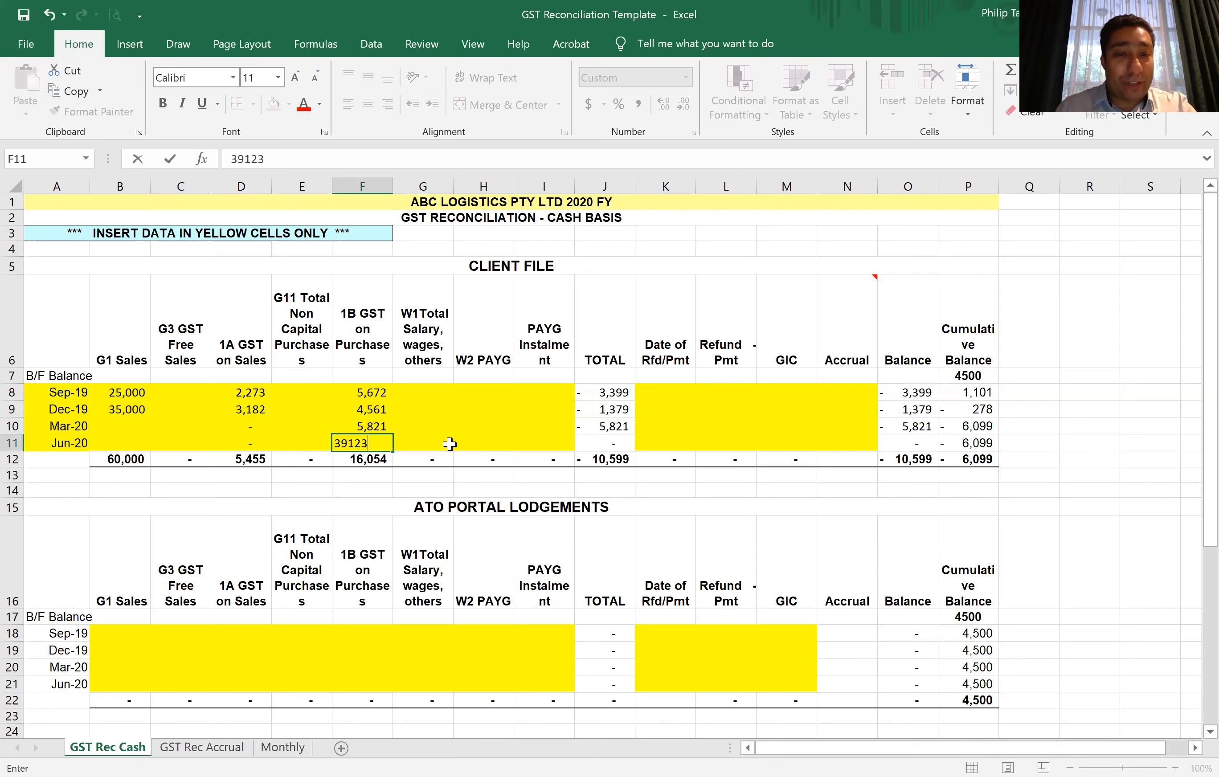
{"action": "key", "text": "BackSpace"}
Step: Enter 45000 for Mar-20 and 50000 for Jun-20 as the G1 sales in the client file
{"action": "key", "text": "Left"}
{"action": "key", "text": "Left"}
{"action": "key", "text": "Left"}
{"action": "key", "text": "Left"}
{"action": "key", "text": "Up"}
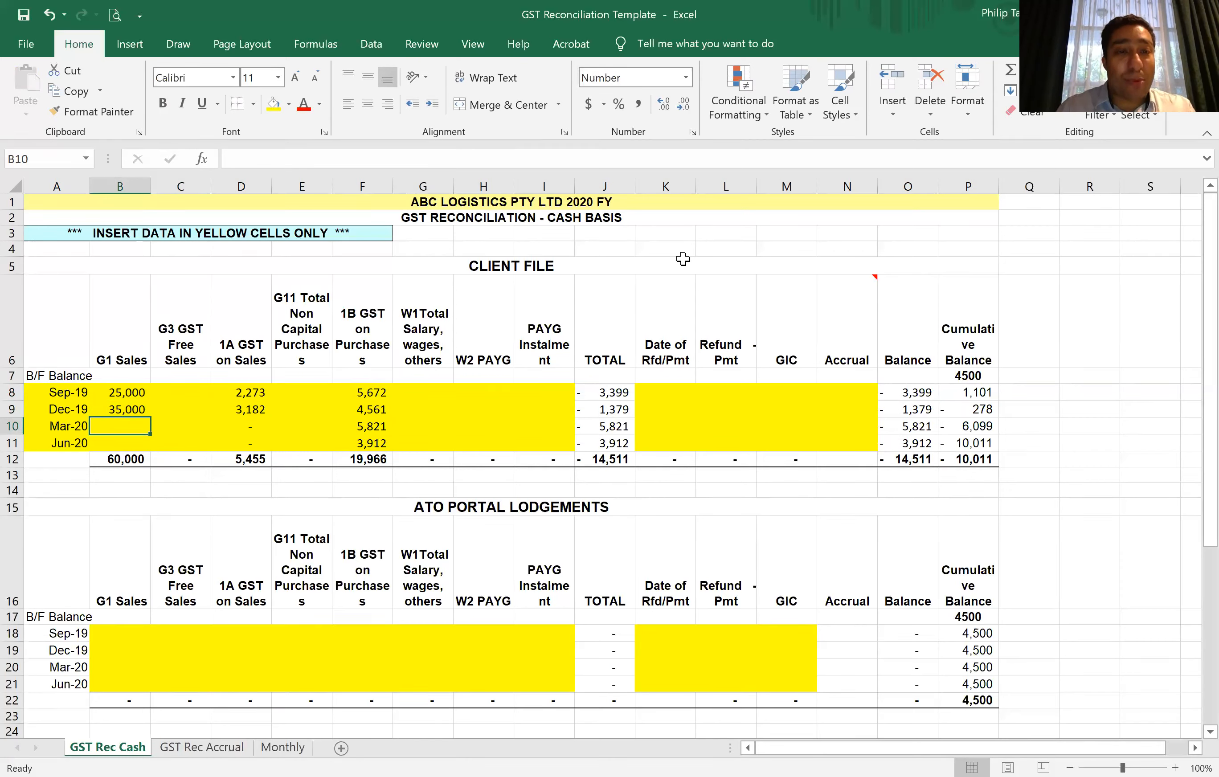
{"action": "type", "text": "45000"}
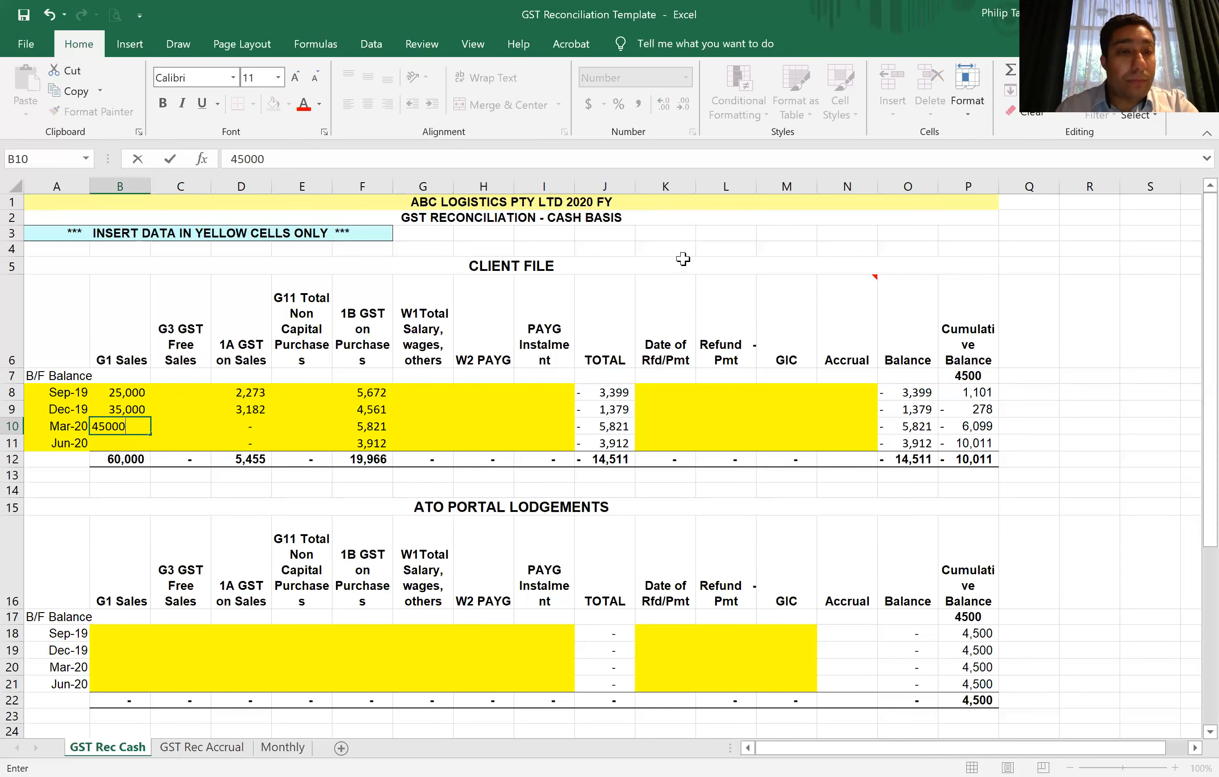
{"action": "key", "text": "Return"}
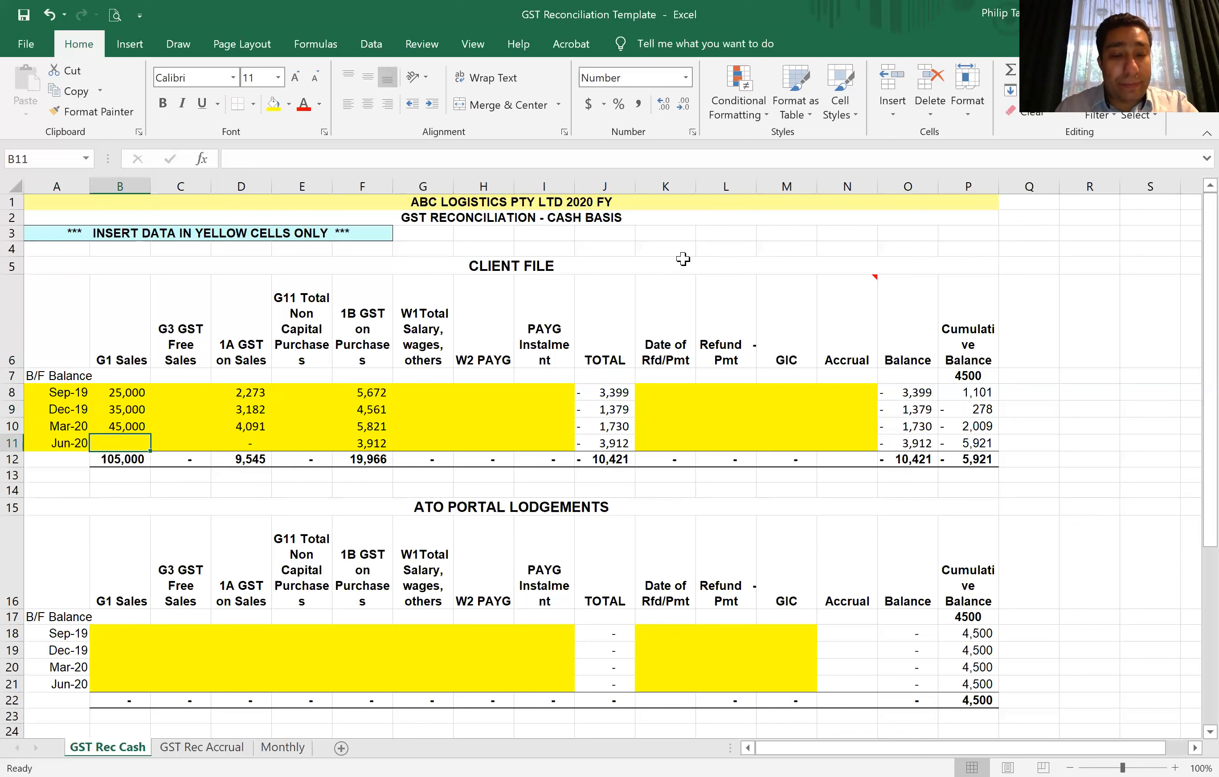
{"action": "type", "text": "50000"}
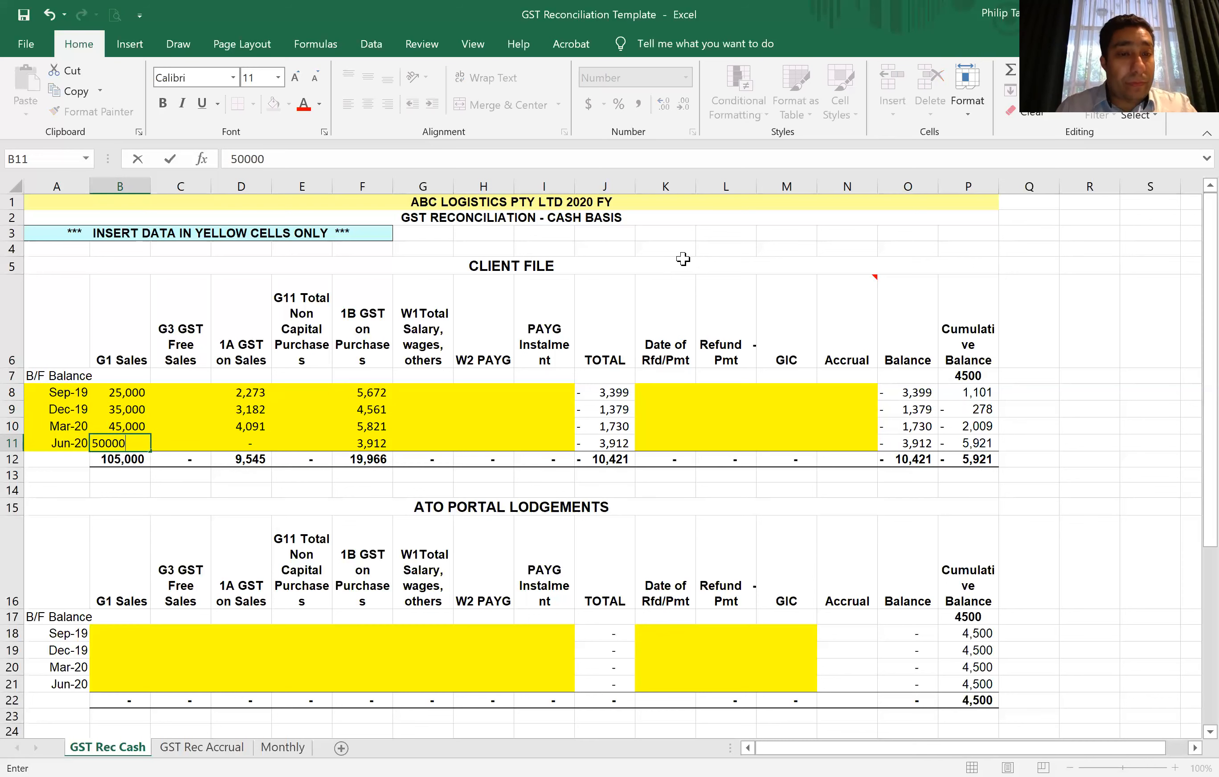
{"action": "key", "text": "Return"}
Step: Enter W1 total salary and wages of 10000 for Sep-19 and 13500 for Dec-19 in the client file
{"action": "key", "text": "Right"}
{"action": "key", "text": "Right"}
{"action": "key", "text": "Right"}
{"action": "key", "text": "Right"}
{"action": "key", "text": "Right"}
{"action": "key", "text": "Up"}
{"action": "key", "text": "Up"}
{"action": "key", "text": "Up"}
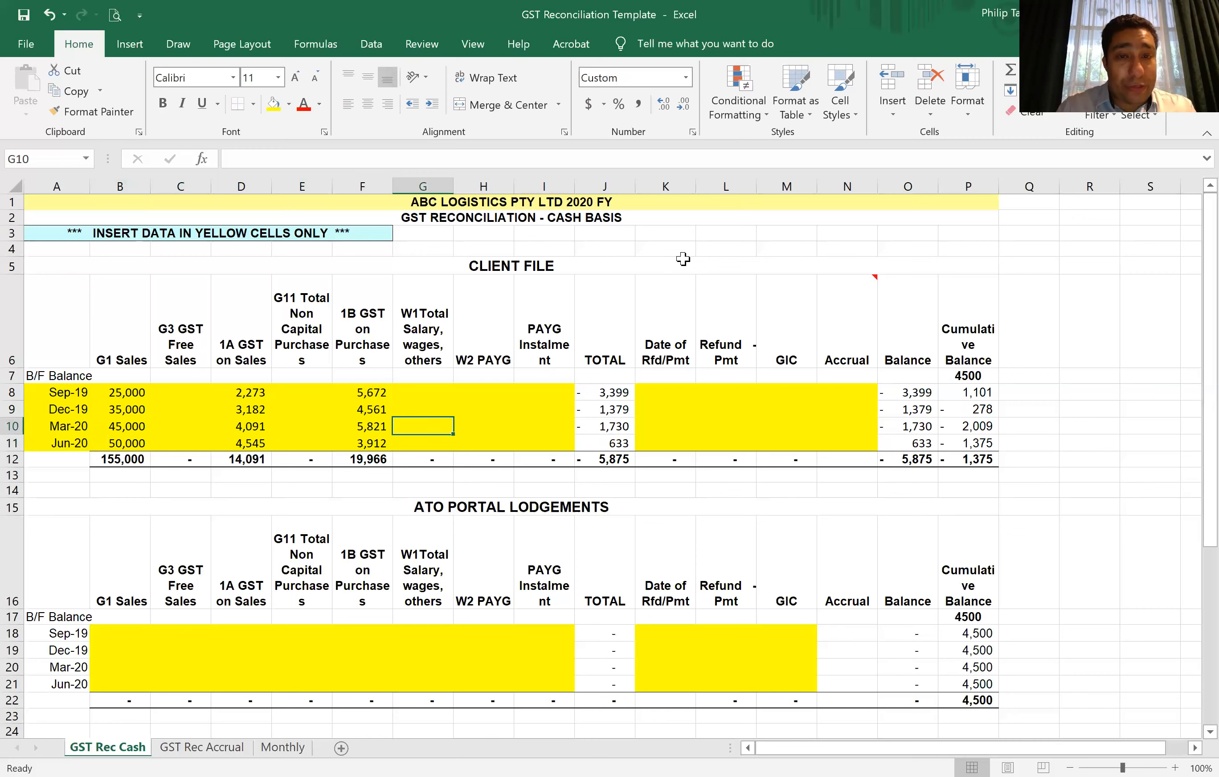
{"action": "type", "text": "10000"}
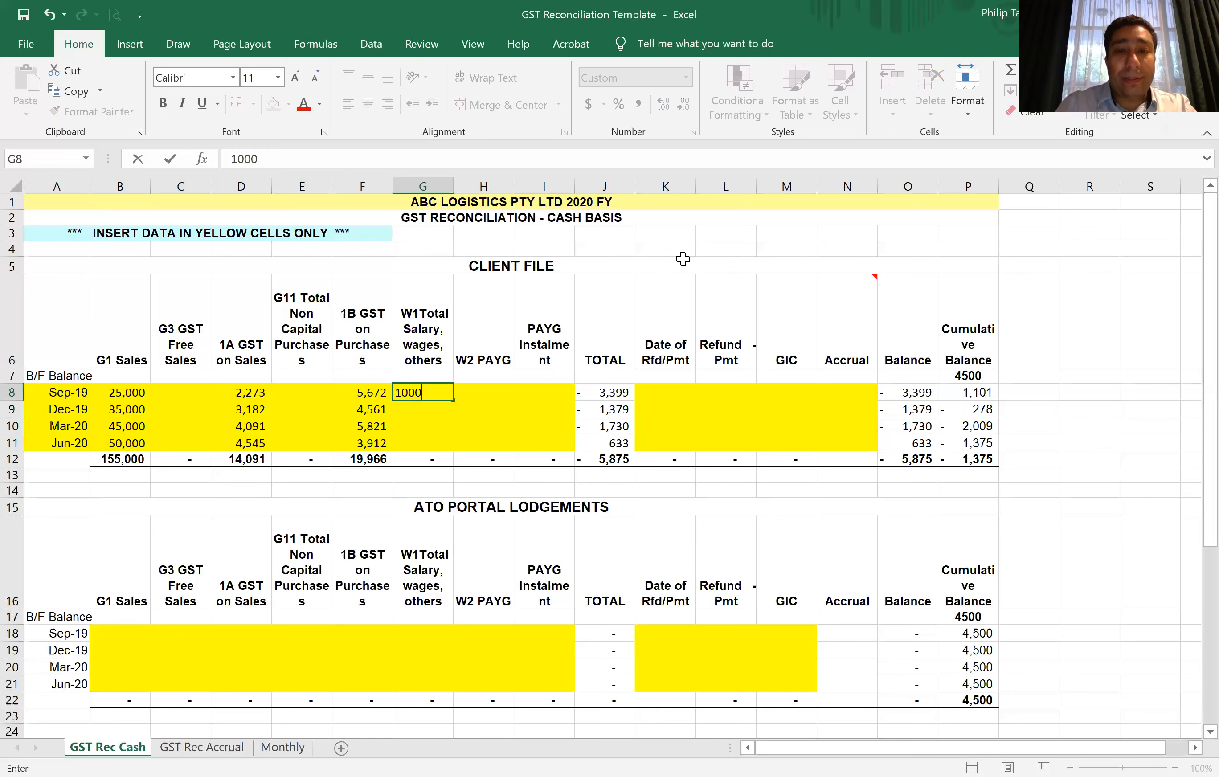
{"action": "key", "text": "Return"}
{"action": "type", "text": "13500"}
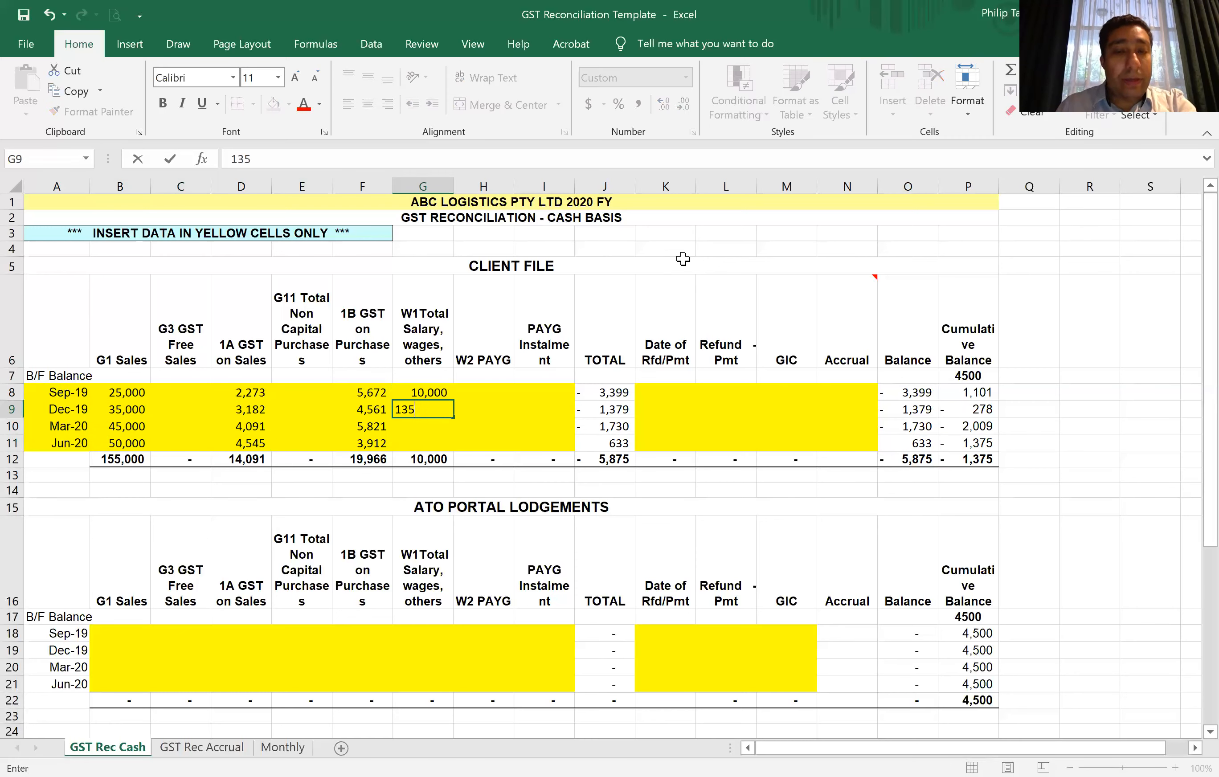
{"action": "key", "text": "Return"}
Step: Enter W1 total salary and wages of 14250 for Mar-20 and 15000 for Jun-20 in the client file
{"action": "type", "text": "14"}
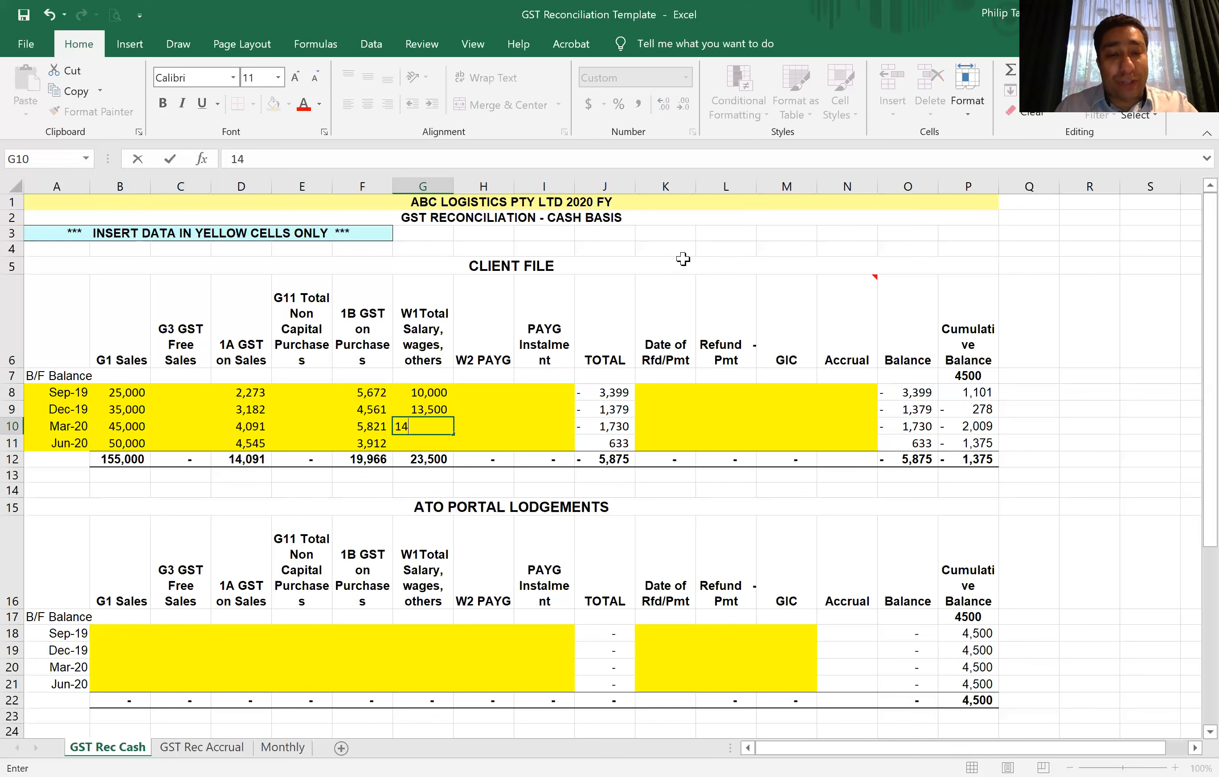
{"action": "type", "text": ",250"}
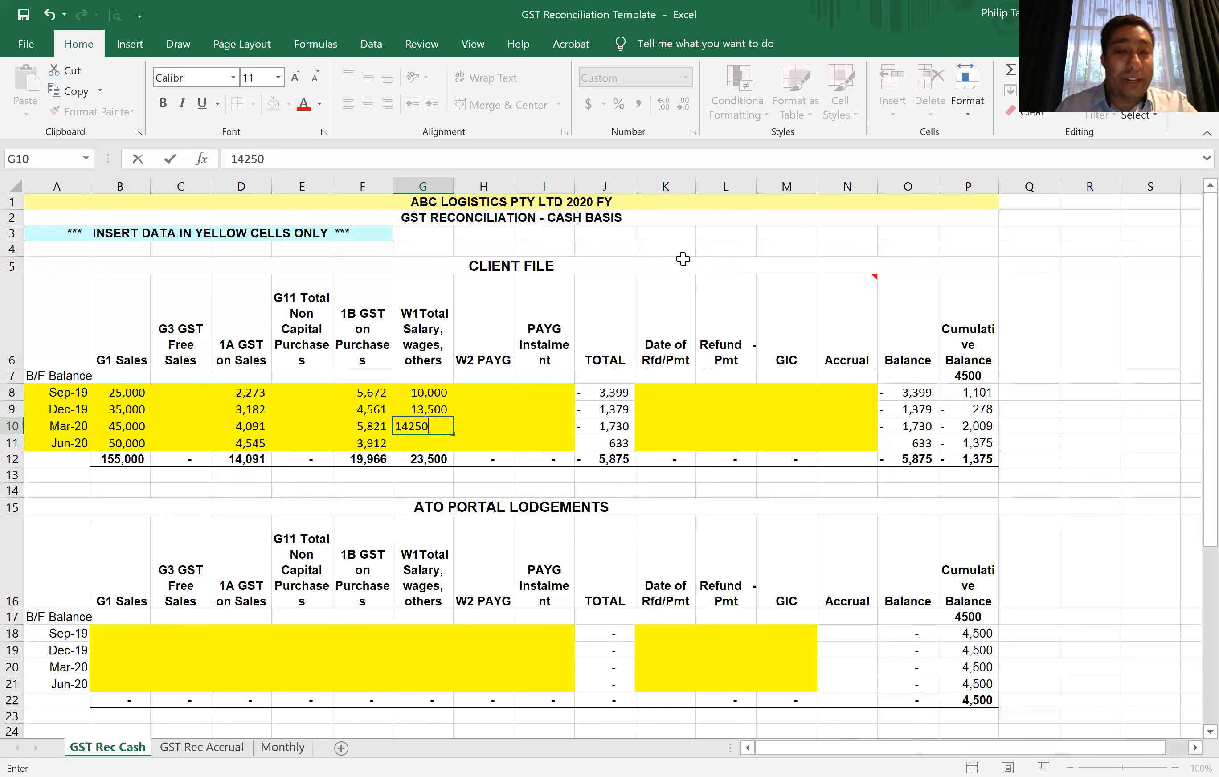
{"action": "key", "text": "Return"}
{"action": "type", "text": "15000"}
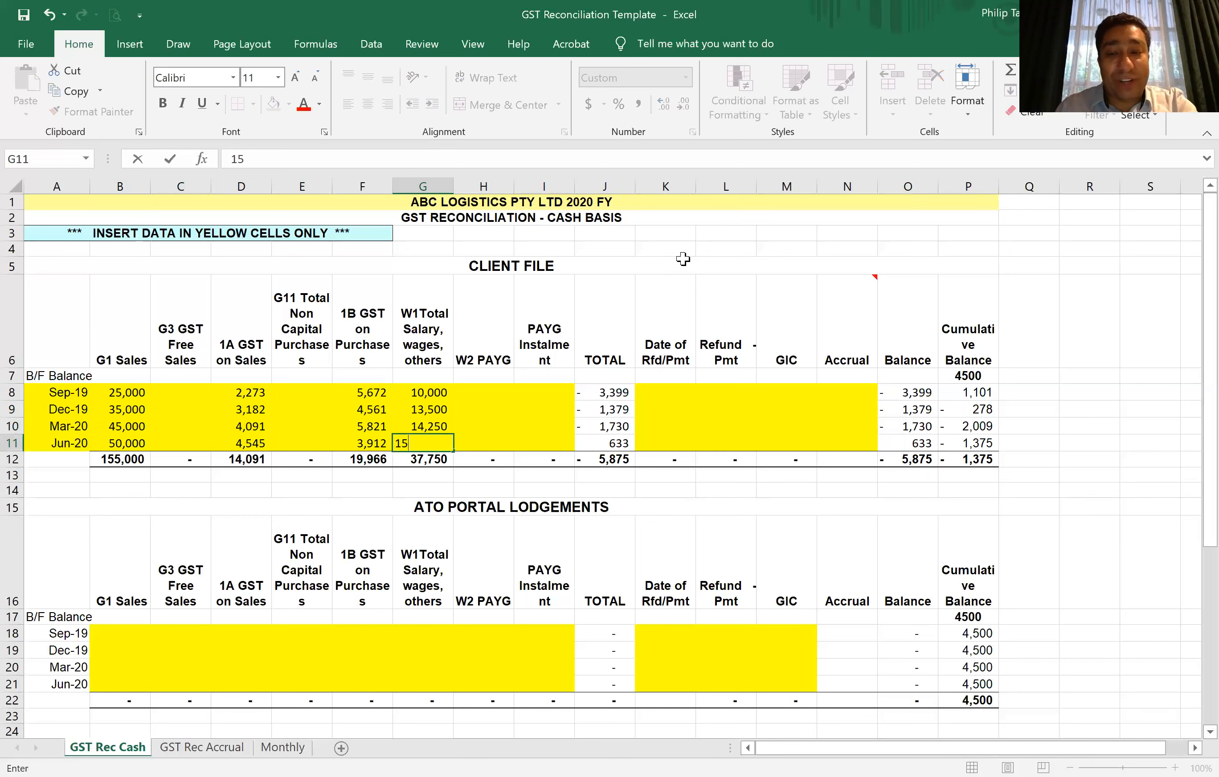
{"action": "key", "text": "Tab"}
Step: Enter W2 PAYG of 1500 for Sep-19 and 2125 for Dec-19 in the client file
{"action": "key", "text": "Up"}
{"action": "key", "text": "Up"}
{"action": "key", "text": "Up"}
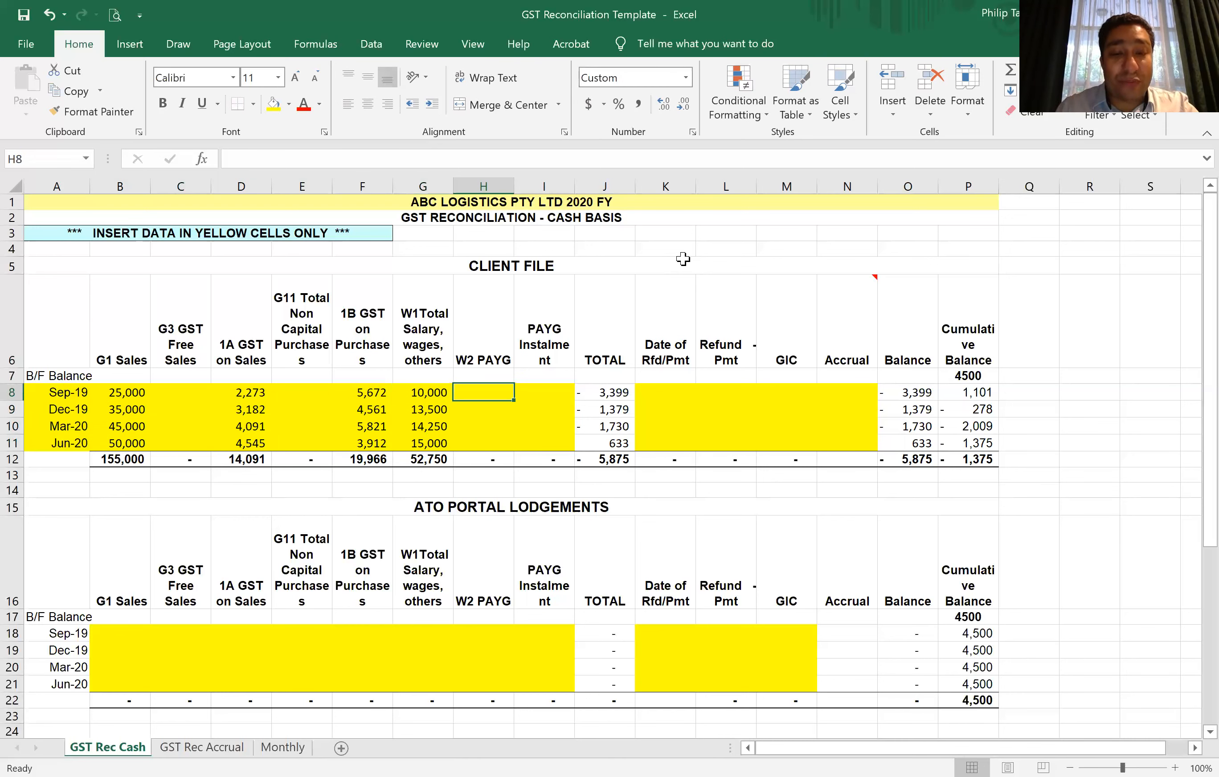
{"action": "type", "text": "1,"}
{"action": "type", "text": "500"}
{"action": "key", "text": "Return"}
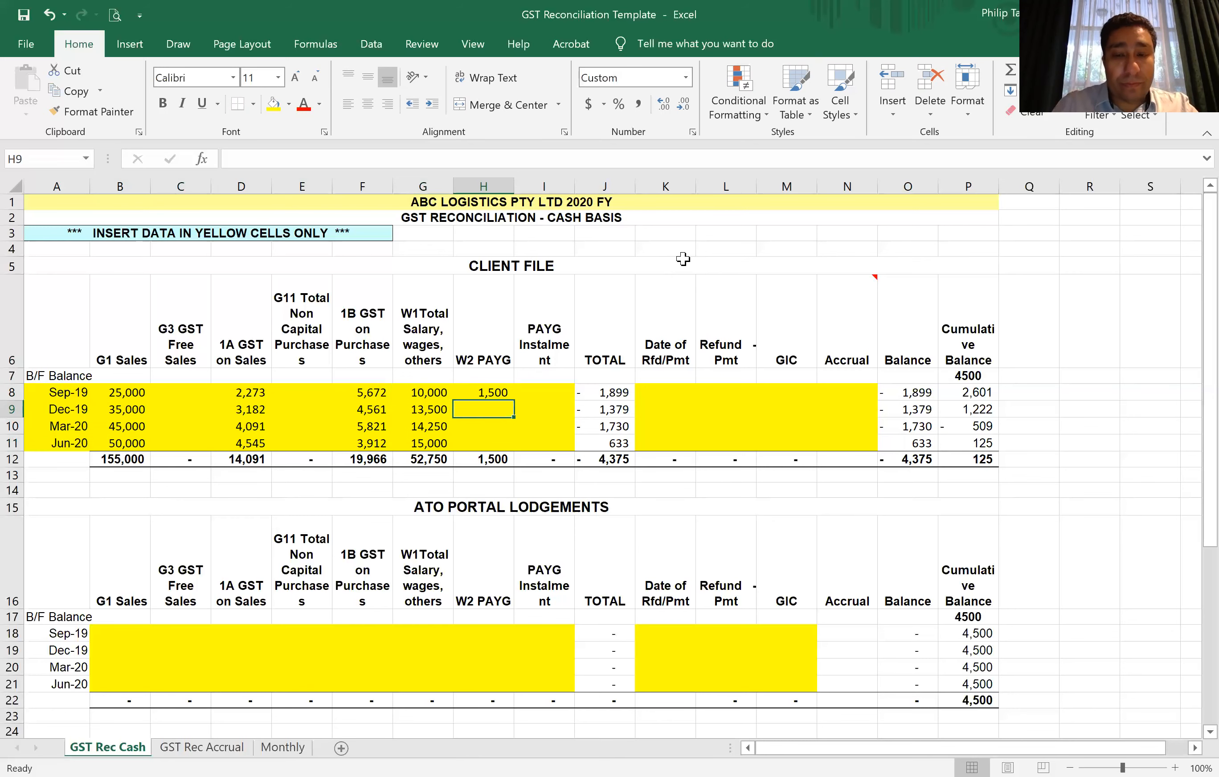
{"action": "type", "text": "2,1"}
{"action": "type", "text": "25"}
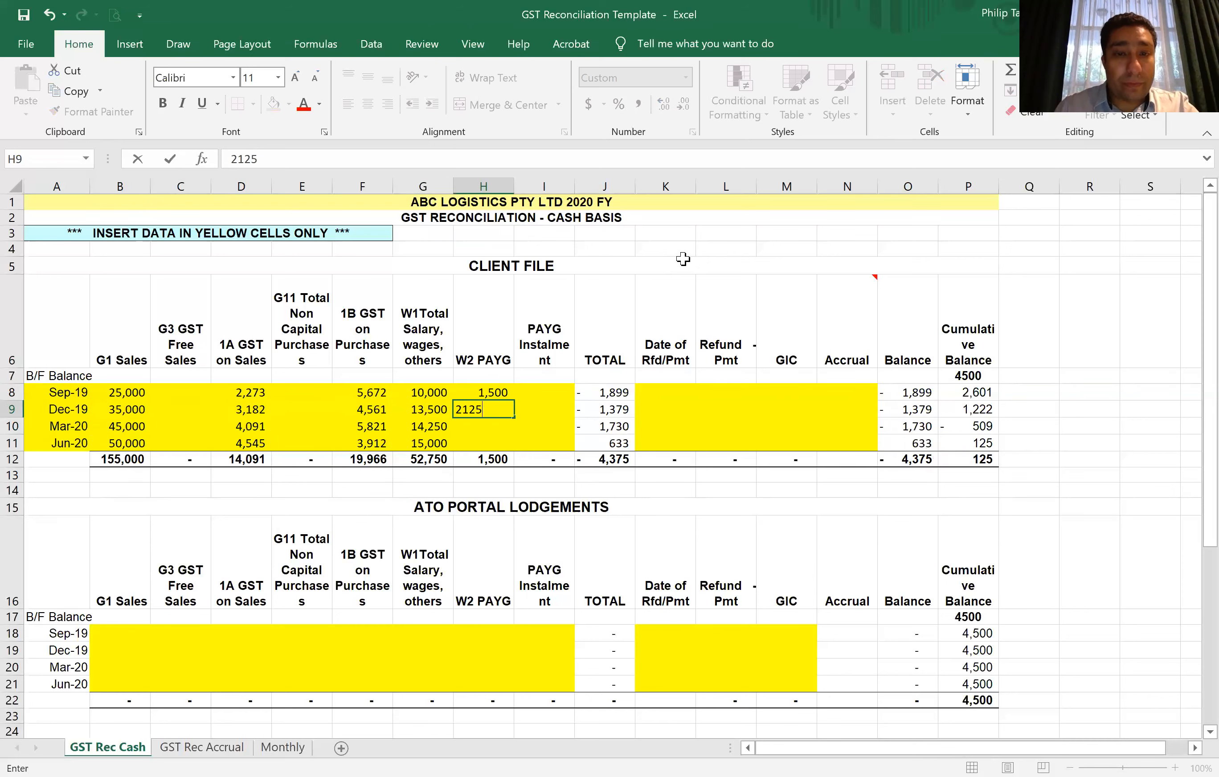
{"action": "key", "text": "Return"}
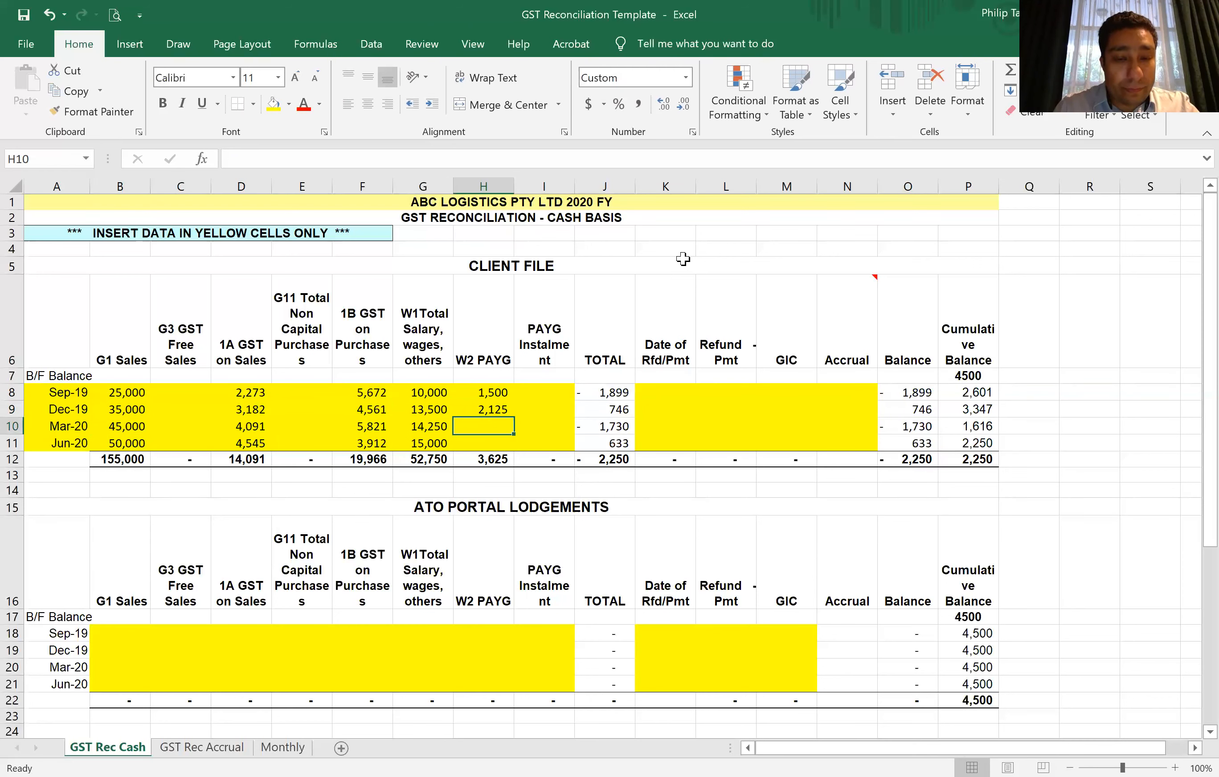
Step: Enter W2 PAYG of 3401 for Mar-20 and 3905 for Jun-20 in the client file
{"action": "type", "text": "3401"}
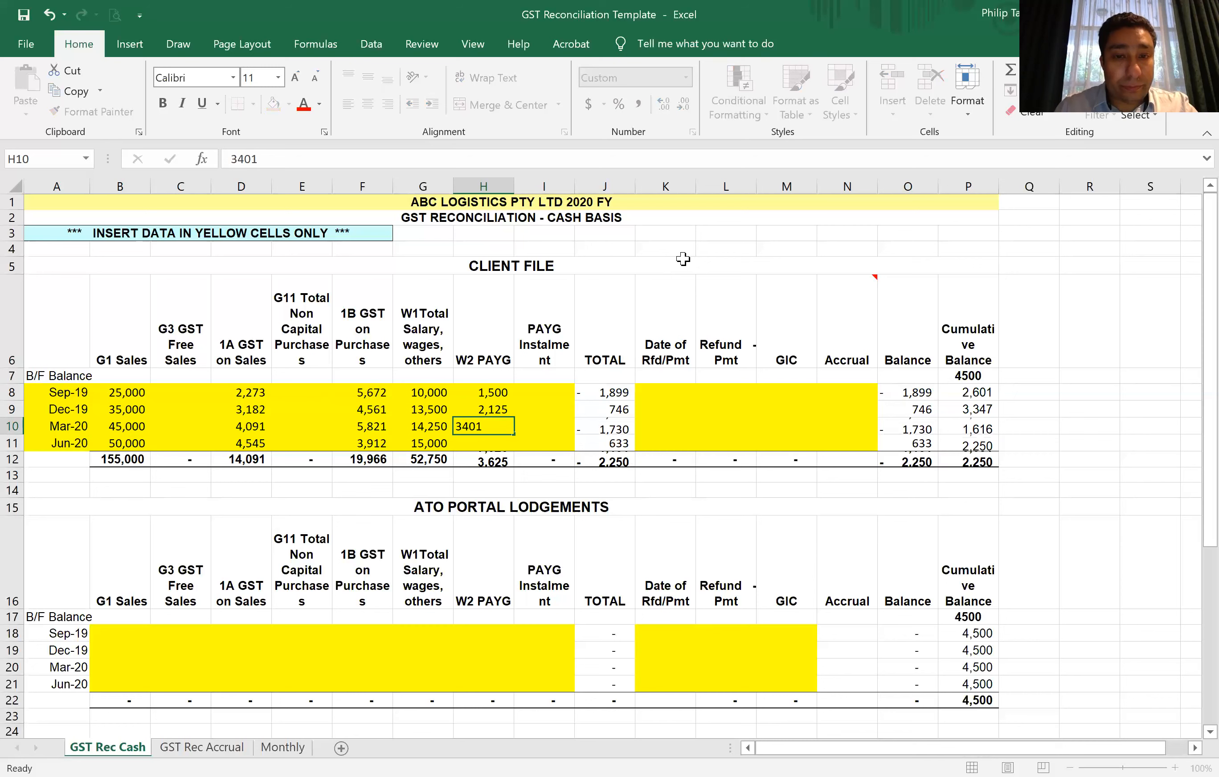
{"action": "key", "text": "Return"}
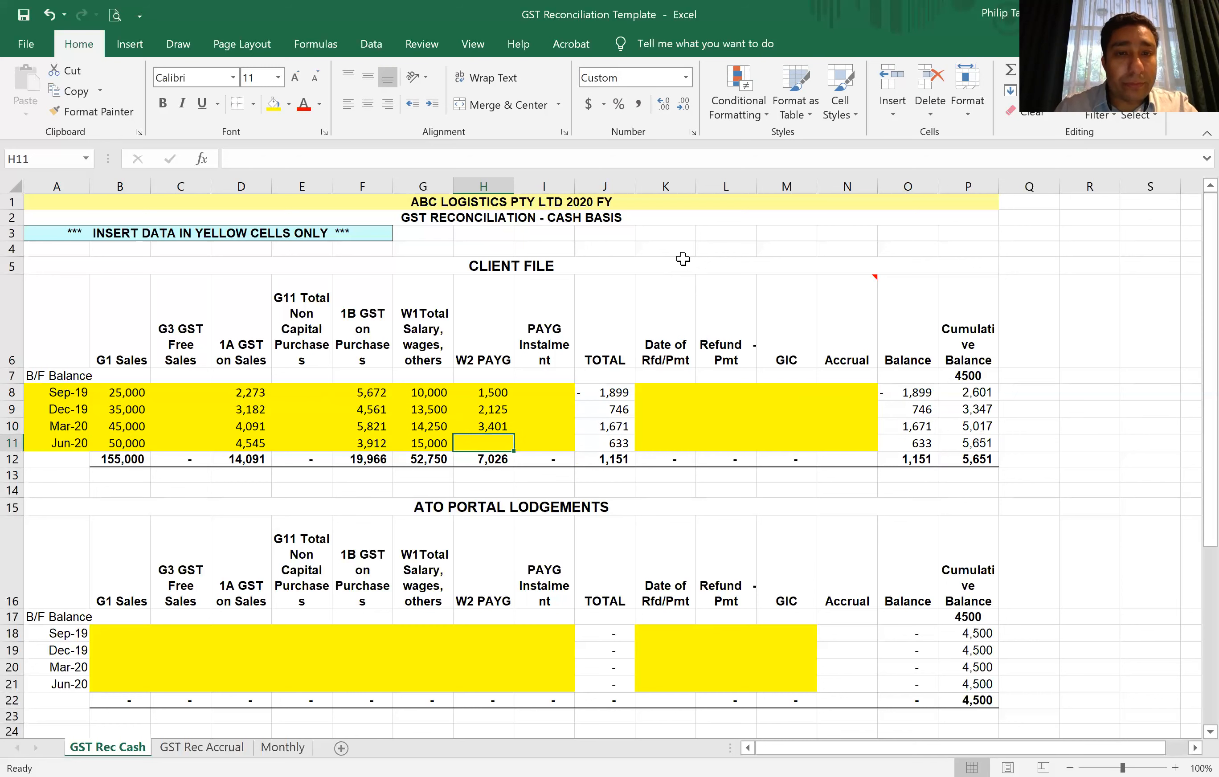
{"action": "type", "text": "3"}
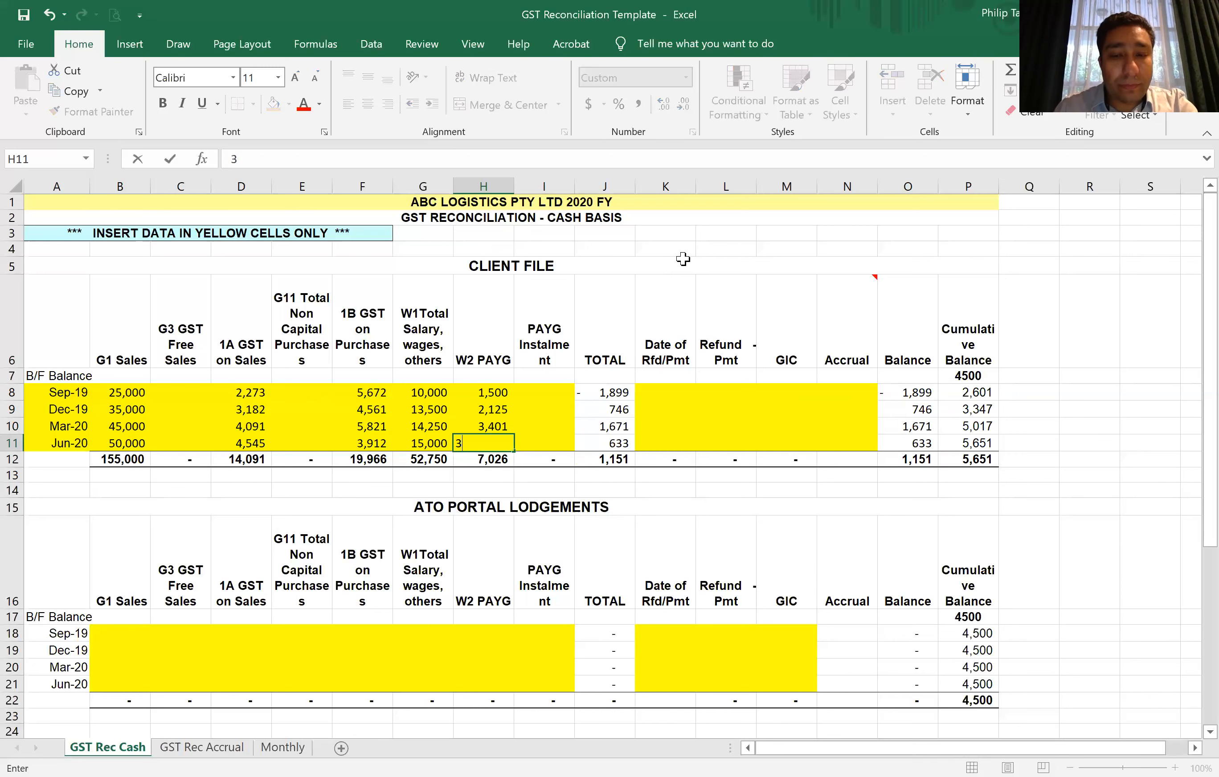
{"action": "type", "text": ",905"}
{"action": "key", "text": "Return"}
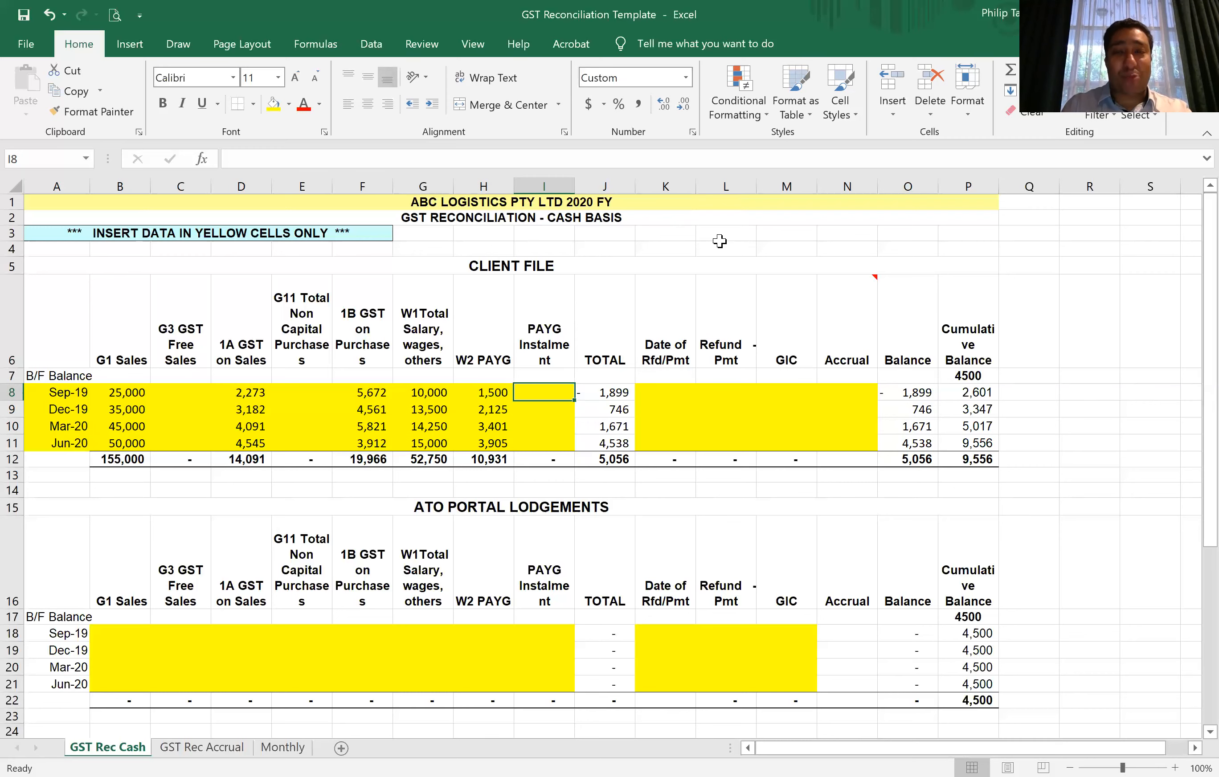
Step: Enter 3000 as the PAYG instalment for each of the four quarters in the client file, I8:I11
{"action": "type", "text": "3000"}
{"action": "key", "text": "Return"}
{"action": "type", "text": "3000"}
{"action": "key", "text": "Return"}
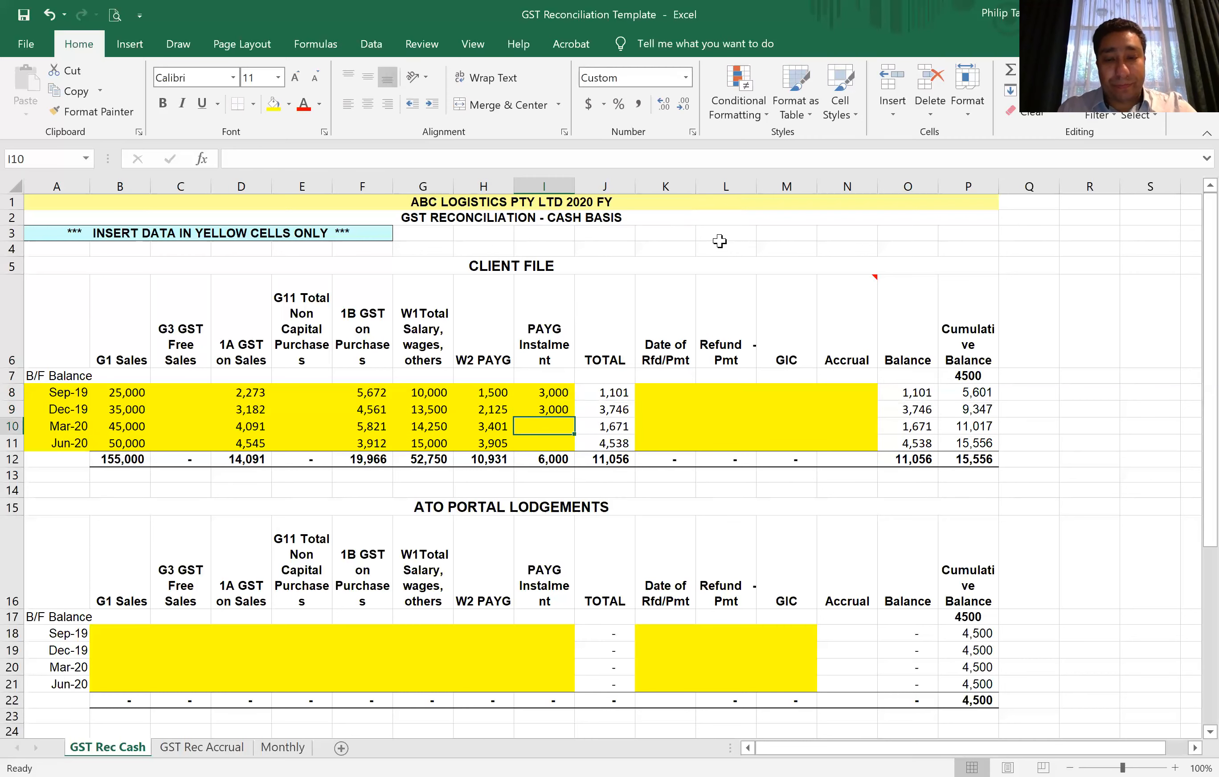
{"action": "type", "text": "30"}
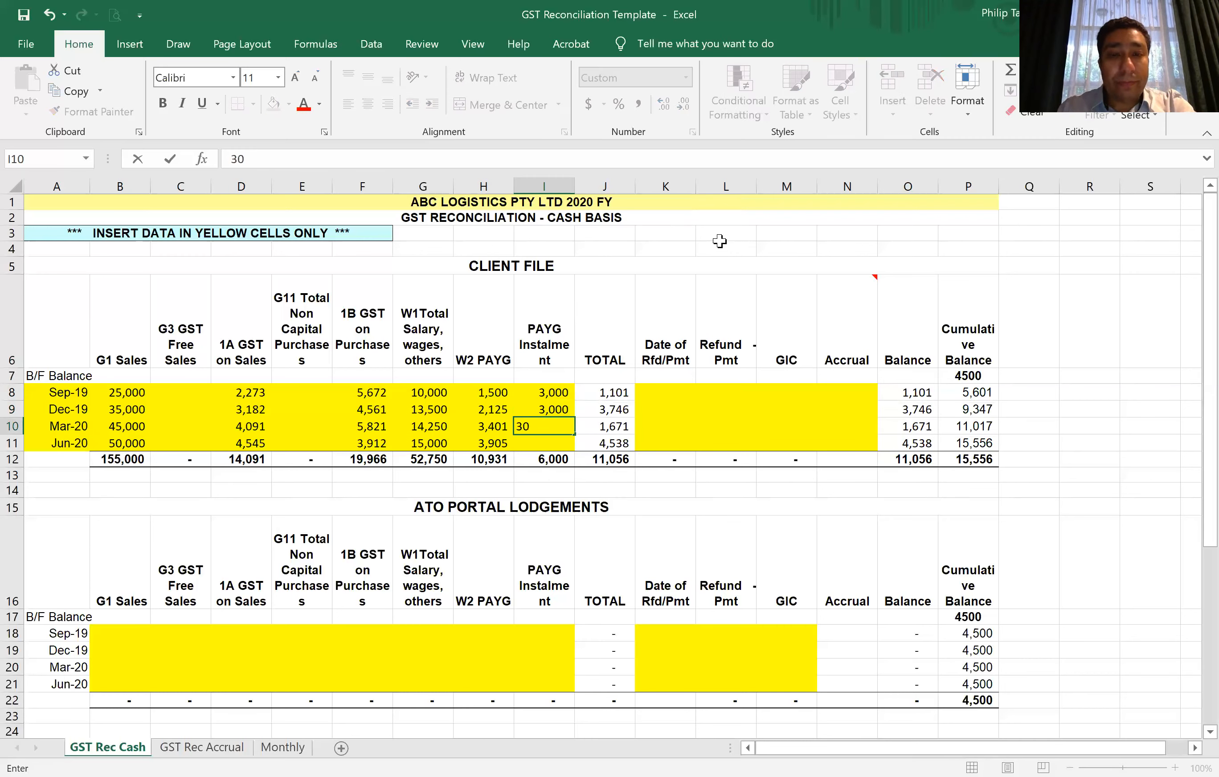
{"action": "type", "text": "000"}
{"action": "key", "text": "Return"}
{"action": "type", "text": "3000"}
{"action": "key", "text": "ctrl+Return"}
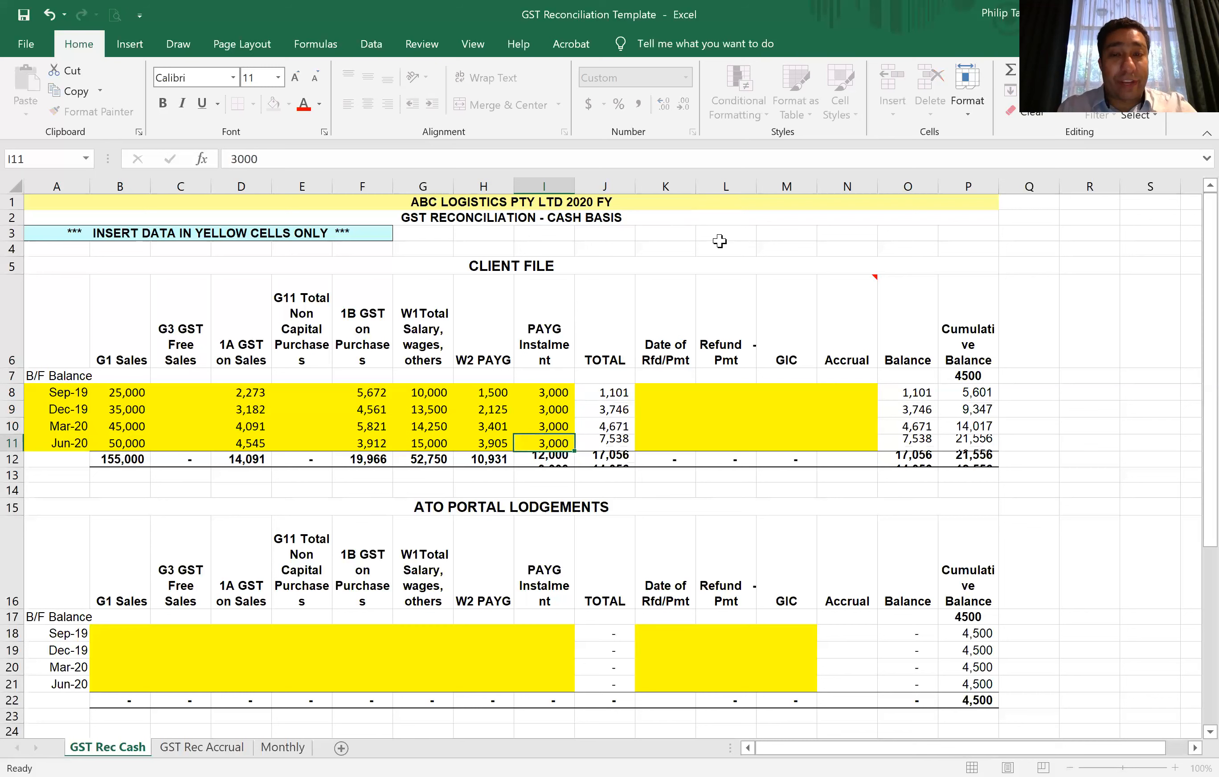
Step: Enter -4500 as the Sep-19 refund/payment amount in the client file
{"action": "key", "text": "Down"}
{"action": "key", "text": "Down"}
{"action": "key", "text": "Up"}
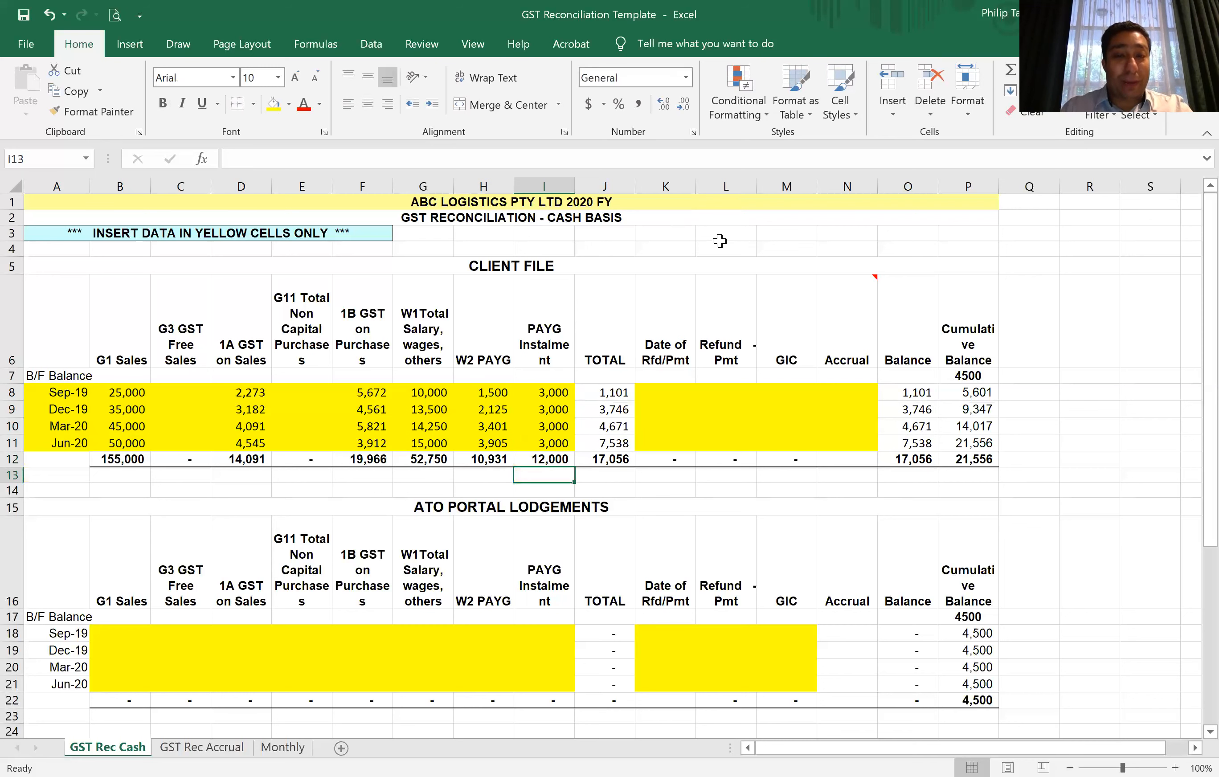
{"action": "key", "text": "Right"}
{"action": "key", "text": "Left"}
{"action": "key", "text": "Up"}
{"action": "key", "text": "Up"}
{"action": "key", "text": "Up"}
{"action": "key", "text": "Up"}
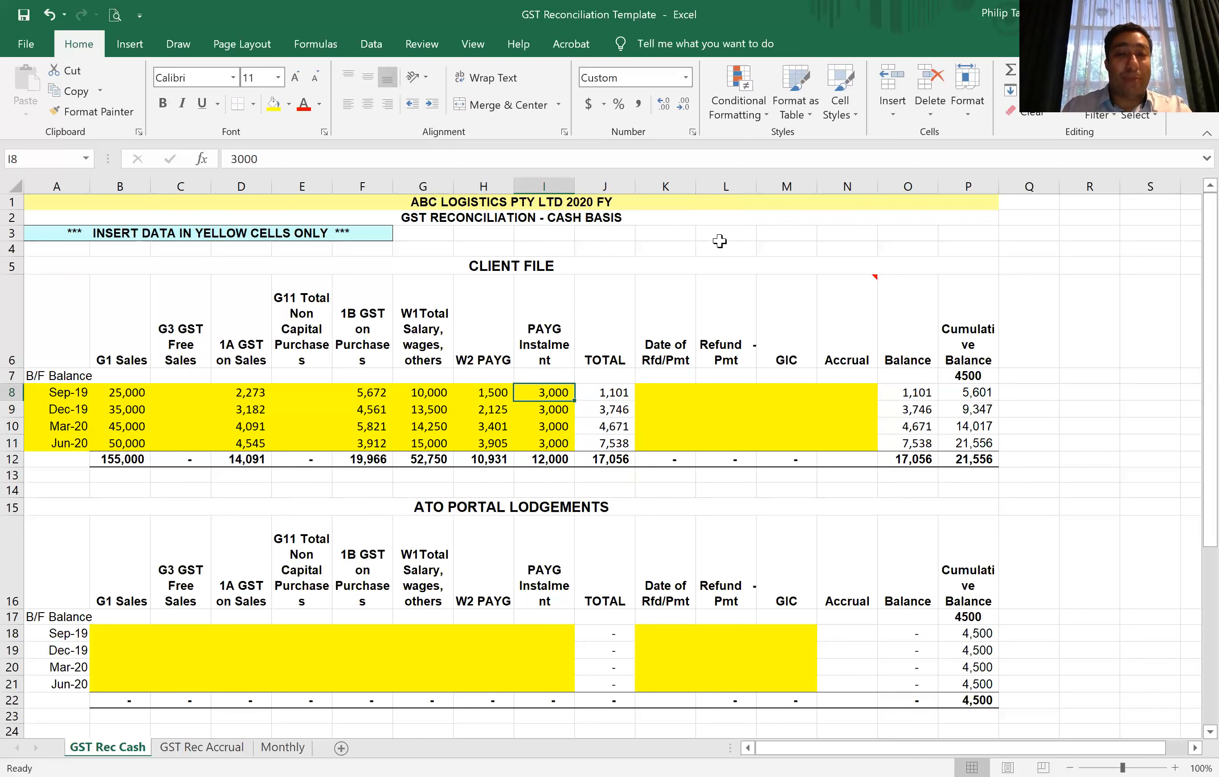
{"action": "key", "text": "Right"}
{"action": "key", "text": "Right"}
{"action": "key", "text": "Right"}
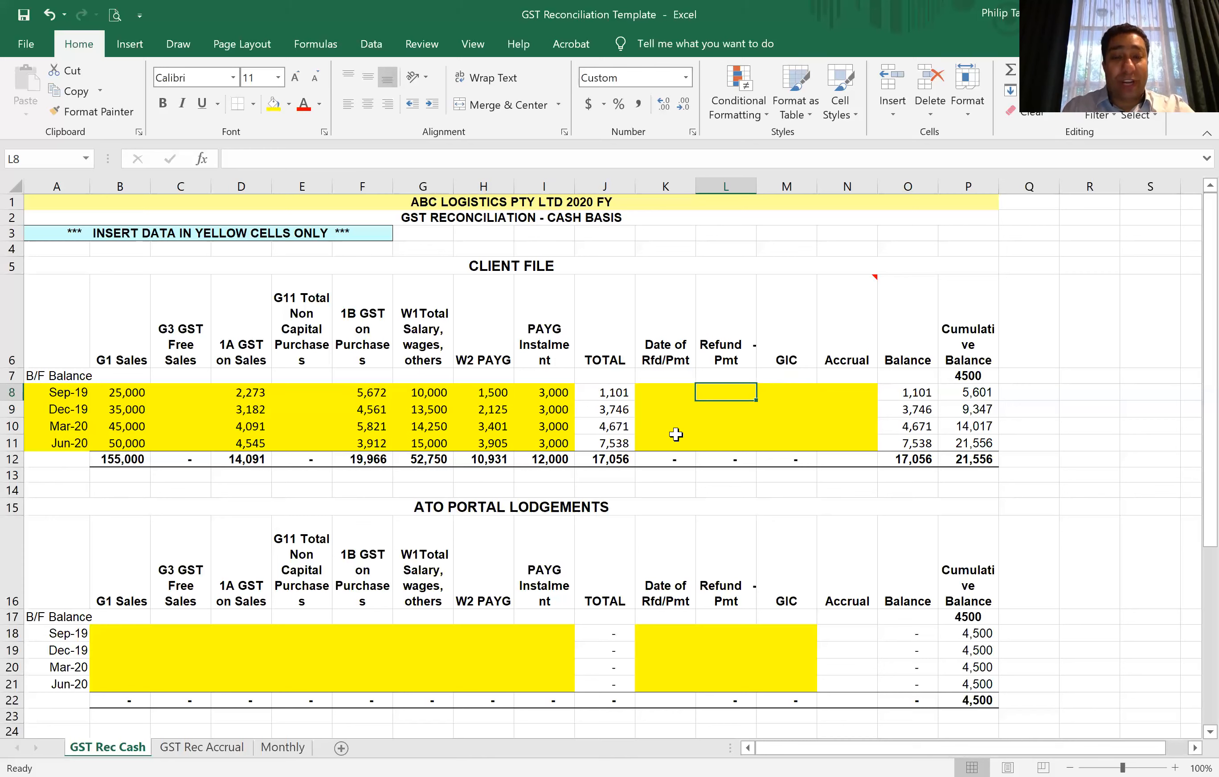
{"action": "type", "text": "-"}
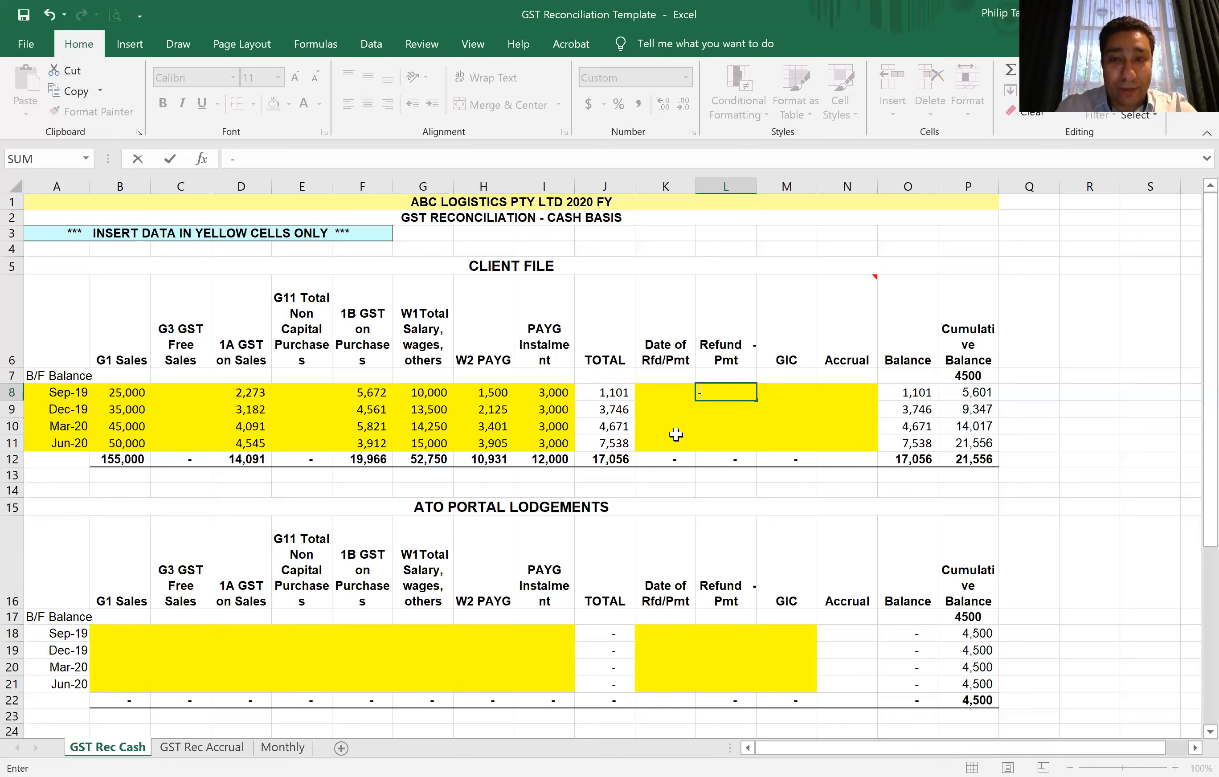
{"action": "type", "text": "4500"}
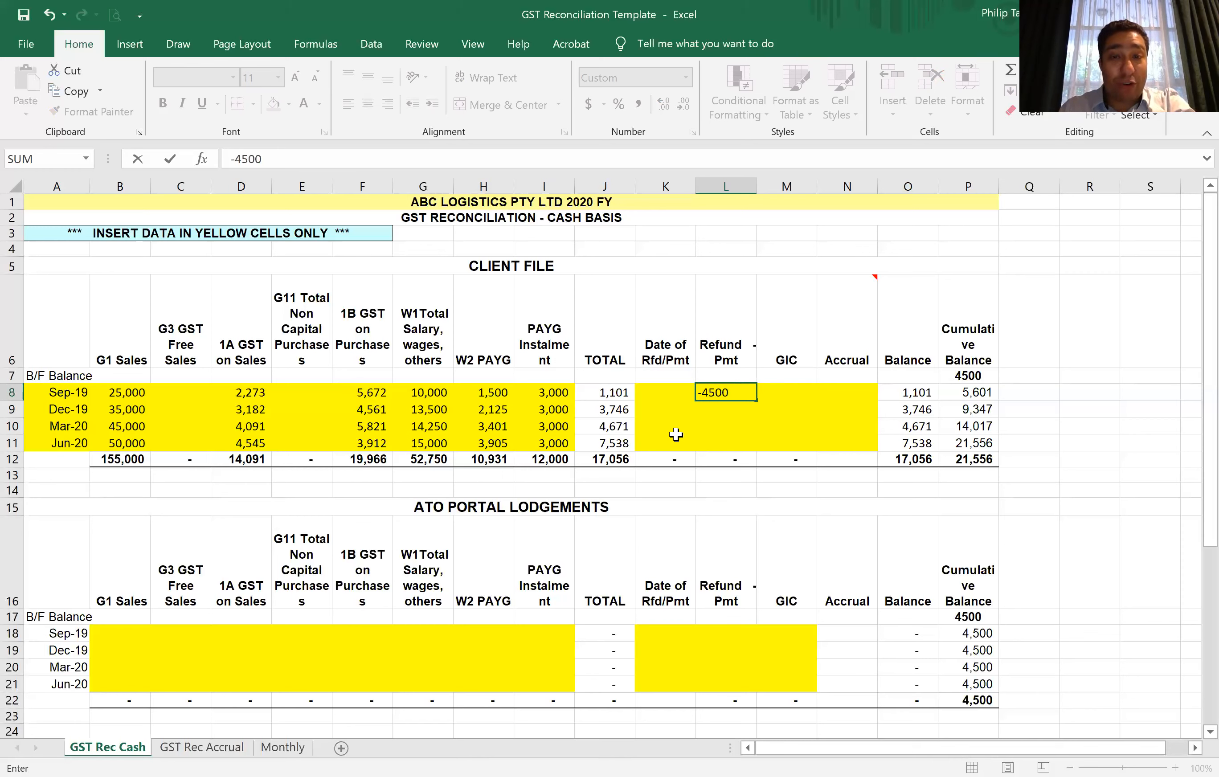
{"action": "key", "text": "Return"}
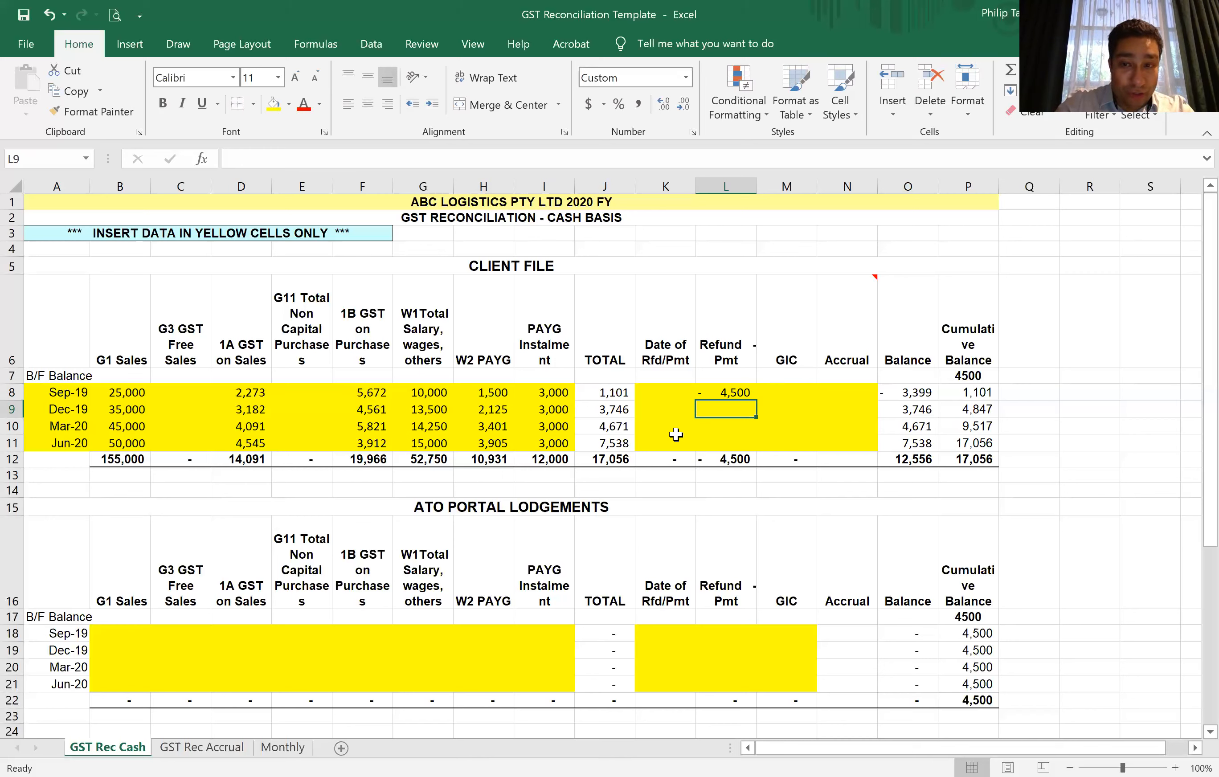
Step: Enter -1101 as the Dec-19 refund/payment amount in the client file
{"action": "key", "text": "Up"}
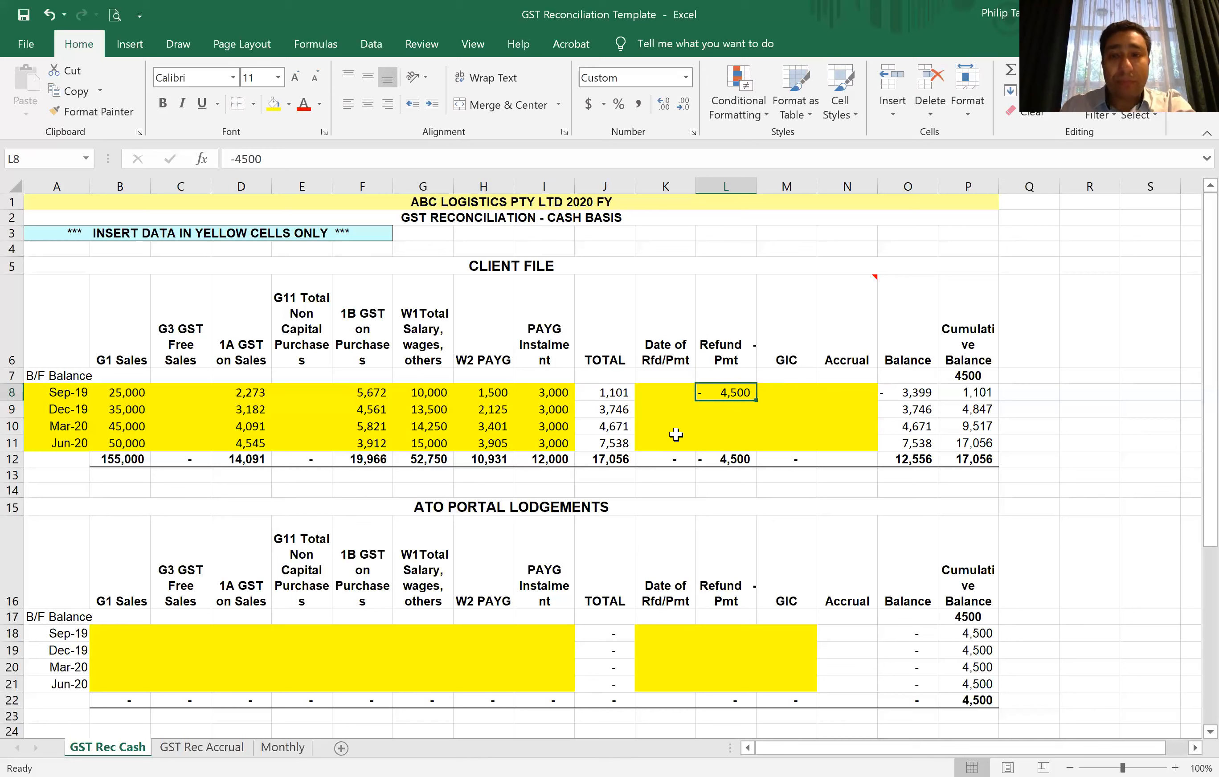
{"action": "key", "text": "Down"}
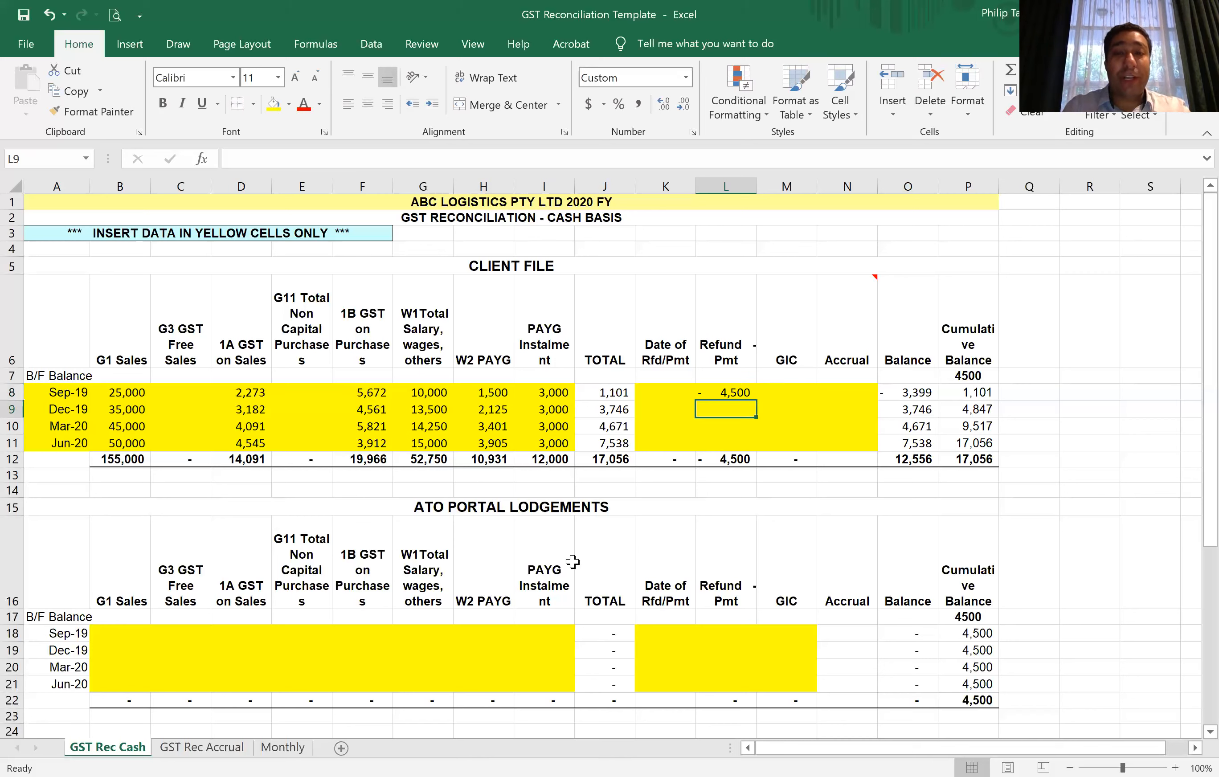
{"action": "left_click", "coordinate": [608, 461]}
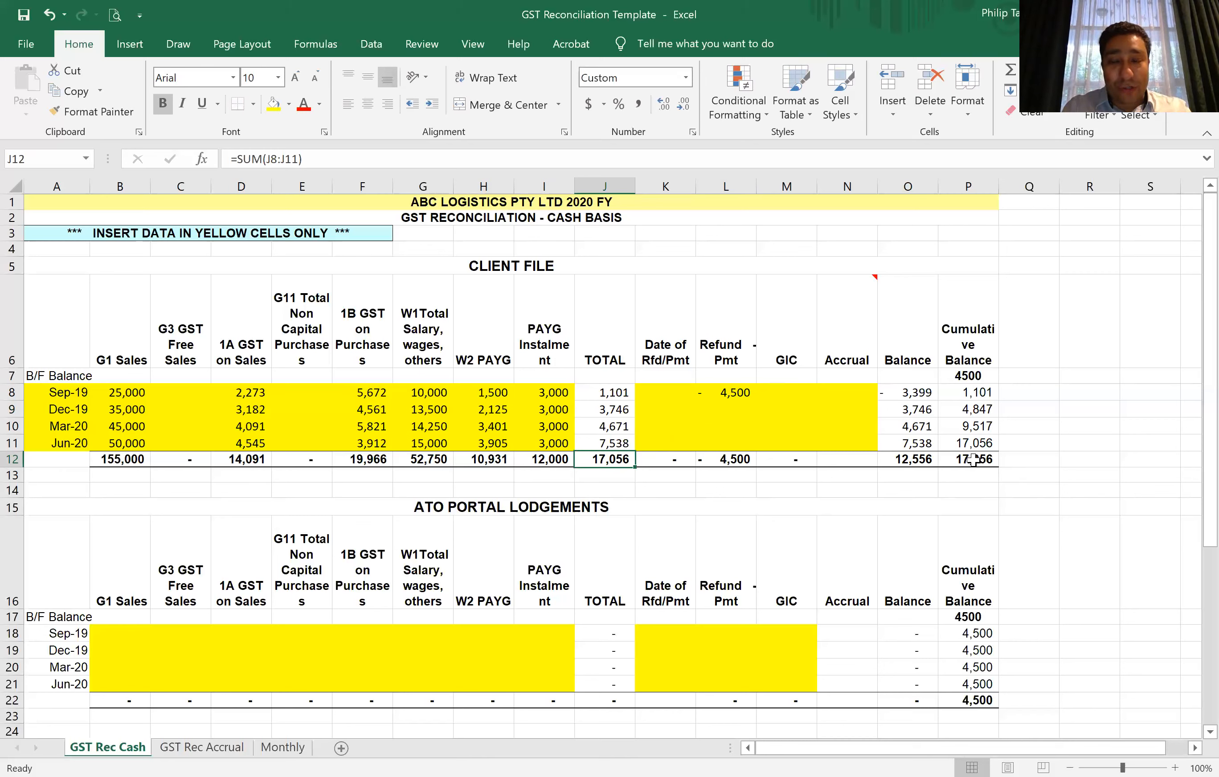
{"action": "left_click", "coordinate": [731, 410]}
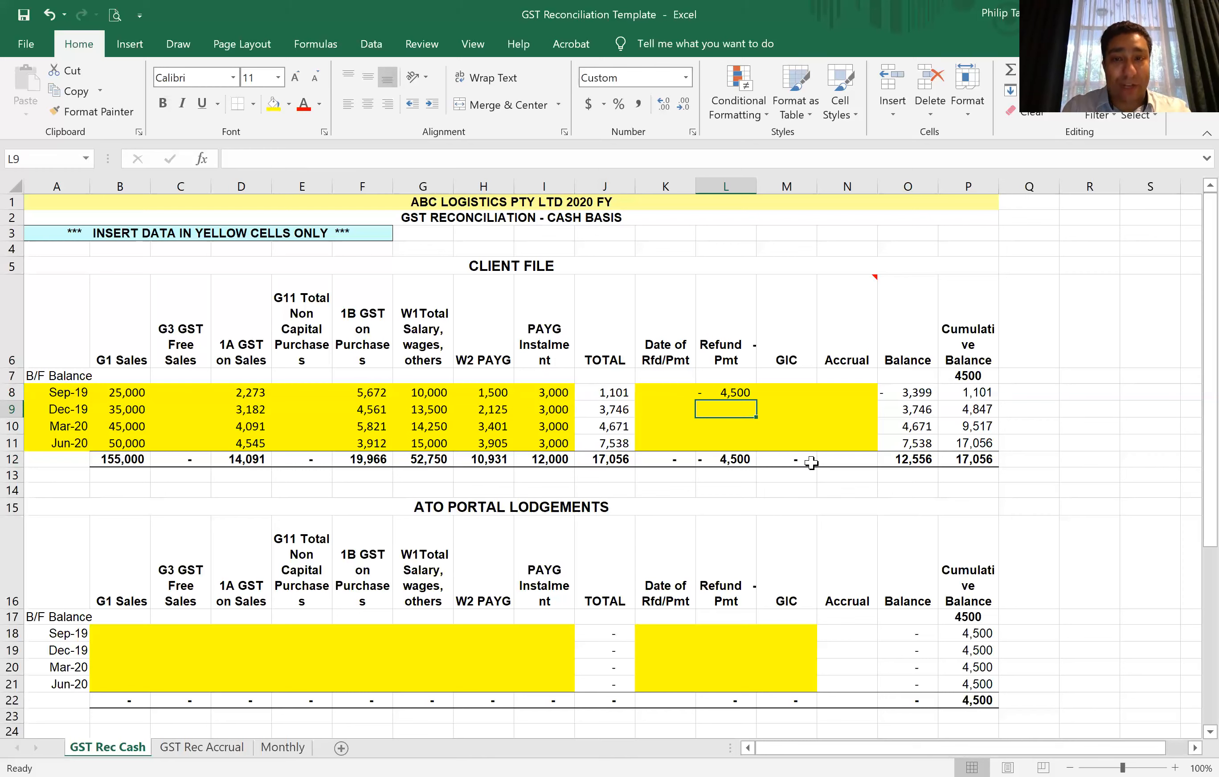
{"action": "type", "text": "-10"}
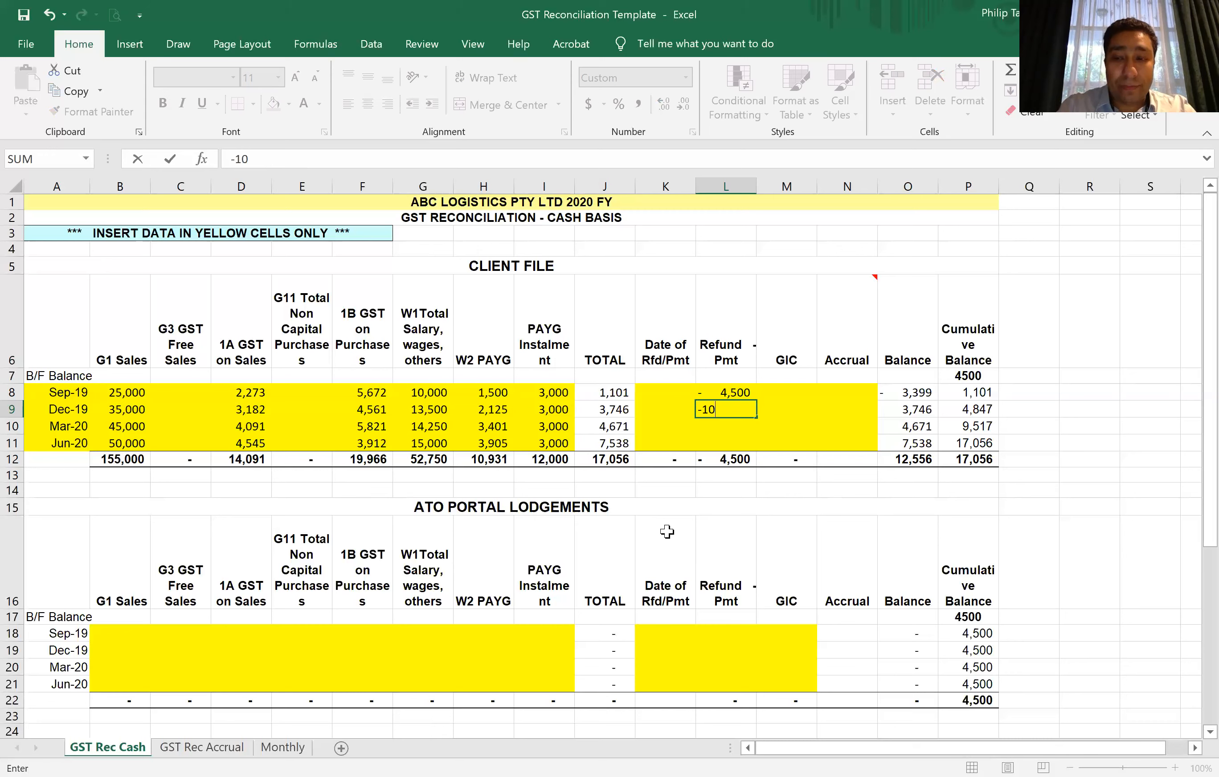
{"action": "key", "text": "BackSpace"}
{"action": "type", "text": "101"}
{"action": "key", "text": "Return"}
Step: Enter 3746 for Mar-20 and -4671 for Jun-20 as the refund/payment amounts in the client file
{"action": "type", "text": "=37"}
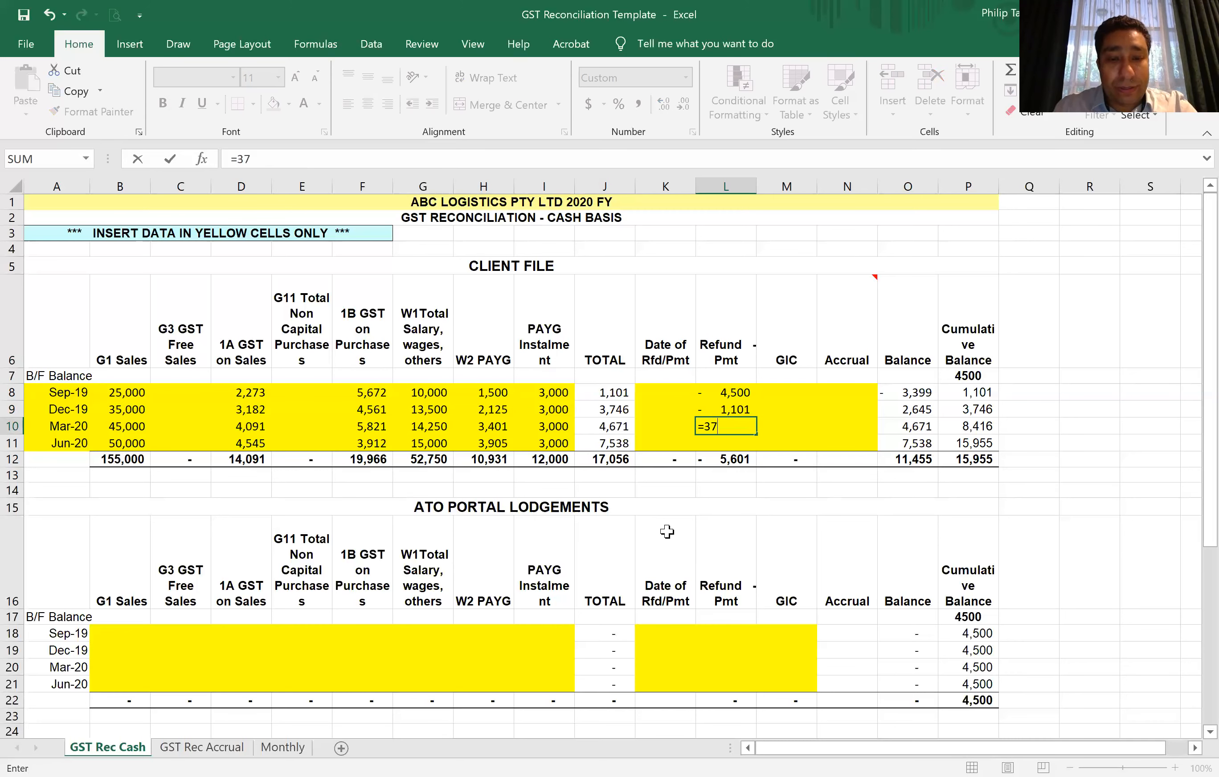
{"action": "type", "text": "46"}
{"action": "key", "text": "Return"}
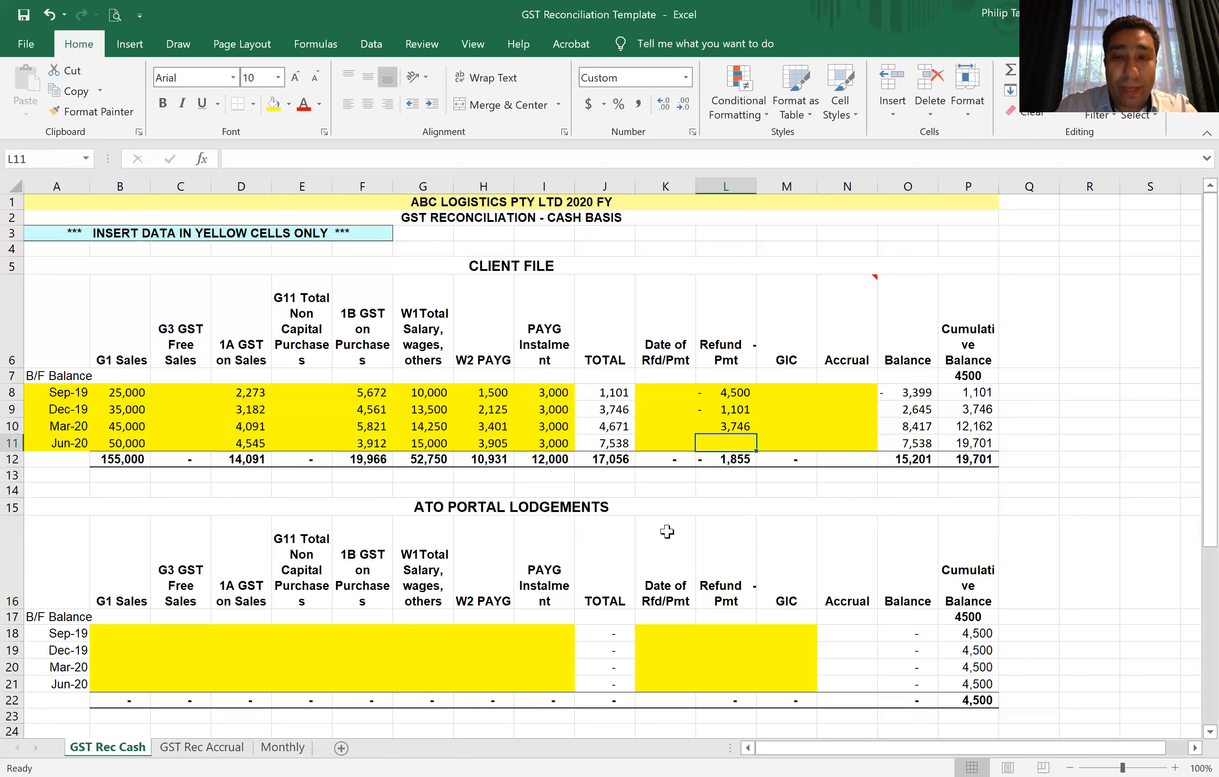
{"action": "type", "text": "- 4,671"}
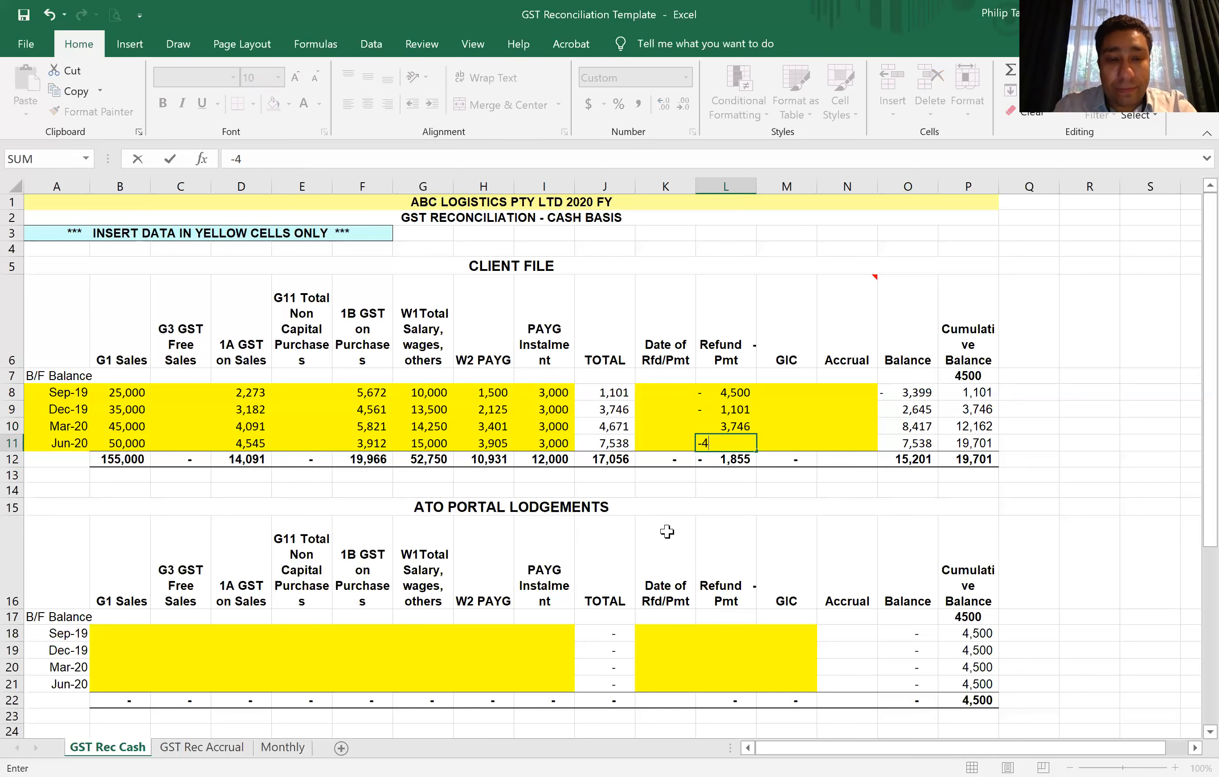
{"action": "key", "text": "Tab"}
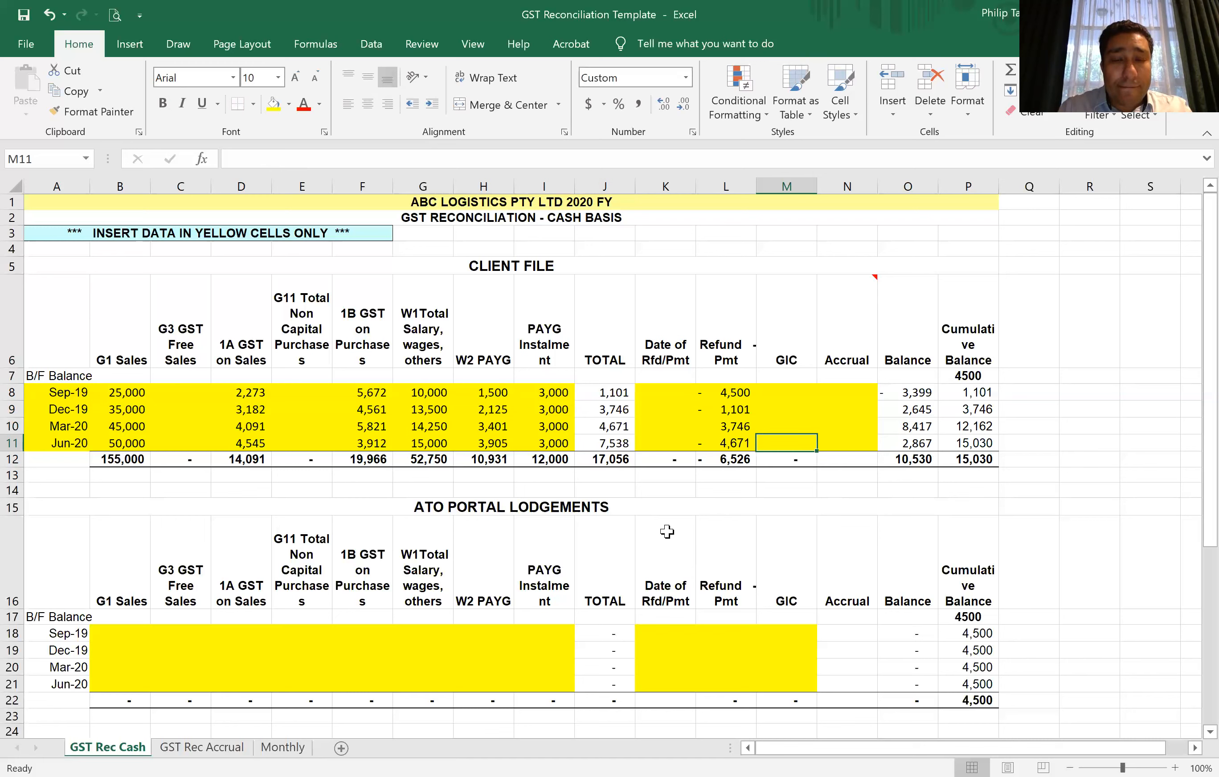
Step: Change the client file's Mar-20 refund/payment amount to -3746
{"action": "key", "text": "Left"}
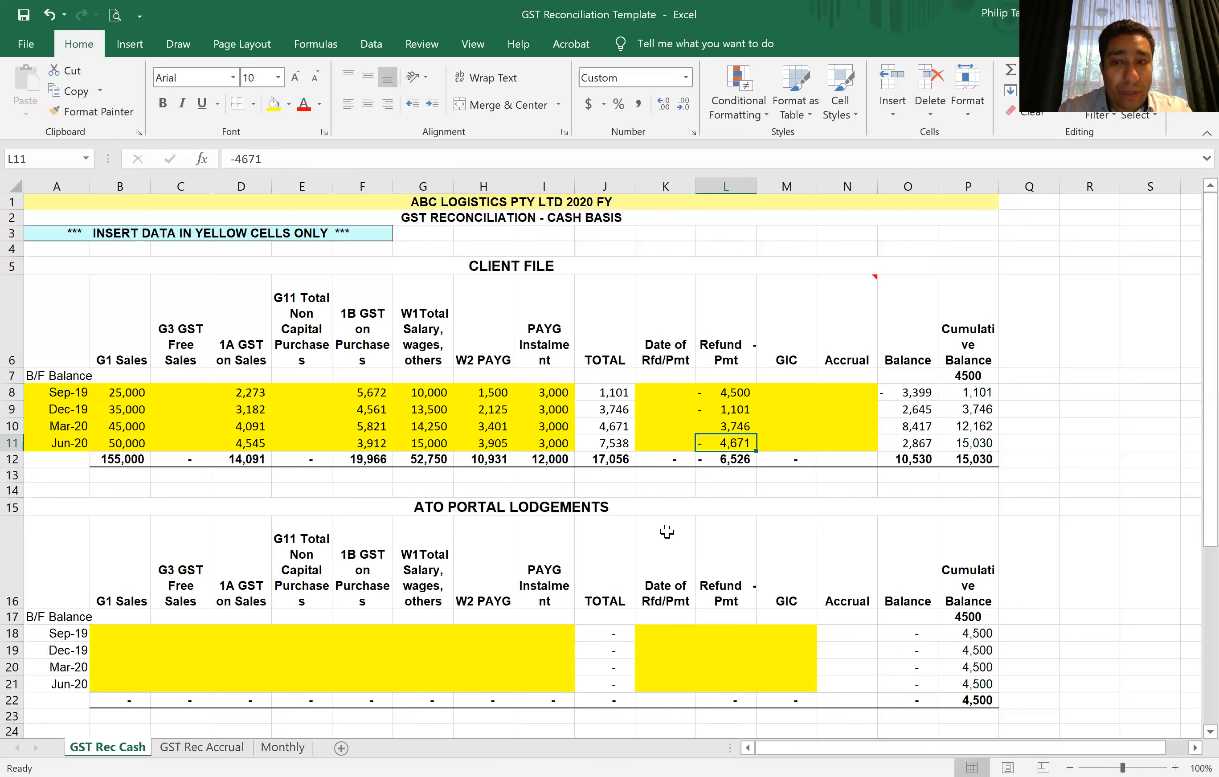
{"action": "key", "text": "Up"}
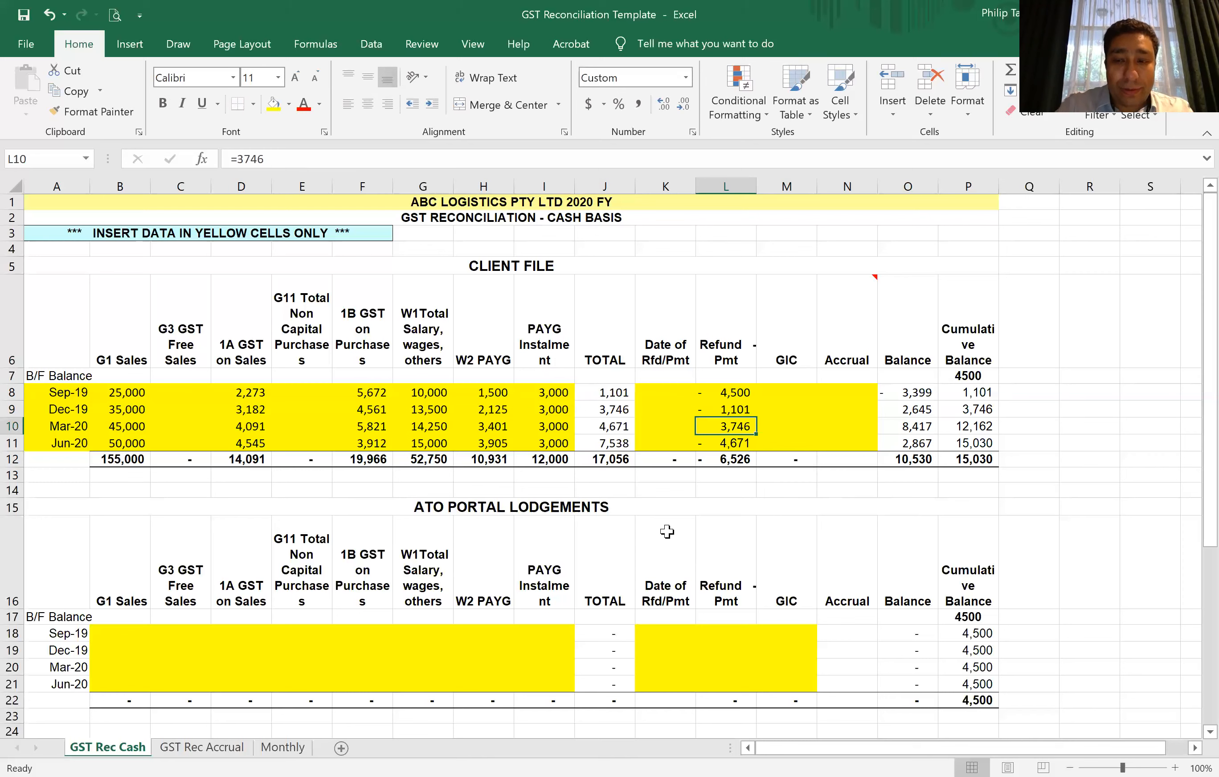
{"action": "key", "text": "BackSpace"}
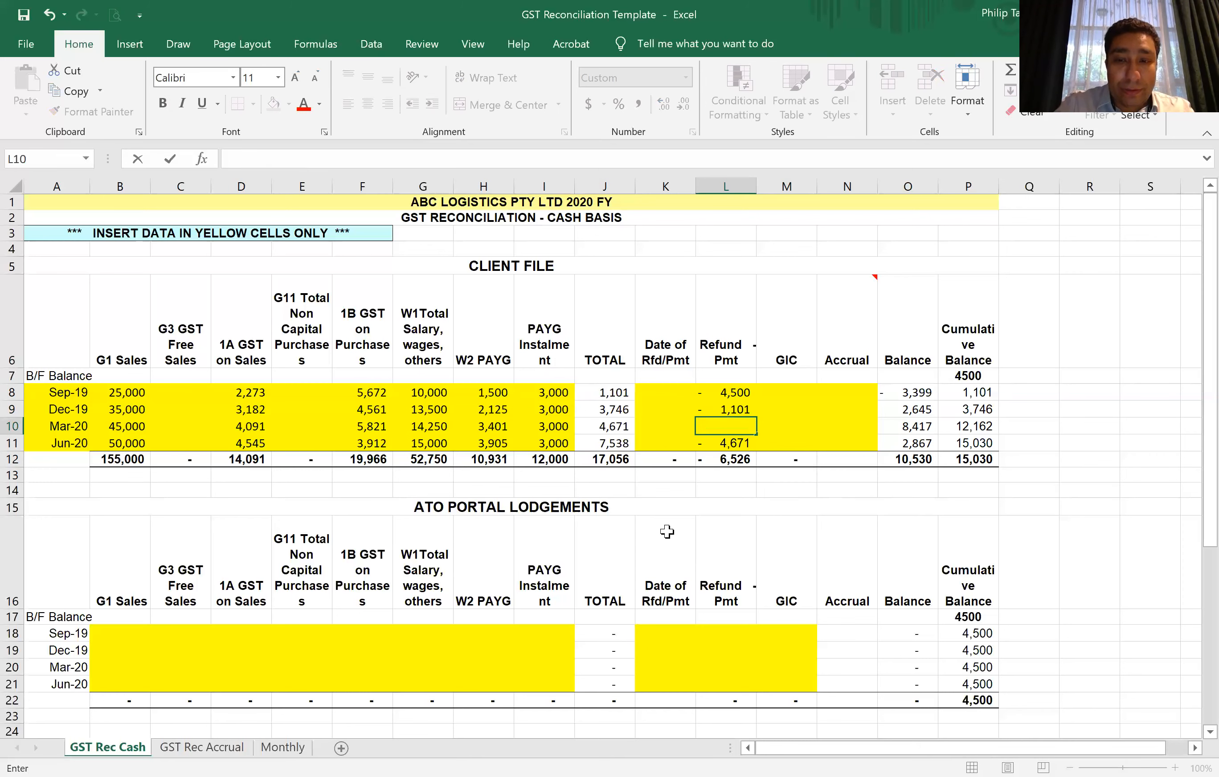
{"action": "type", "text": "- 3,746"}
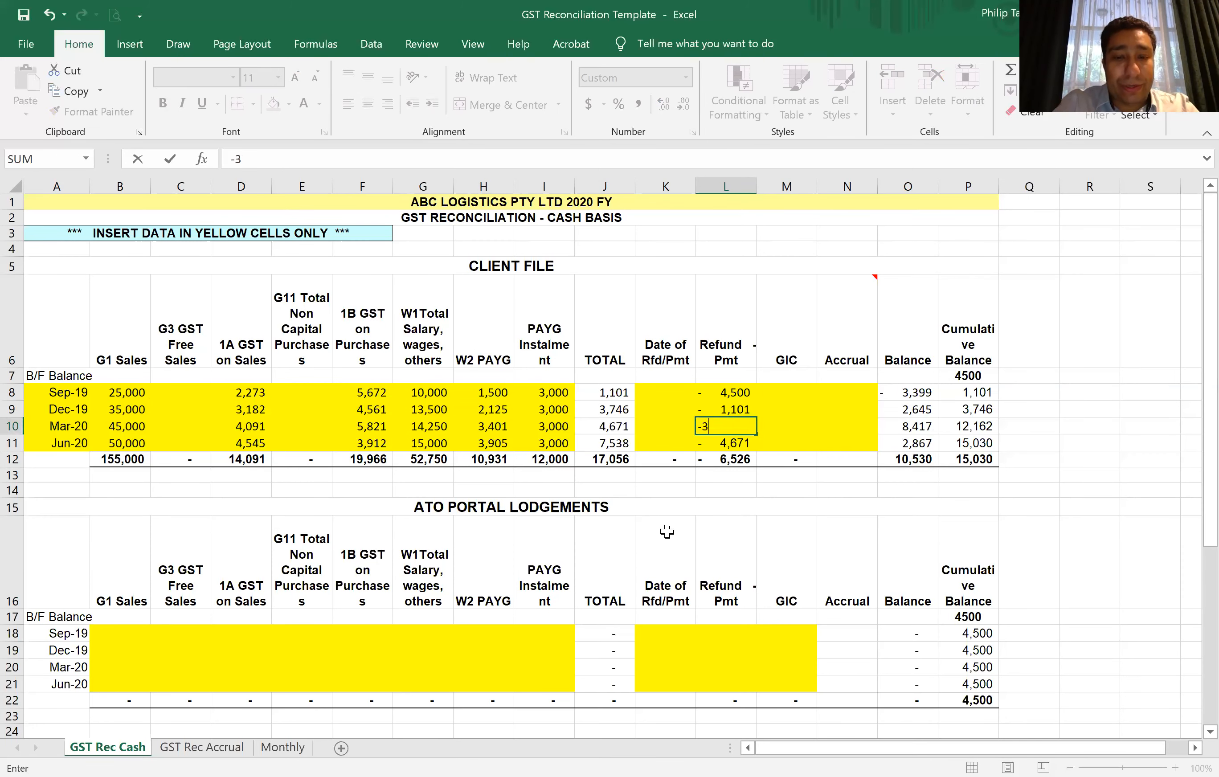
{"action": "key", "text": "Tab"}
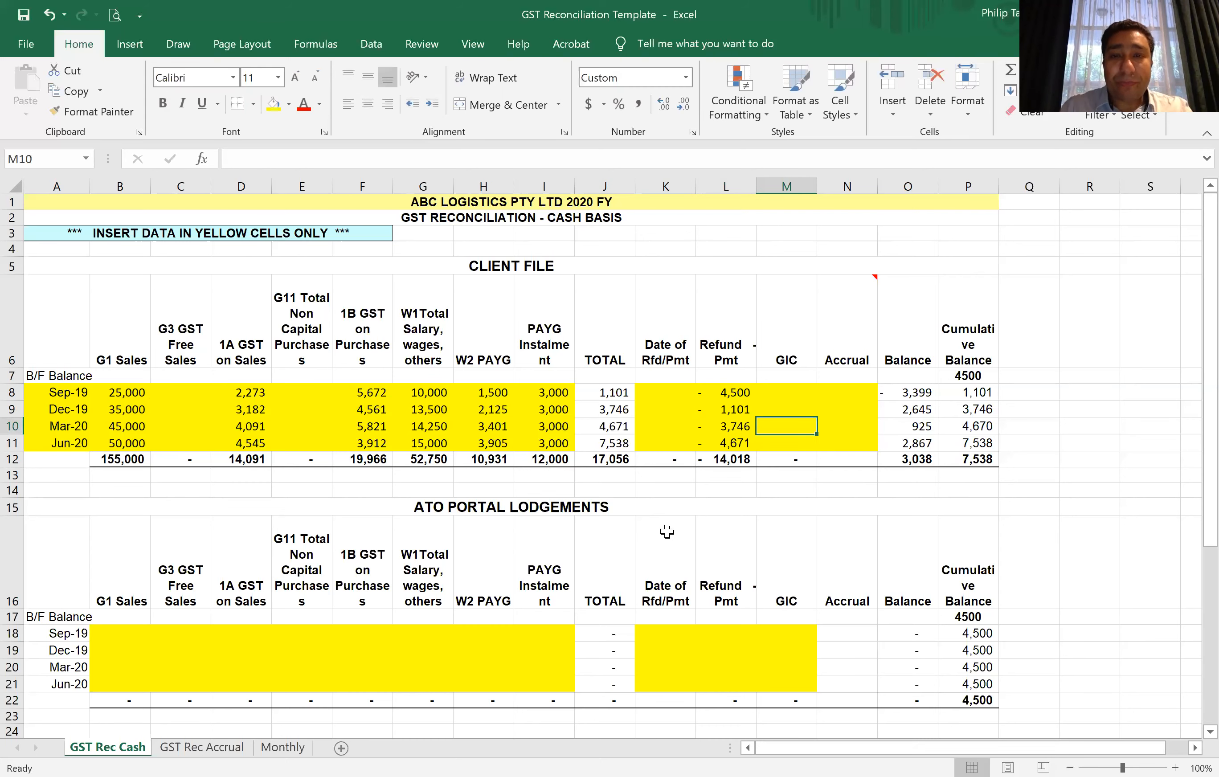
Step: Review the client file's refund/payment entries and the final cumulative balance in P12
{"action": "key", "text": "Down"}
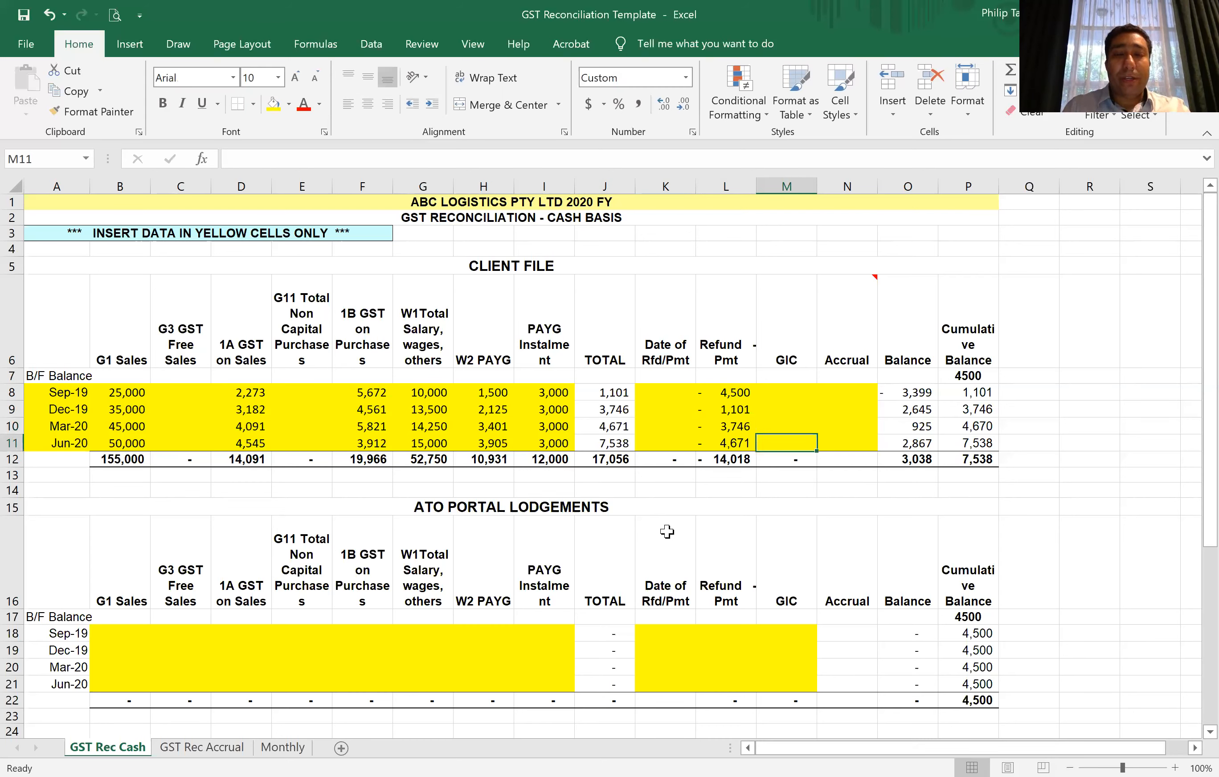
{"action": "key", "text": "Up"}
{"action": "key", "text": "Left"}
{"action": "key", "text": "Up"}
{"action": "key", "text": "Up"}
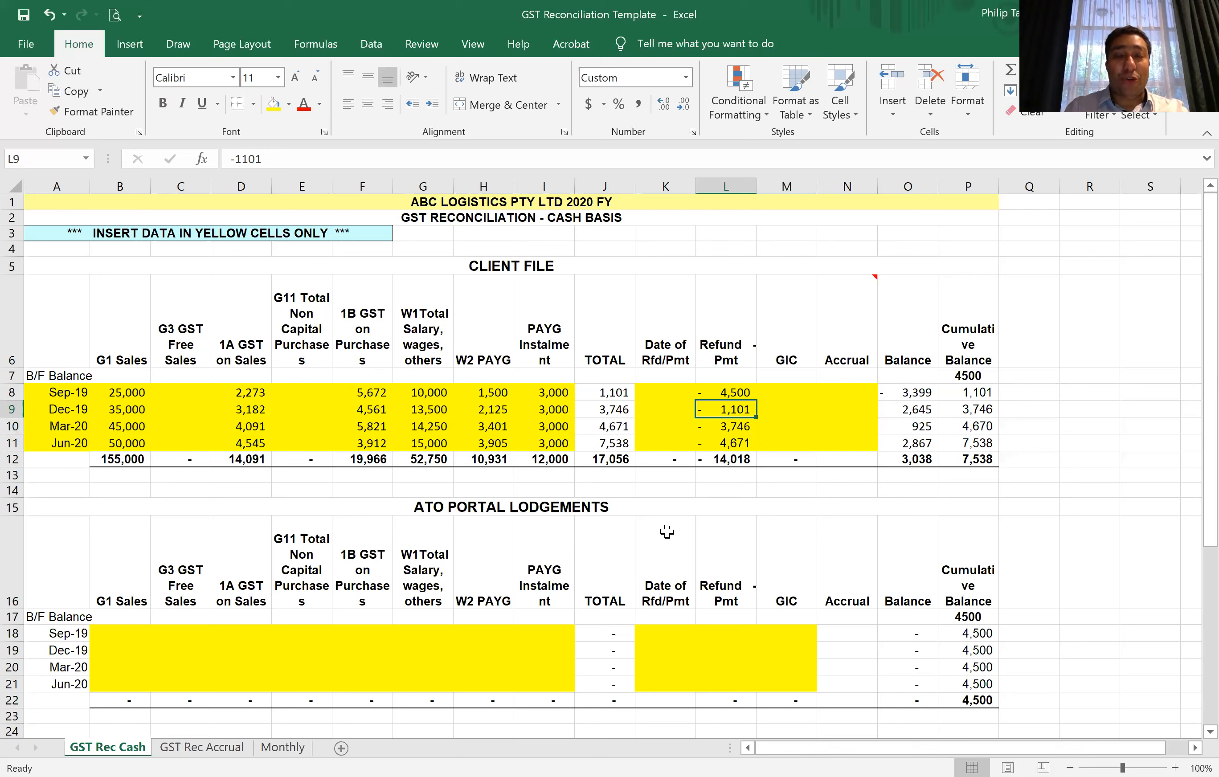
{"action": "key", "text": "Down"}
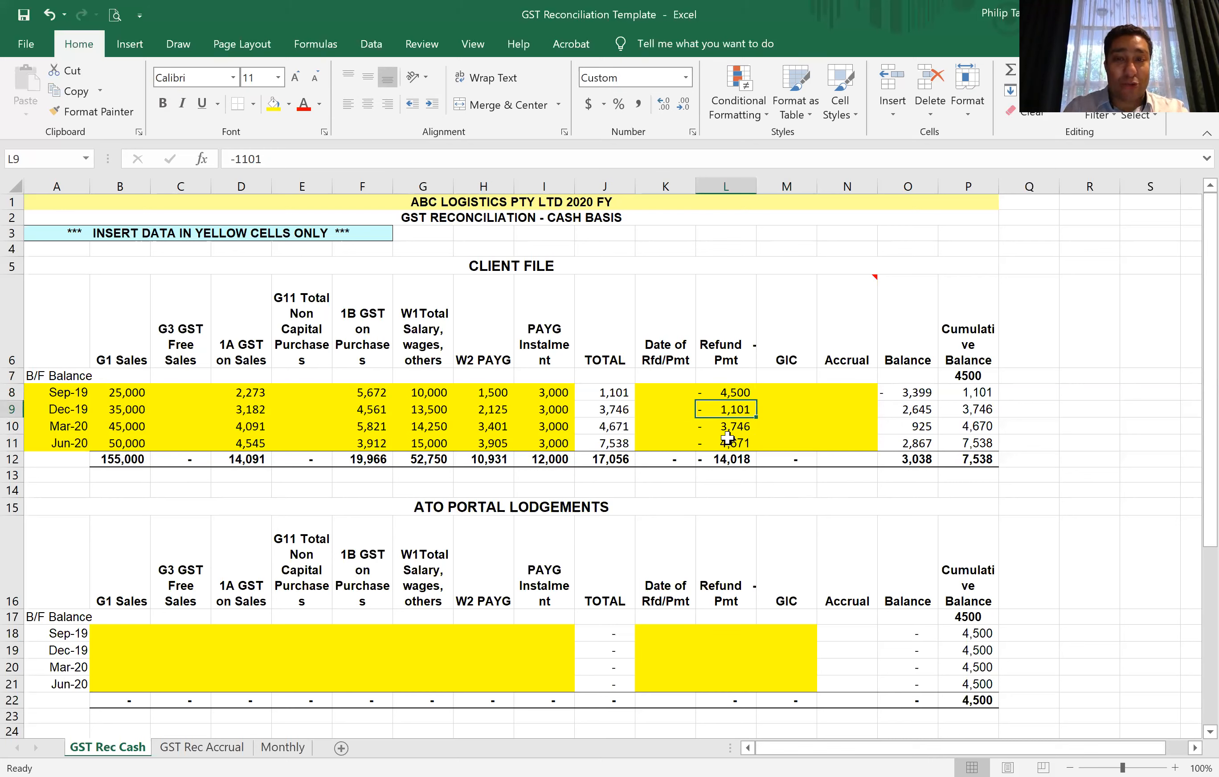
{"action": "left_click", "coordinate": [794, 412]}
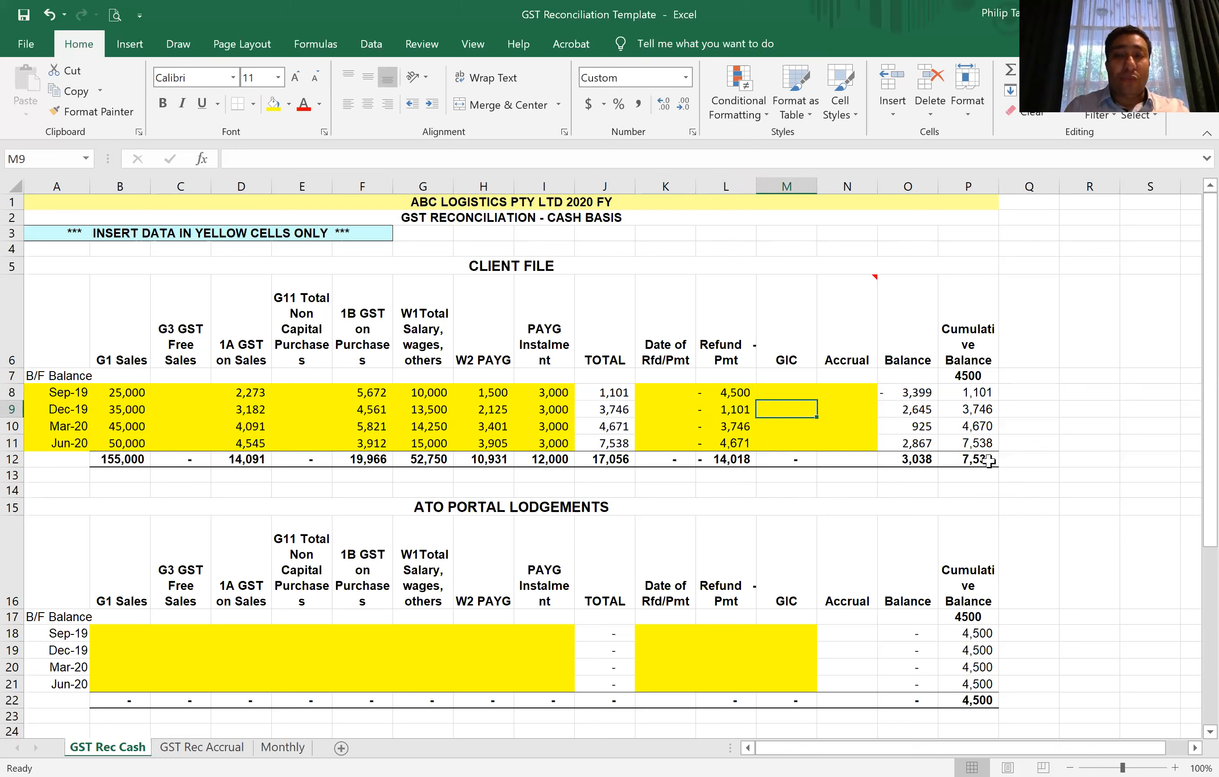
{"action": "left_click", "coordinate": [969, 460]}
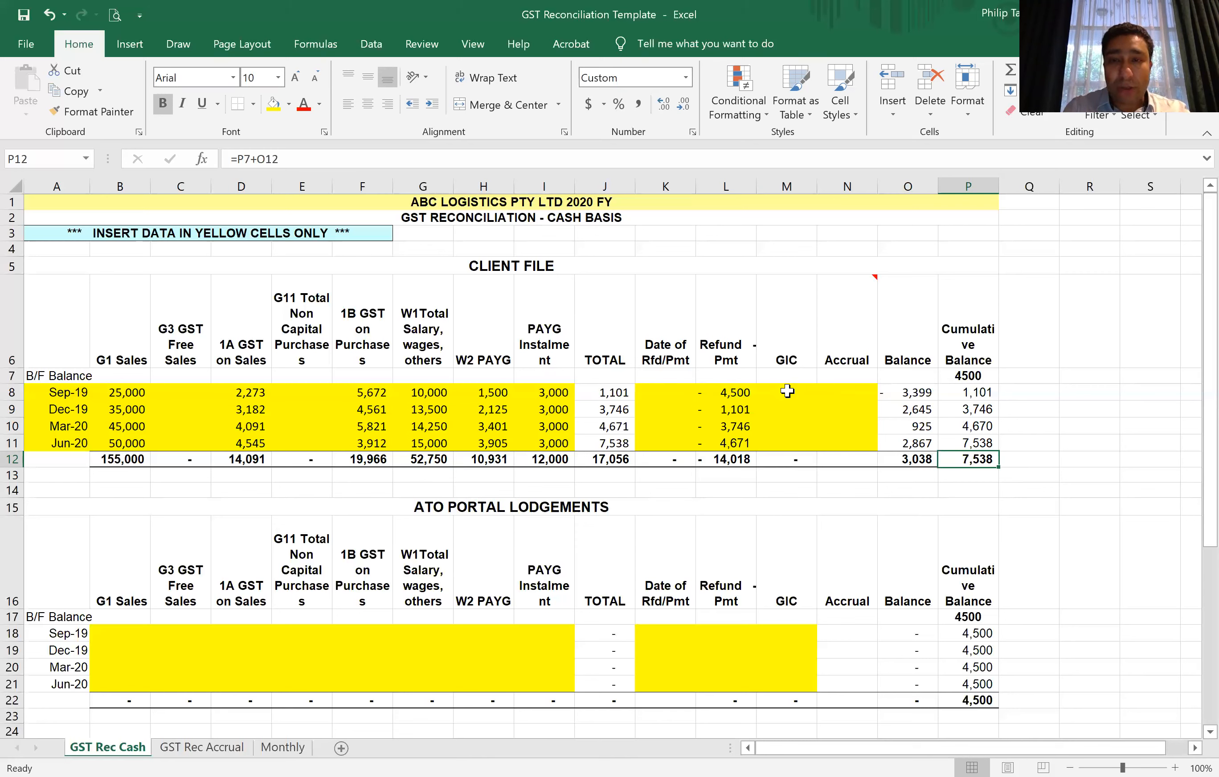
Step: Enter GIC of 45 for Mar-20 and 78 for Jun-20 in the client file
{"action": "left_click", "coordinate": [768, 427]}
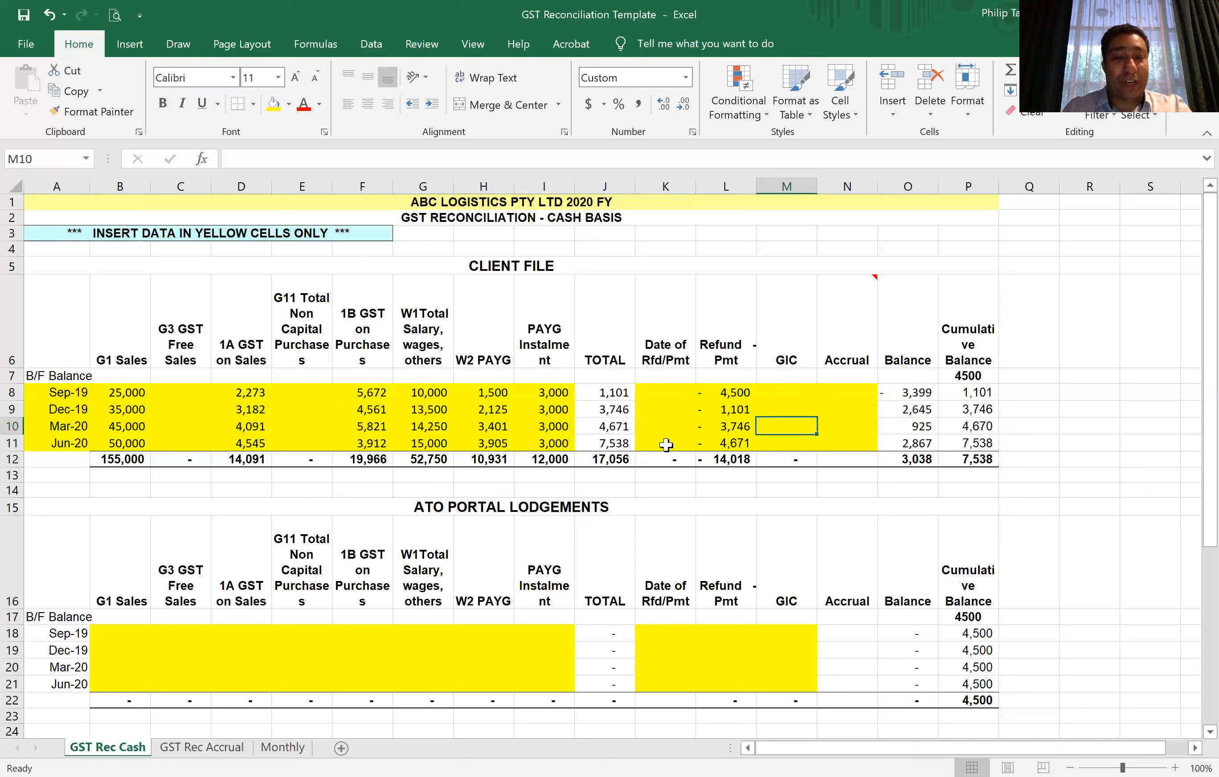
{"action": "type", "text": "45"}
{"action": "key", "text": "Return"}
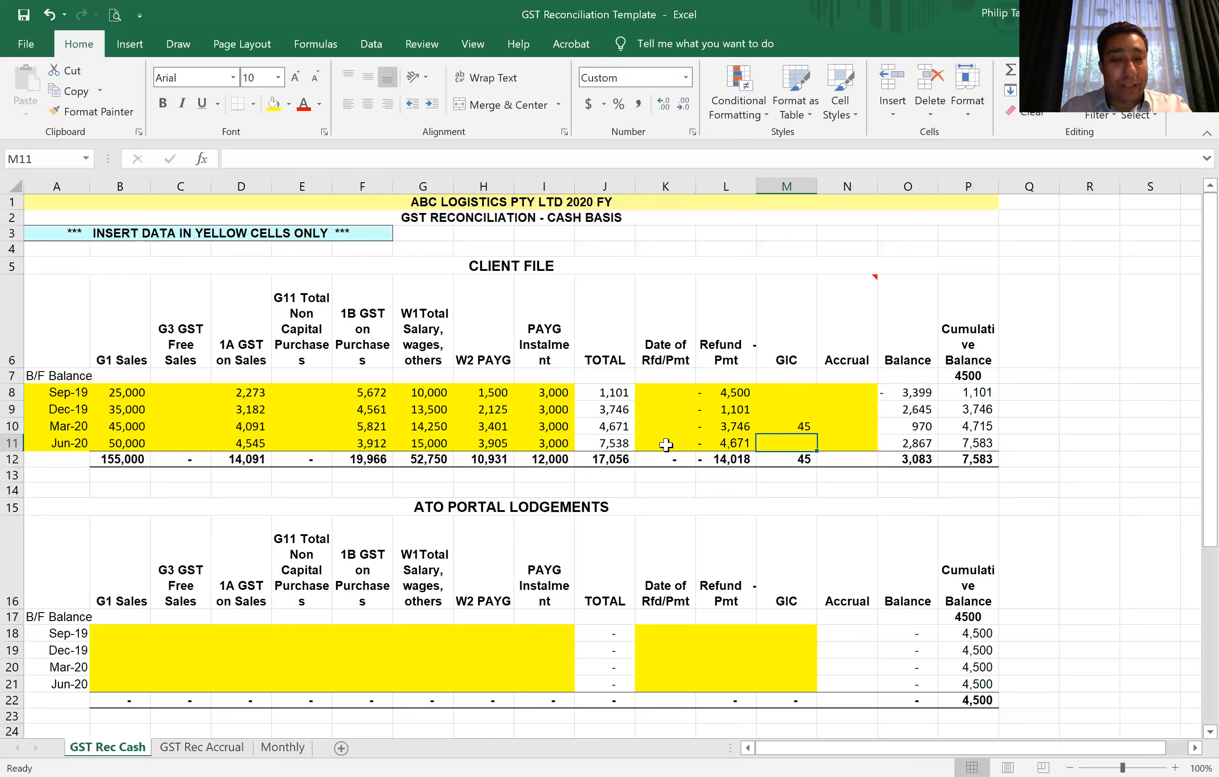
{"action": "type", "text": "78"}
{"action": "key", "text": "Up"}
{"action": "key", "text": "Up"}
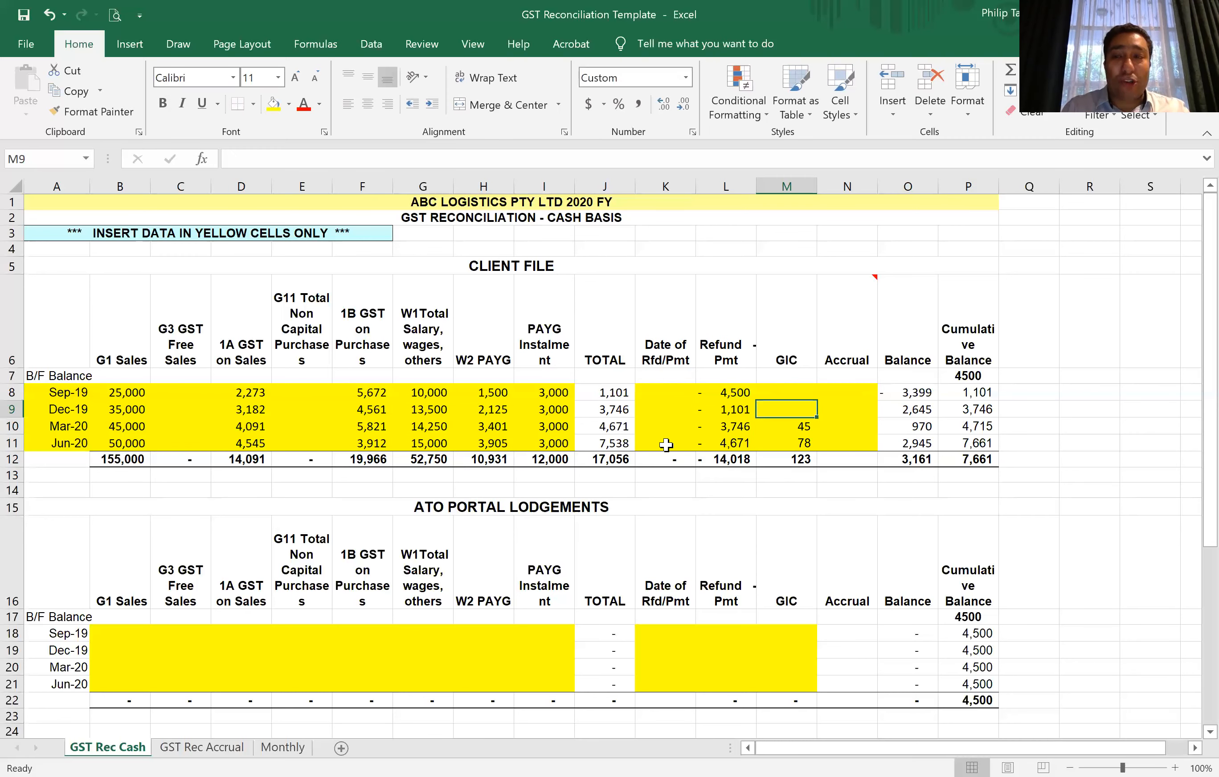
Step: Enter GIC of 45 for Mar-20 and 78 for Jun-20 in the ATO portal lodgements
{"action": "key", "text": "Down"}
{"action": "key", "text": "Down"}
{"action": "key", "text": "Down"}
{"action": "key", "text": "Down"}
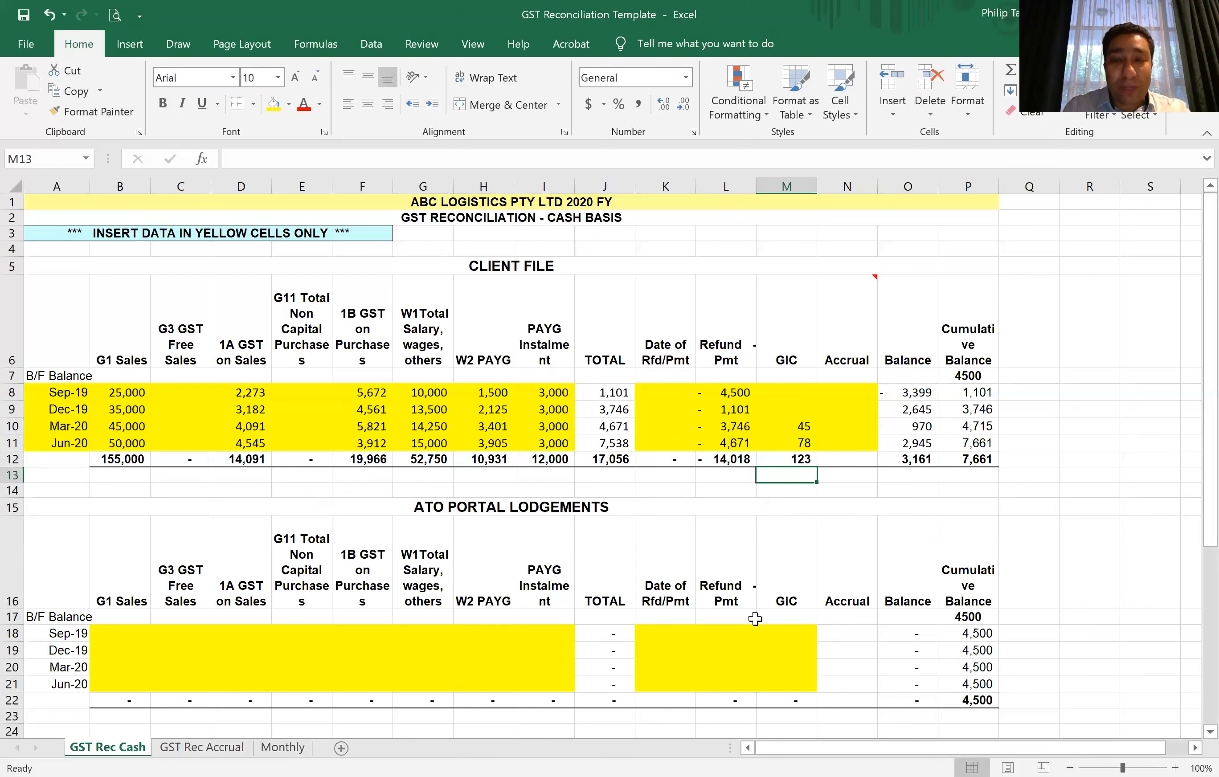
{"action": "key", "text": "Down"}
{"action": "left_click", "coordinate": [781, 664]}
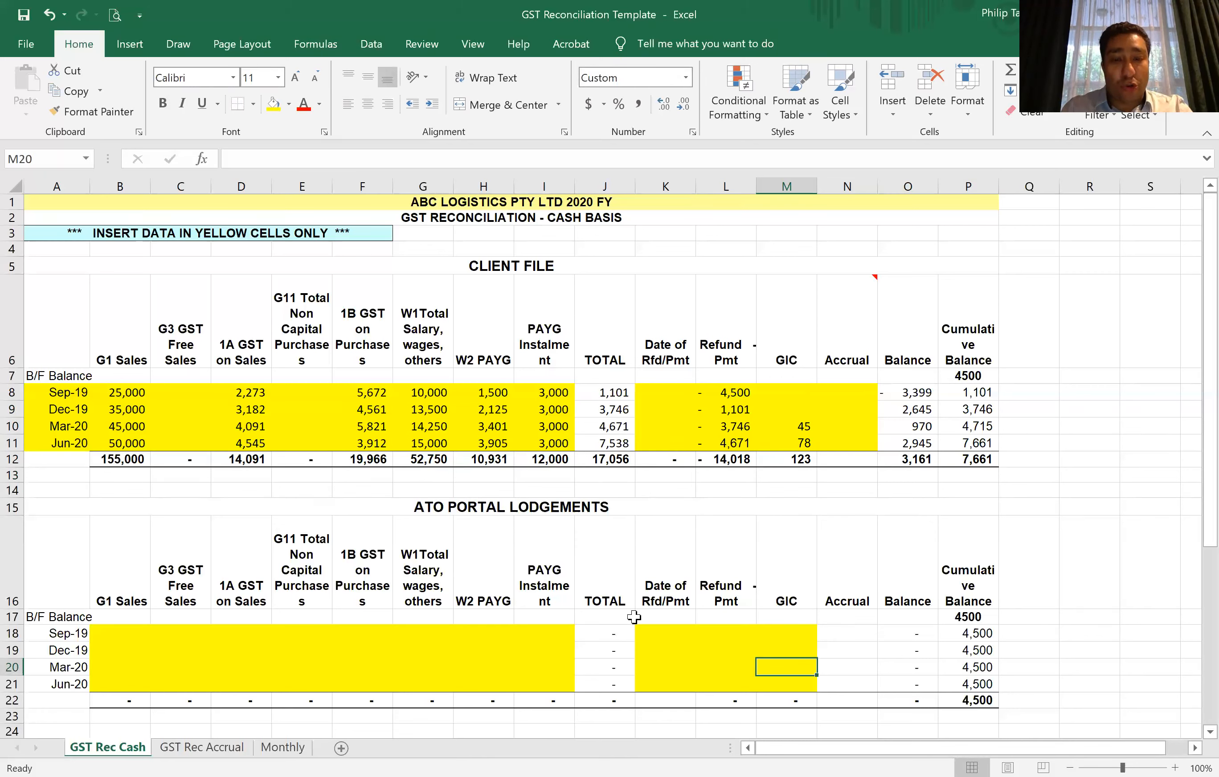
{"action": "type", "text": "45"}
{"action": "key", "text": "Return"}
{"action": "type", "text": "78"}
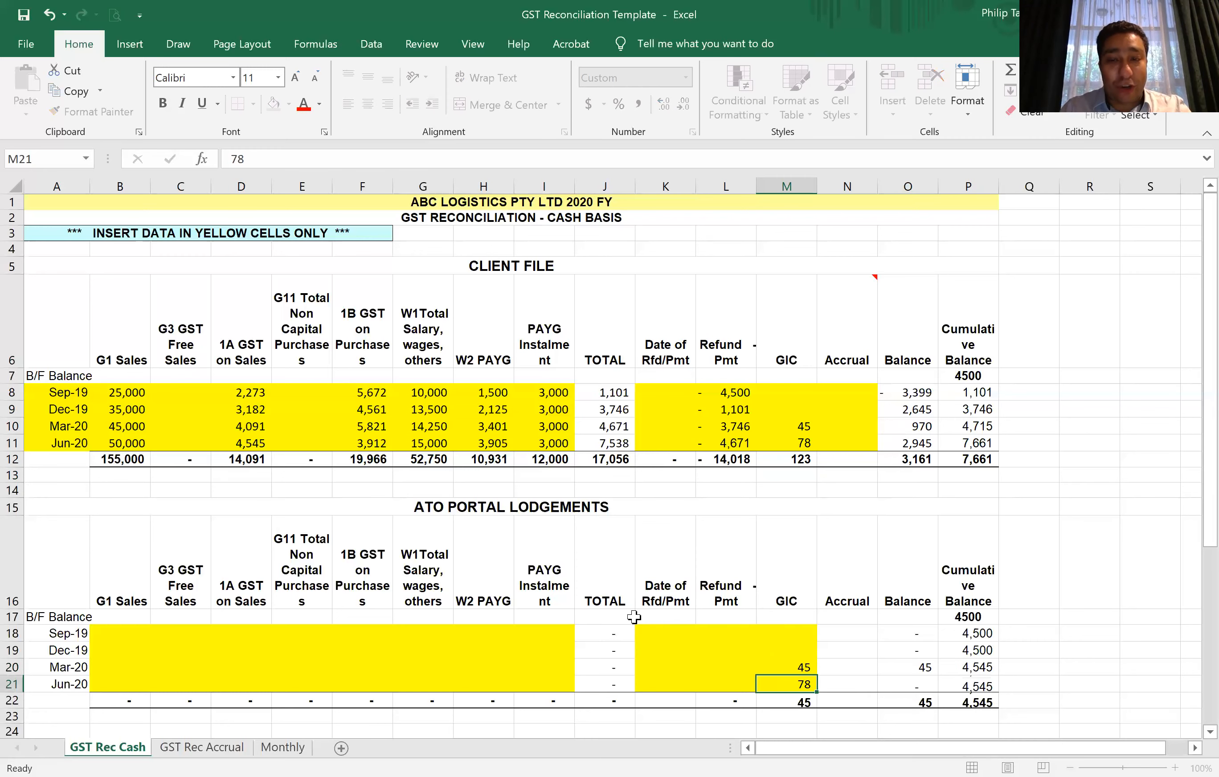
{"action": "key", "text": "Left"}
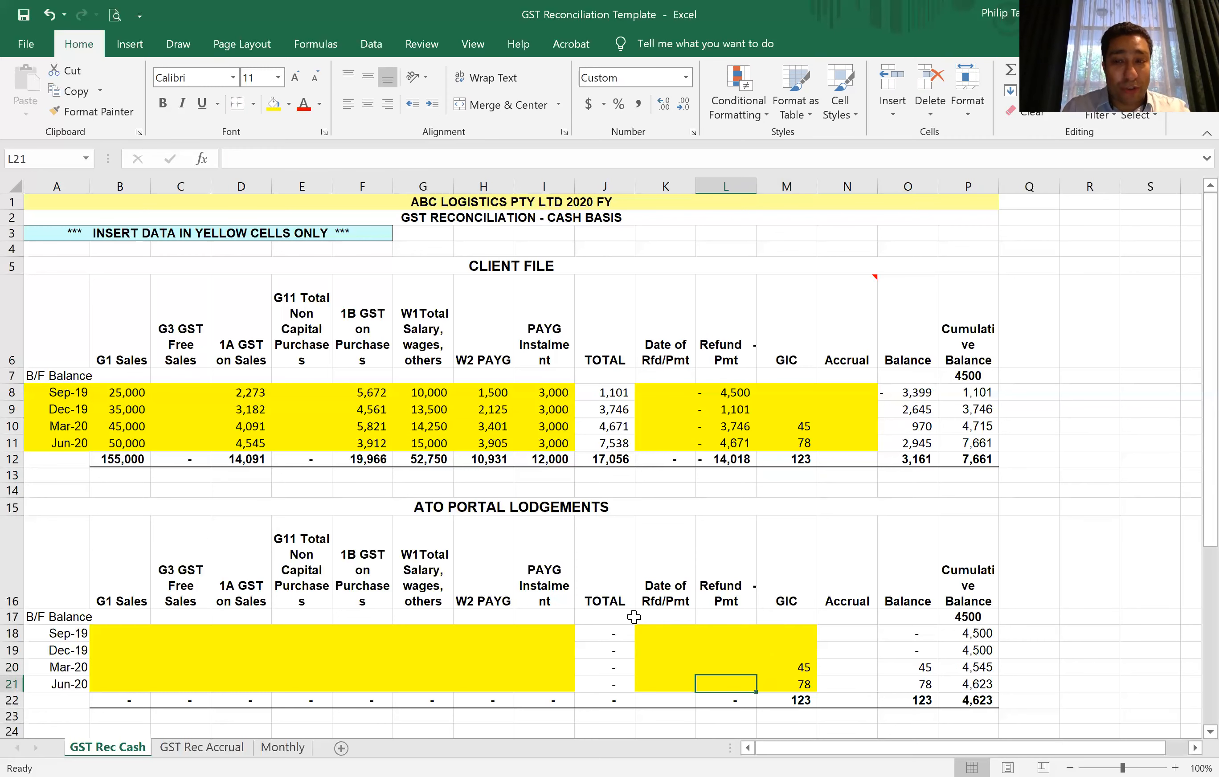
Step: Enter -4500 as the Sep-19 refund/payment amount in the ATO portal lodgements
{"action": "left_click", "coordinate": [729, 635]}
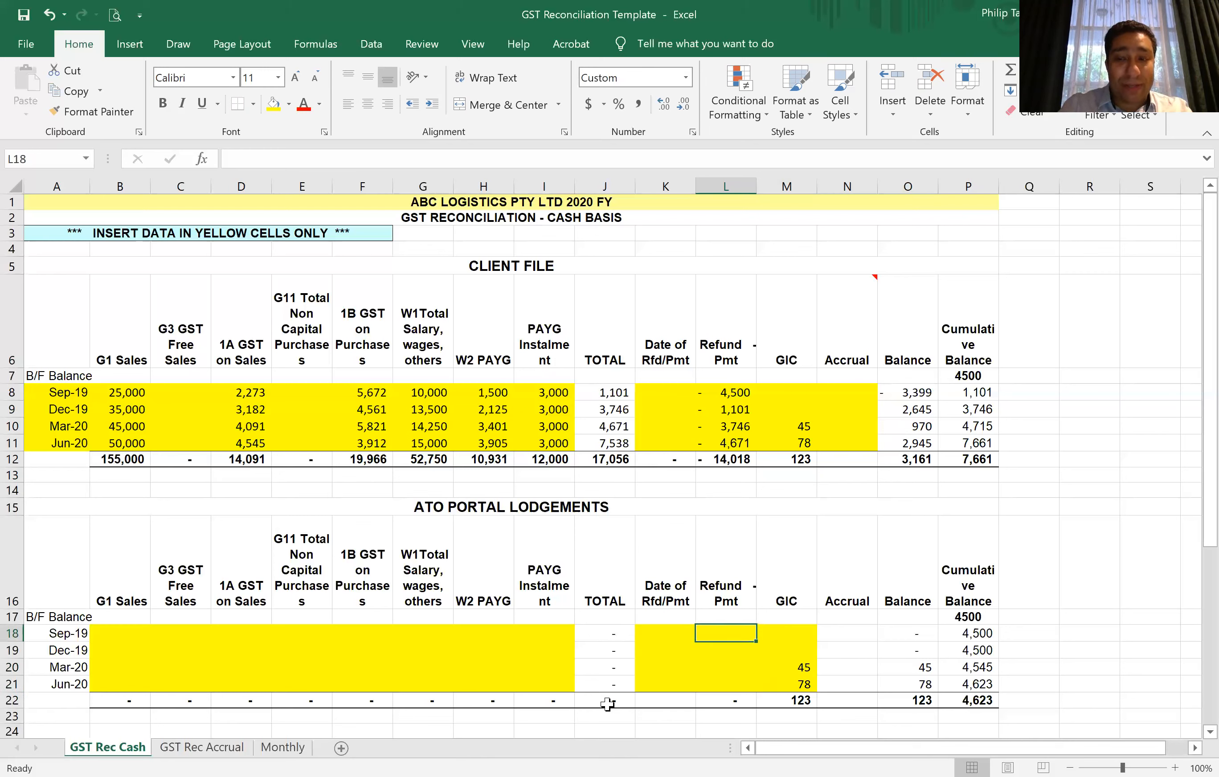
{"action": "type", "text": "4500"}
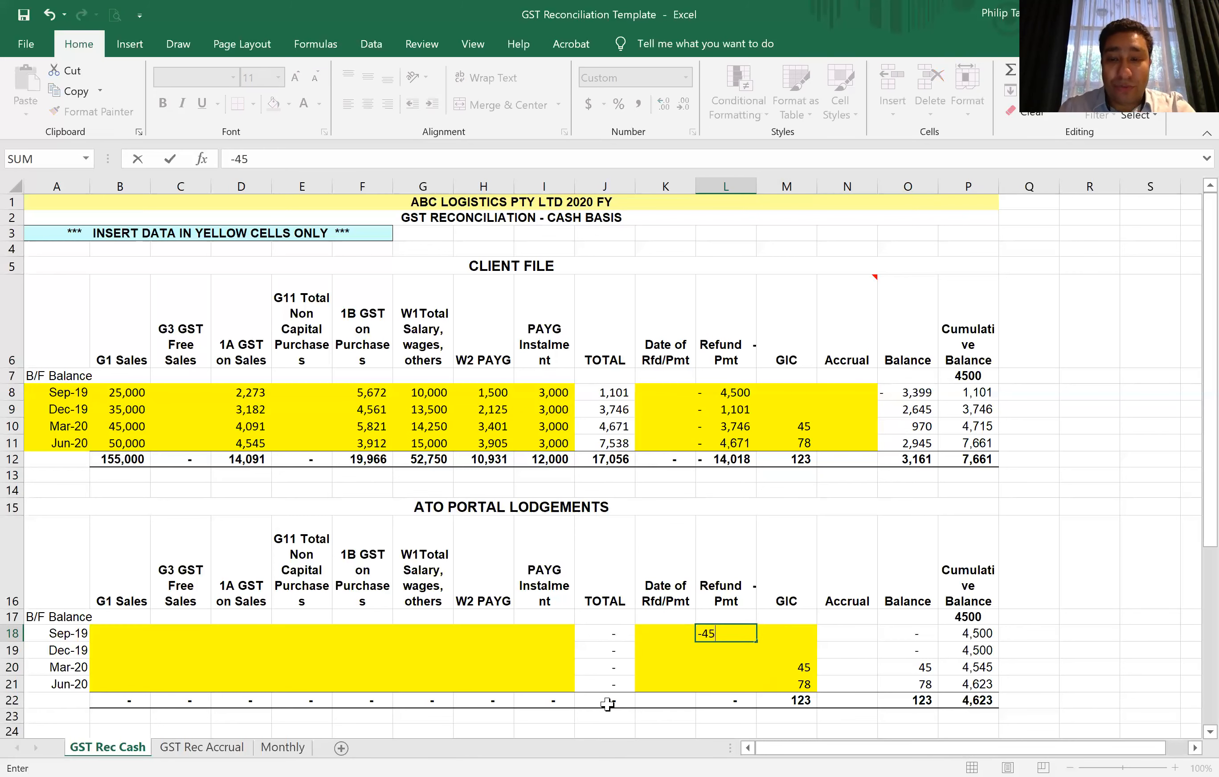
{"action": "key", "text": "Return"}
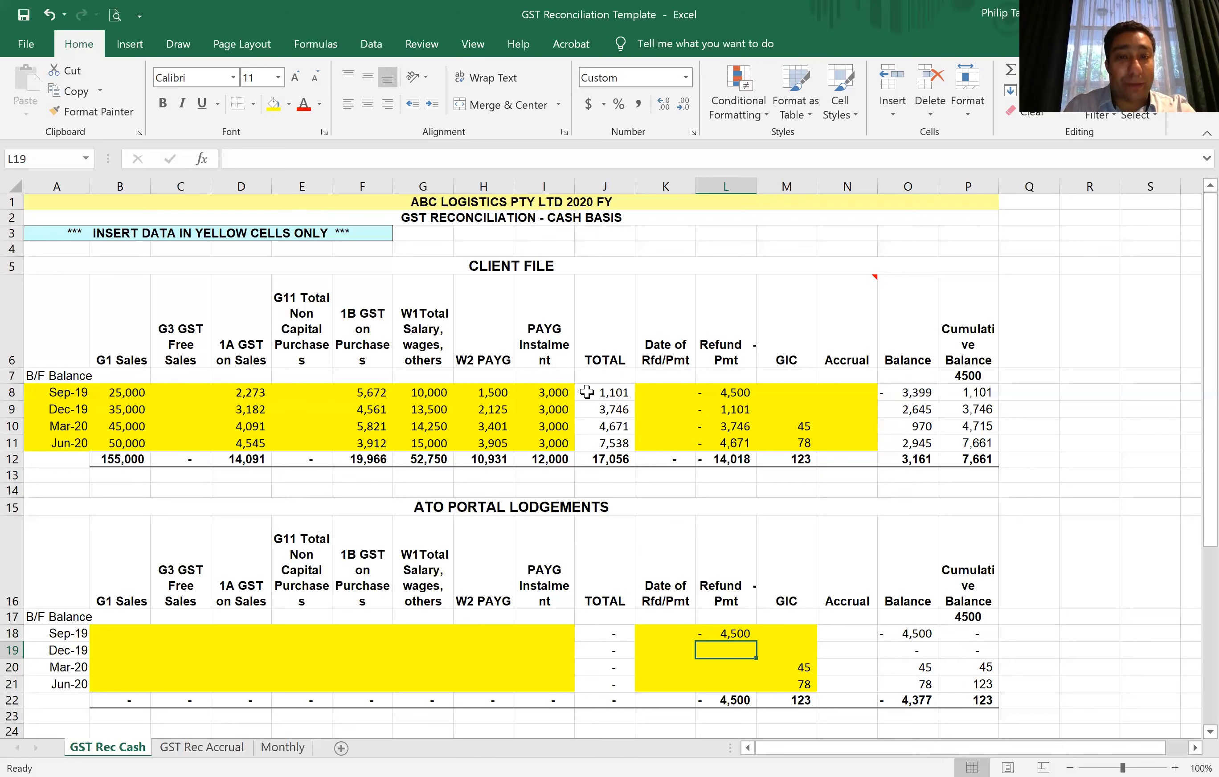
Step: Calculate client file sales net of GST in C14 with the formula =B12-D12
{"action": "left_click", "coordinate": [180, 491]}
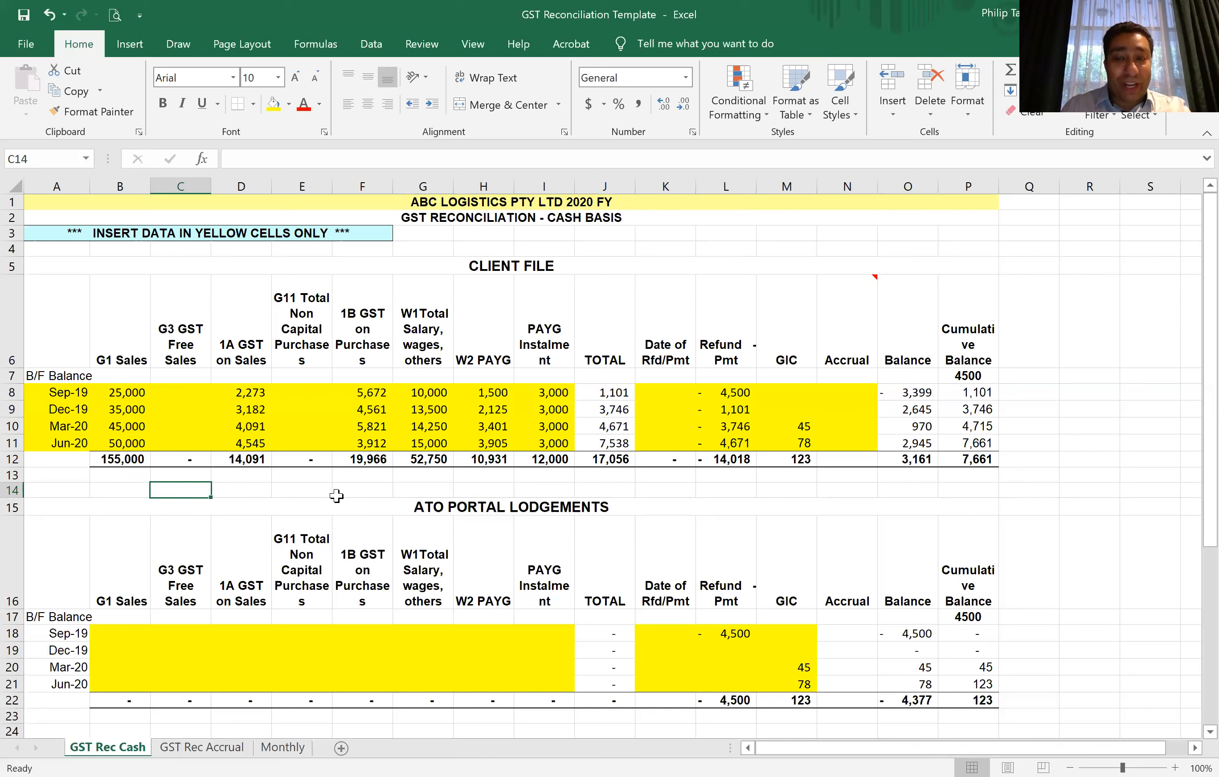
{"action": "type", "text": "="}
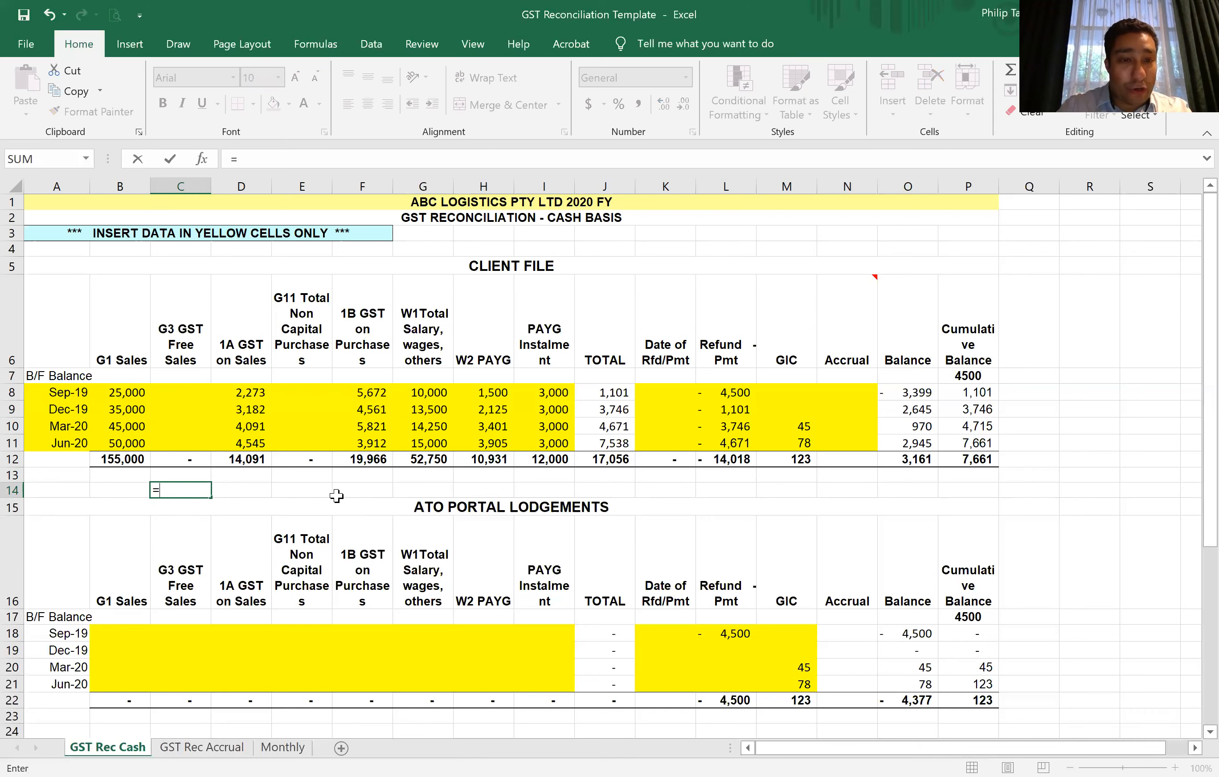
{"action": "left_click", "coordinate": [112, 462]}
{"action": "type", "text": "-"}
{"action": "left_click", "coordinate": [249, 459]}
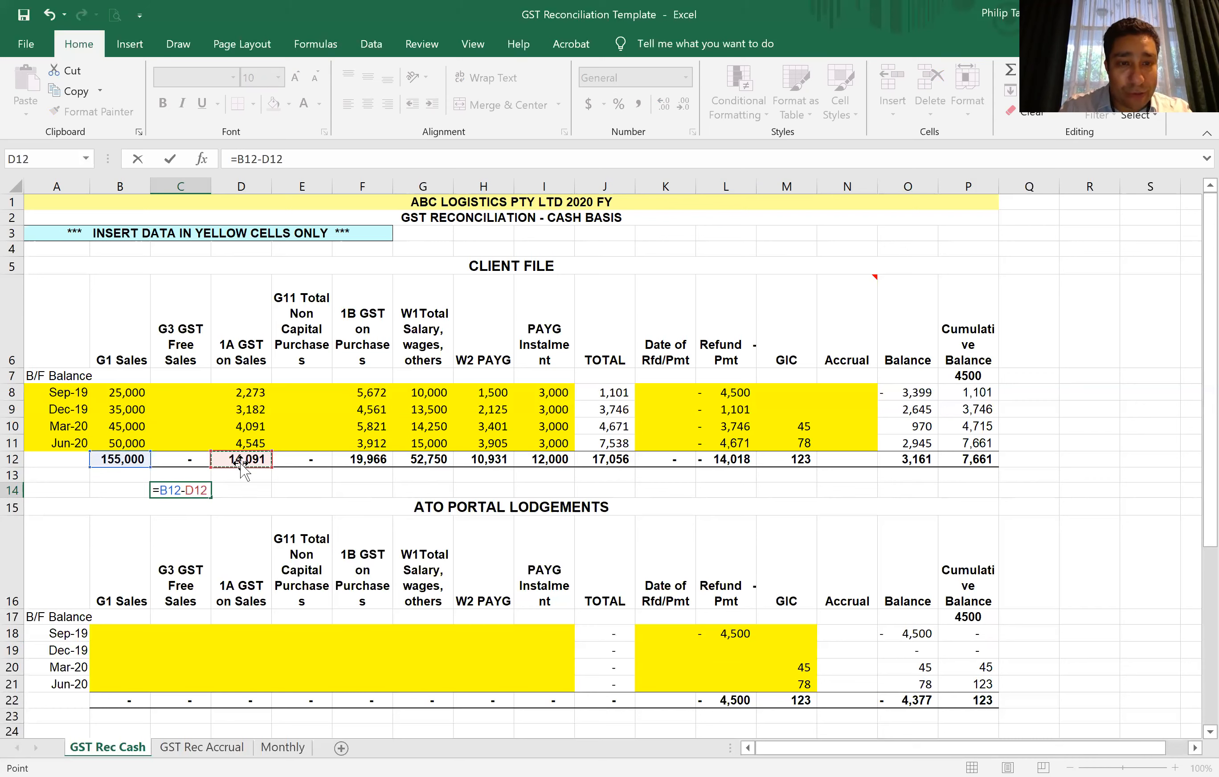
{"action": "key", "text": "Return"}
{"action": "left_click", "coordinate": [283, 491]}
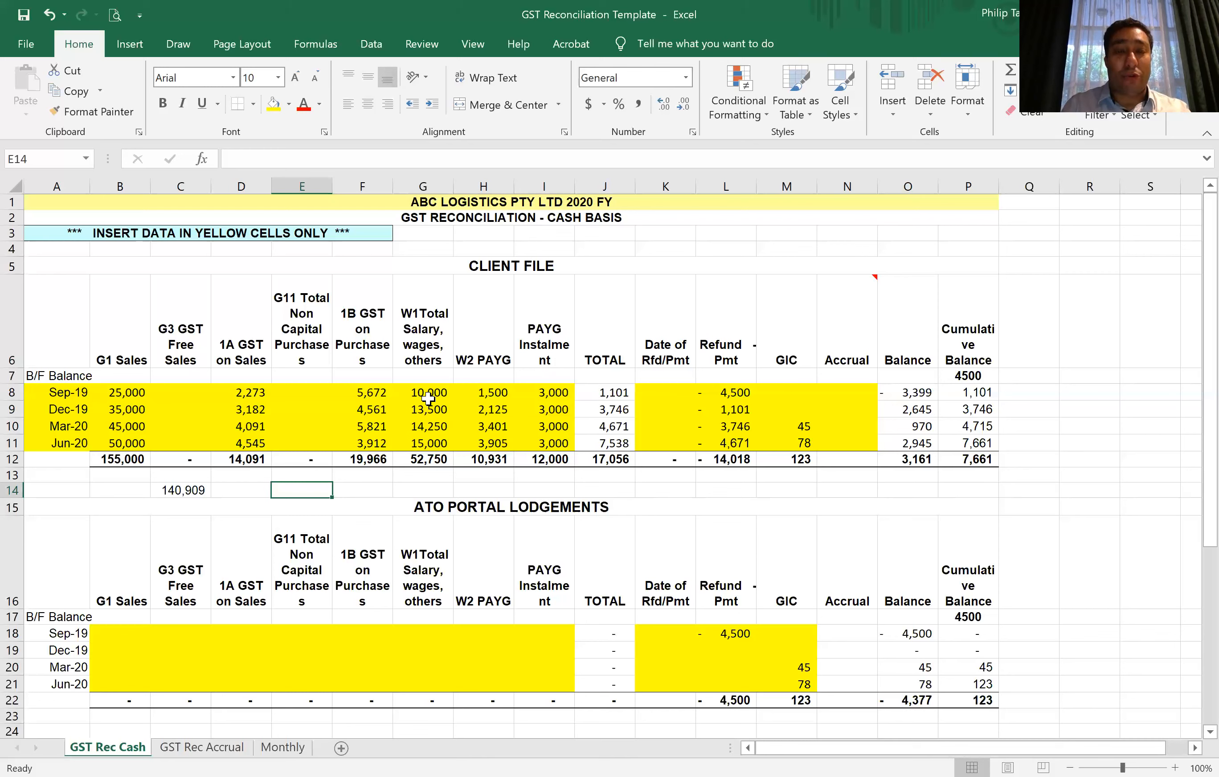
{"action": "left_click", "coordinate": [484, 337]}
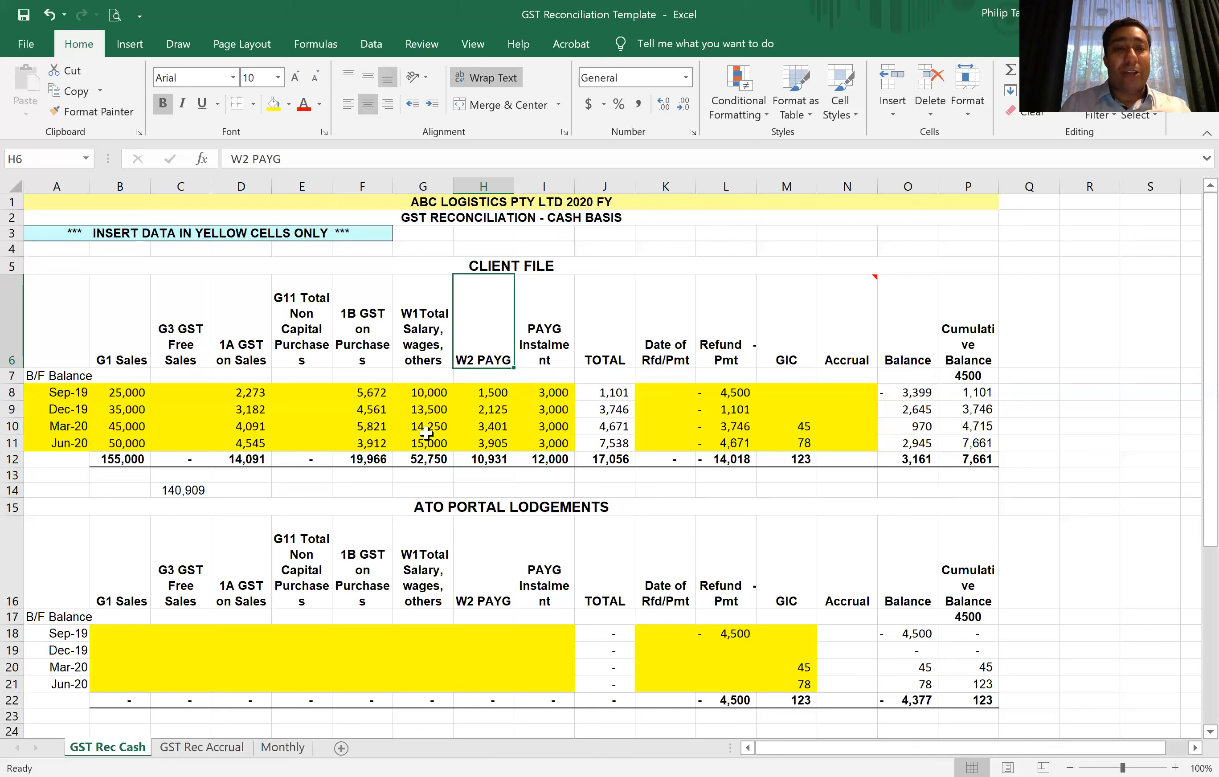
{"action": "left_click", "coordinate": [419, 477]}
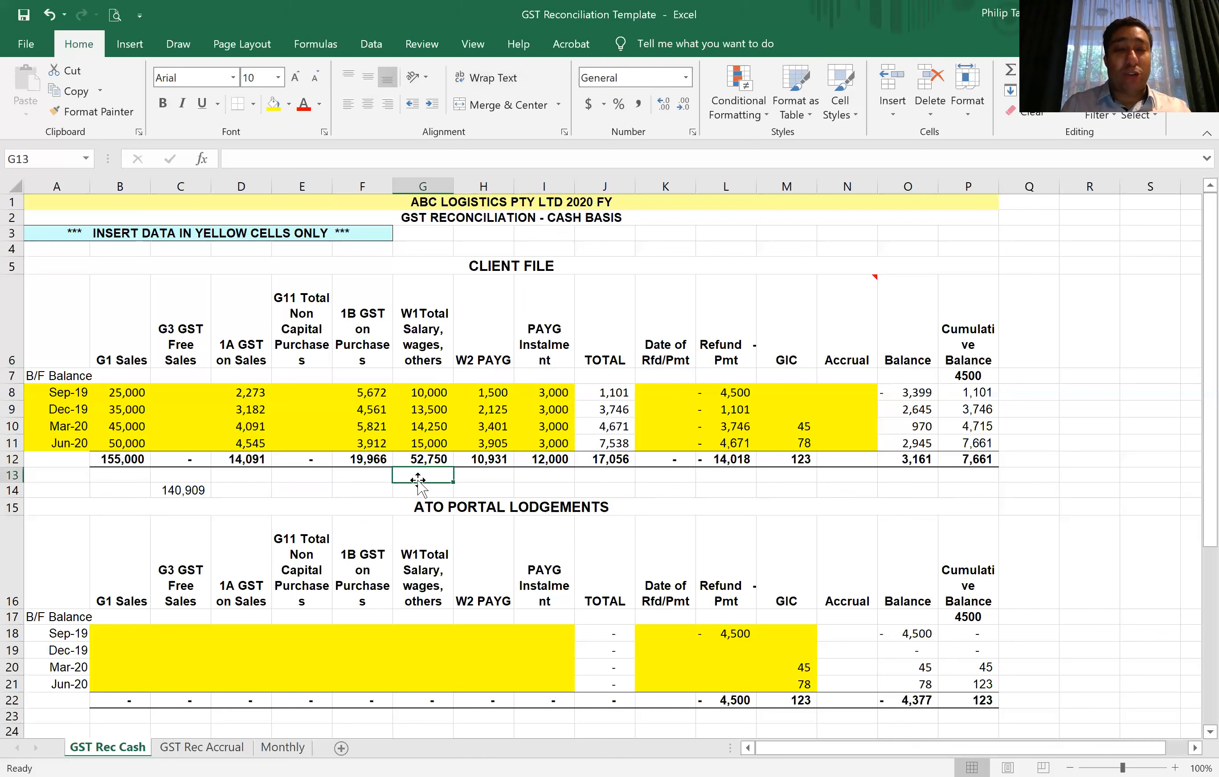
{"action": "left_click", "coordinate": [420, 489]}
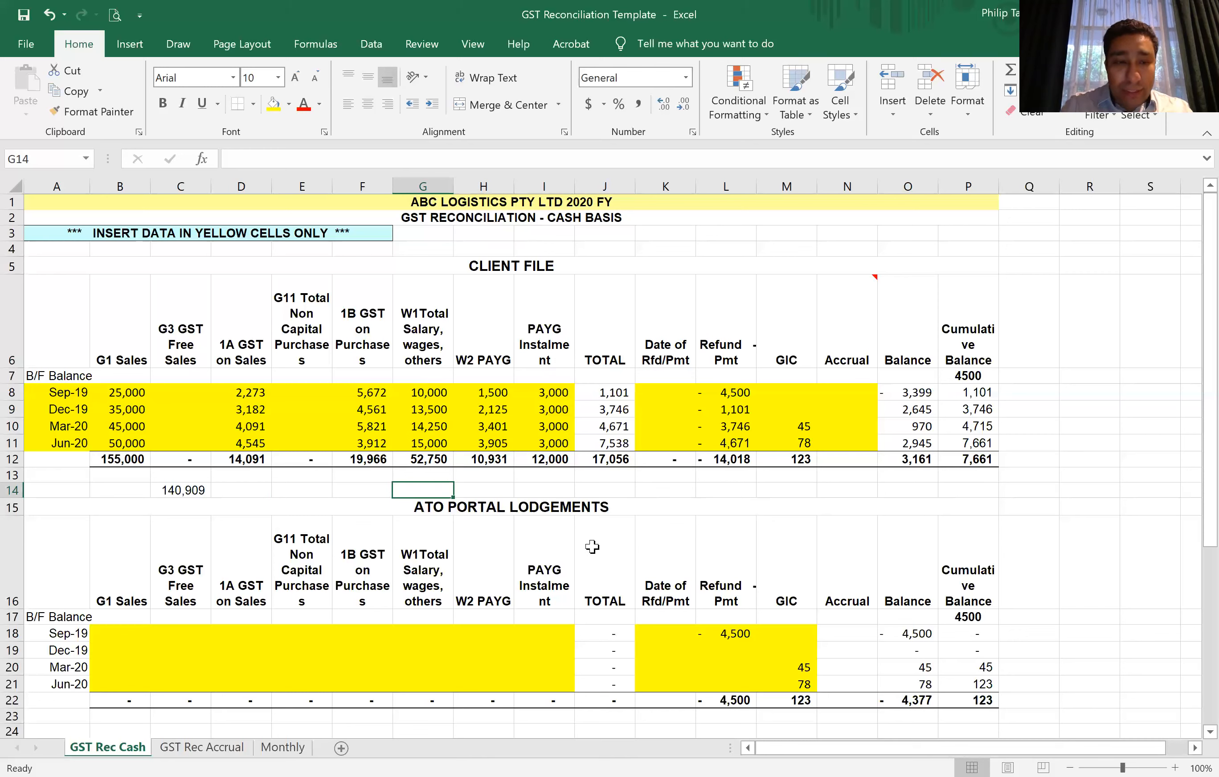
{"action": "left_click", "coordinate": [117, 630]}
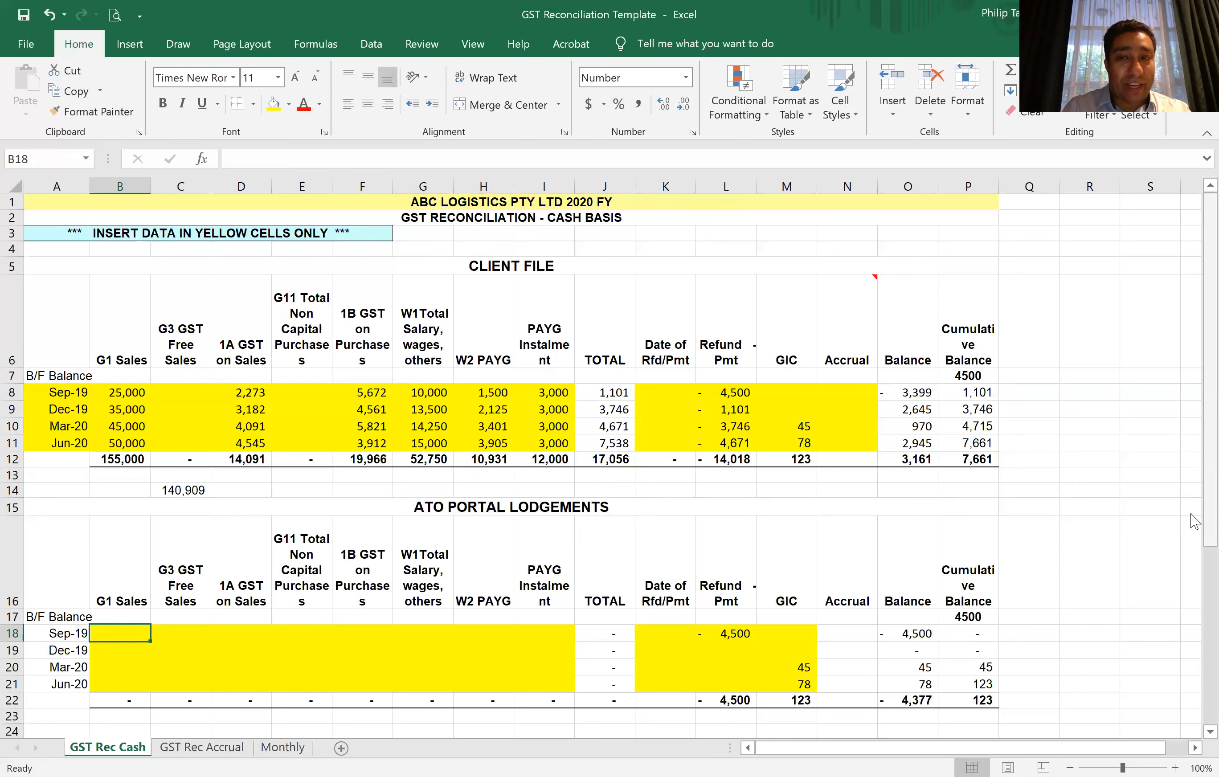
{"action": "scroll", "coordinate": [1195, 540], "scroll_direction": "down", "scroll_amount": 2}
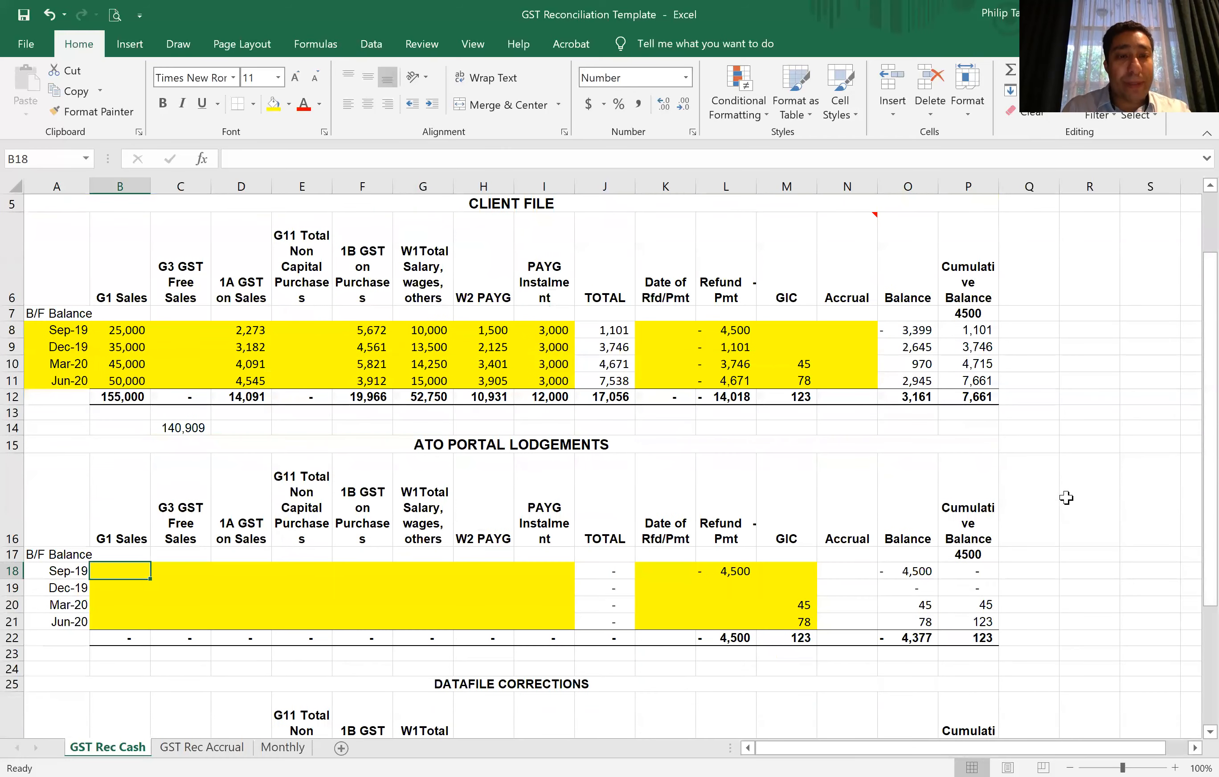
{"action": "type", "text": "25000"}
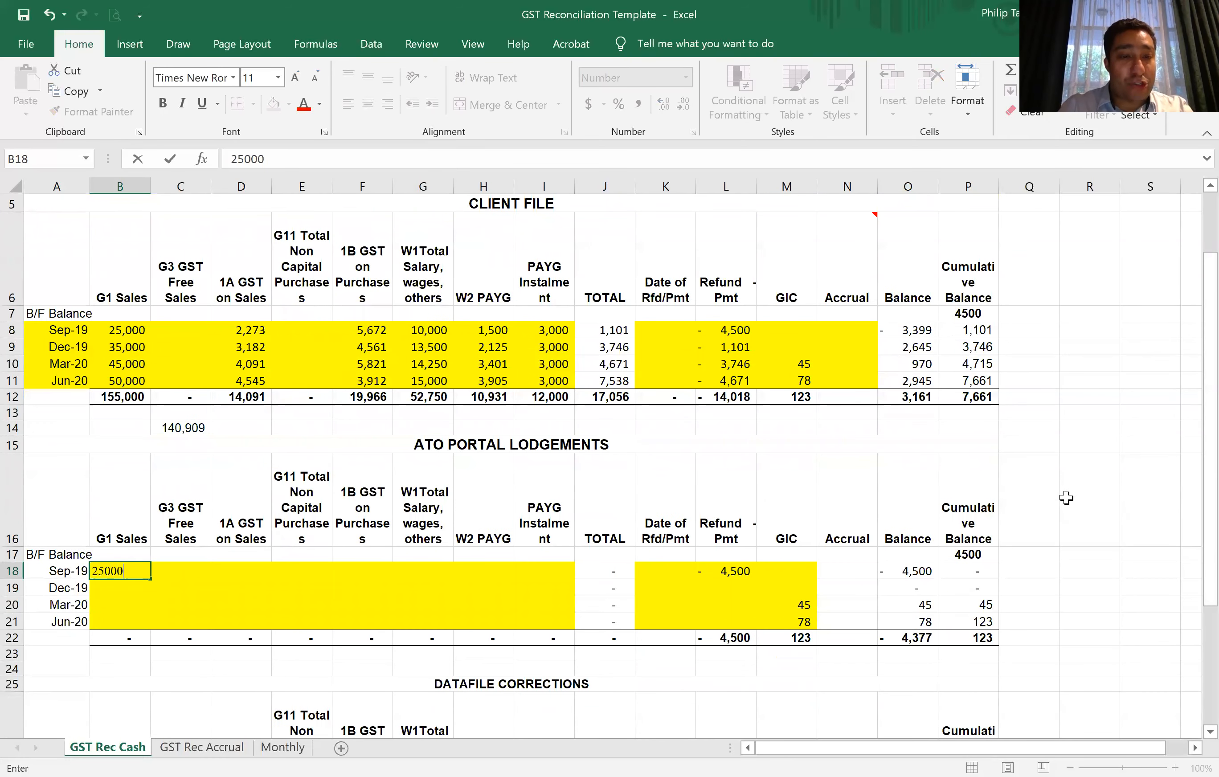
{"action": "key", "text": "Tab"}
{"action": "key", "text": "Left"}
{"action": "key", "text": "Delete"}
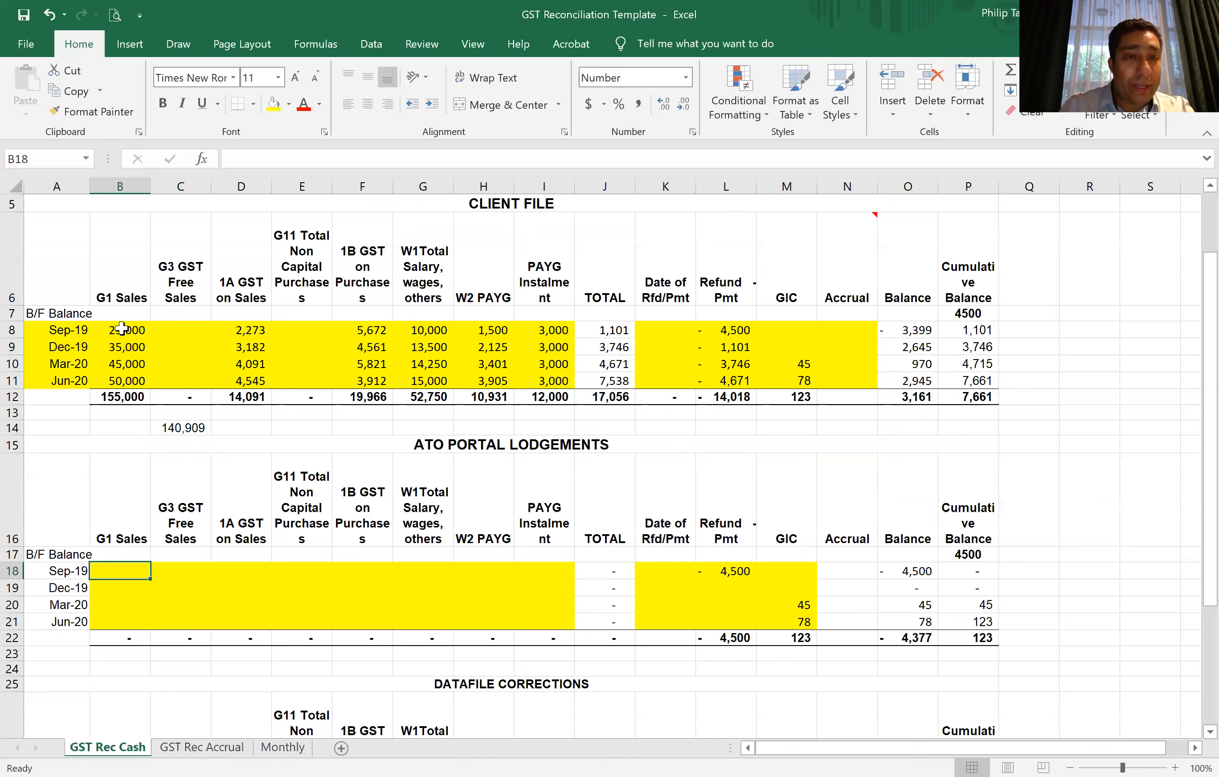
Step: Copy the client file's Sep-19 to Jun-20 figures from G1 Sales through PAYG Instalment into the matching ATO portal lodgement rows
{"action": "left_click_drag", "start_coordinate": [123, 330], "coordinate": [529, 378]}
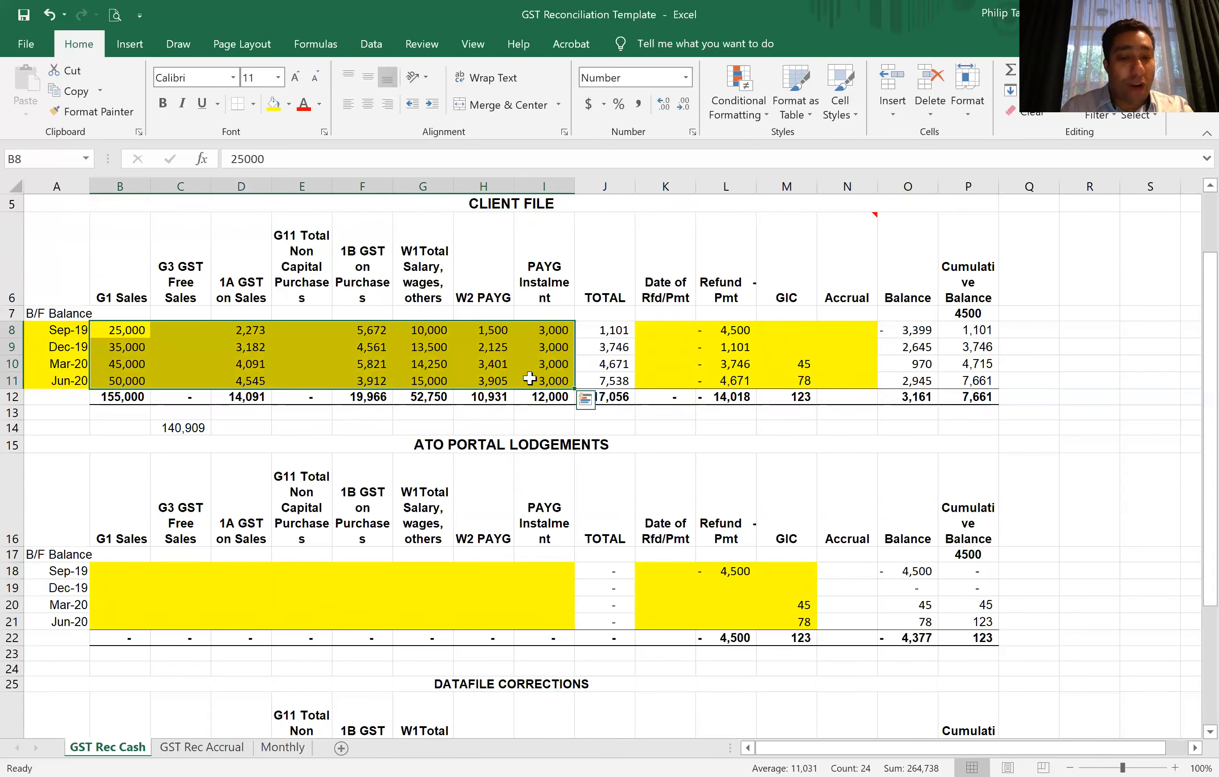
{"action": "key", "text": "ctrl+c"}
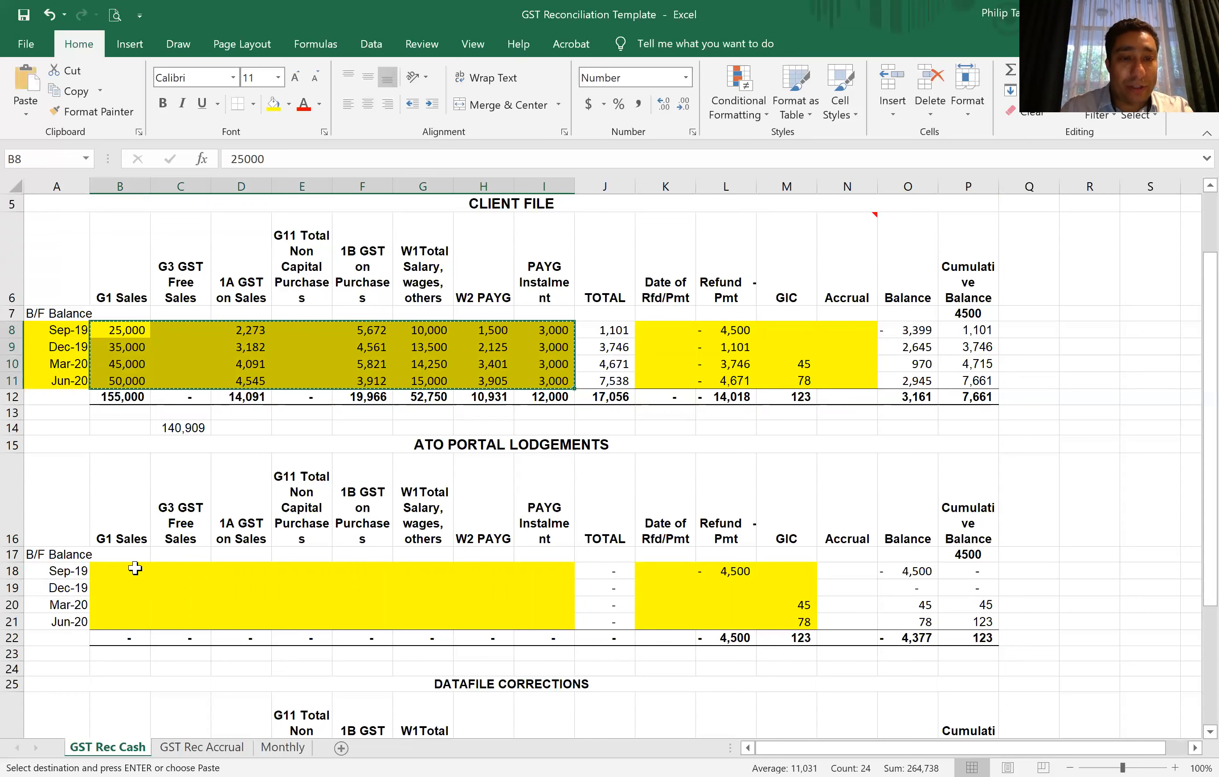
{"action": "left_click", "coordinate": [135, 568]}
{"action": "key", "text": "ctrl+v"}
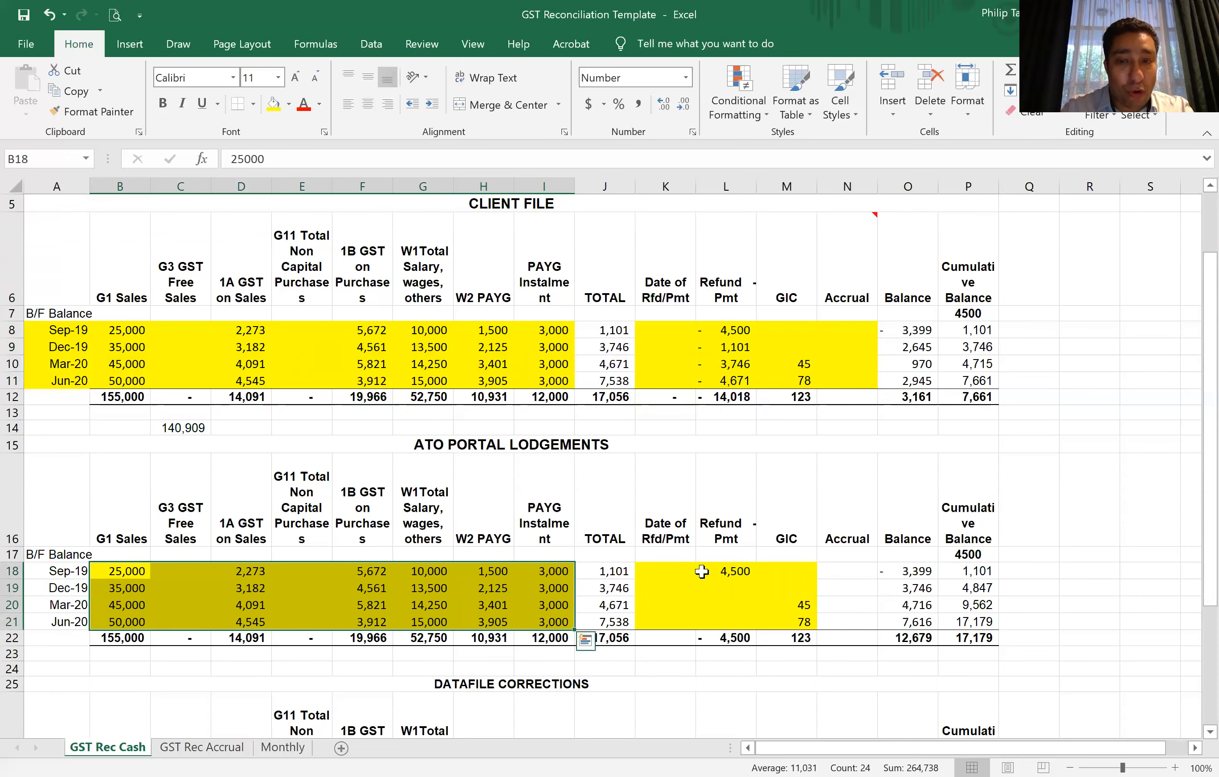
Step: Enter ATO portal refund/payment amounts of -1101 for Dec-19, -3746 for Mar-20 and -4671 for Jun-20
{"action": "left_click", "coordinate": [719, 585]}
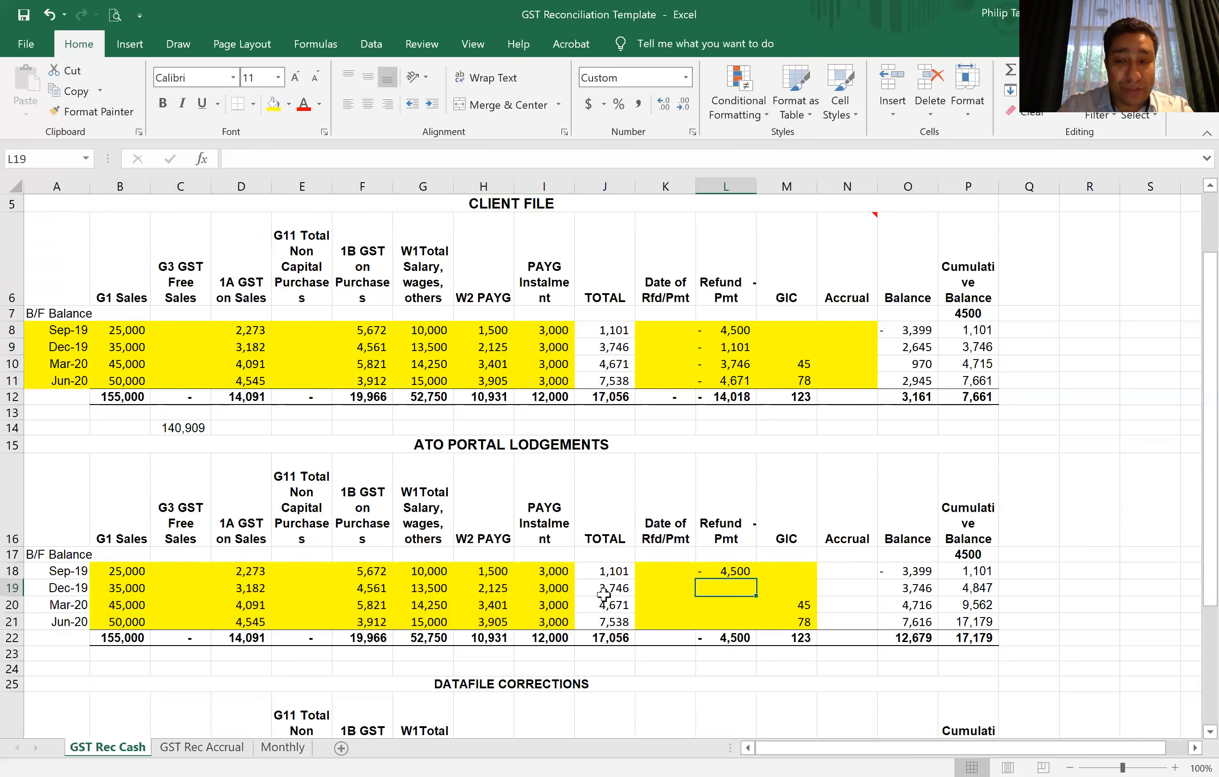
{"action": "type", "text": "- 1"}
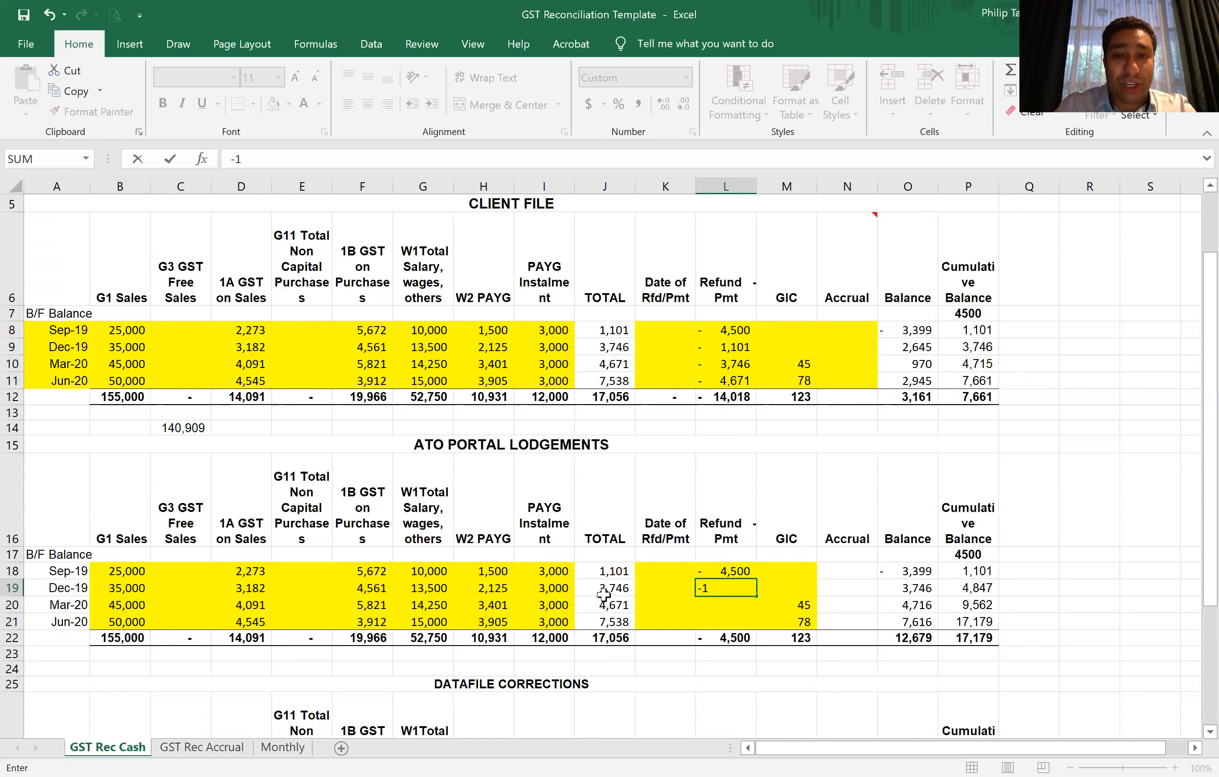
{"action": "type", "text": ",101"}
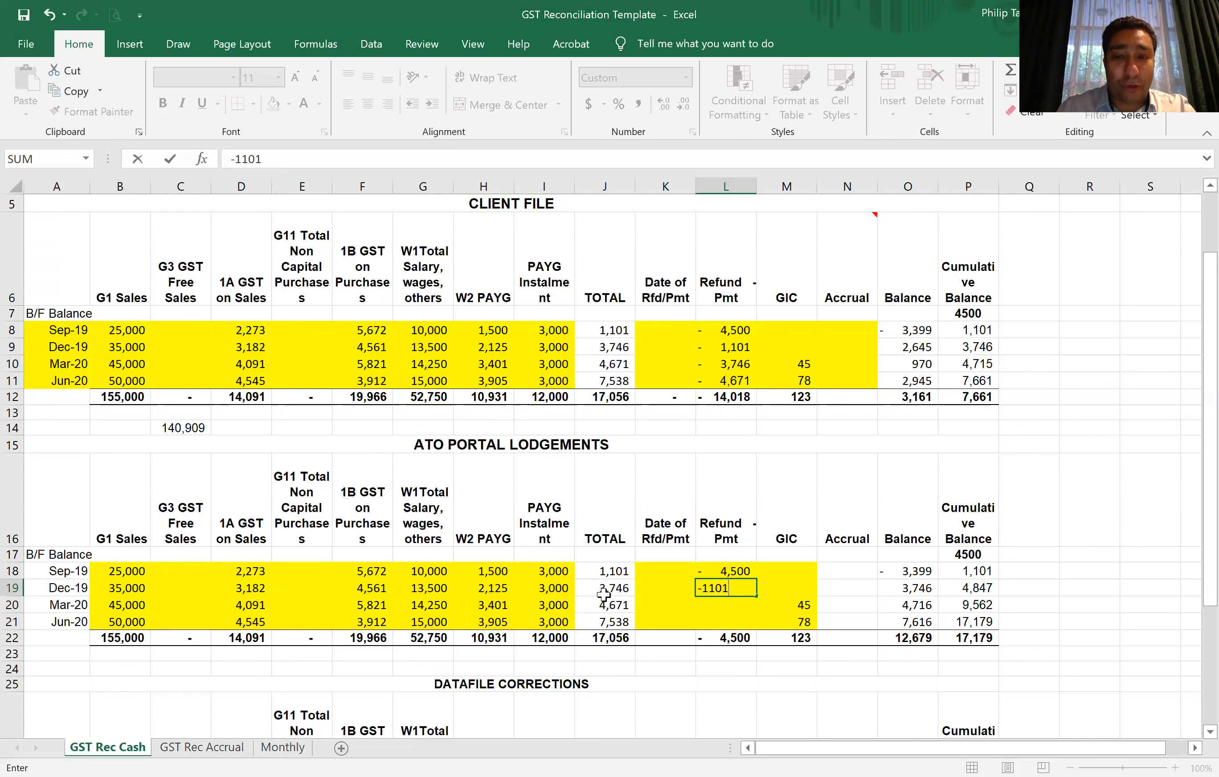
{"action": "key", "text": "Return"}
{"action": "type", "text": "-"}
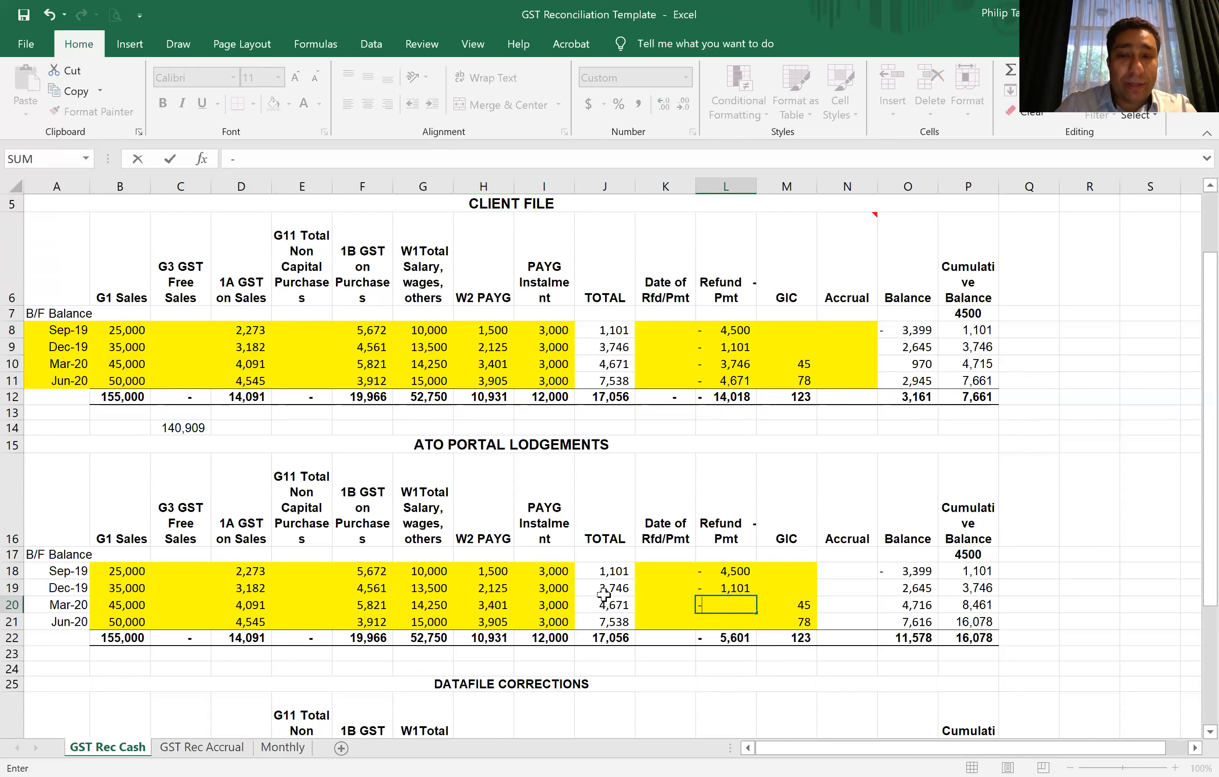
{"action": "type", "text": "3746"}
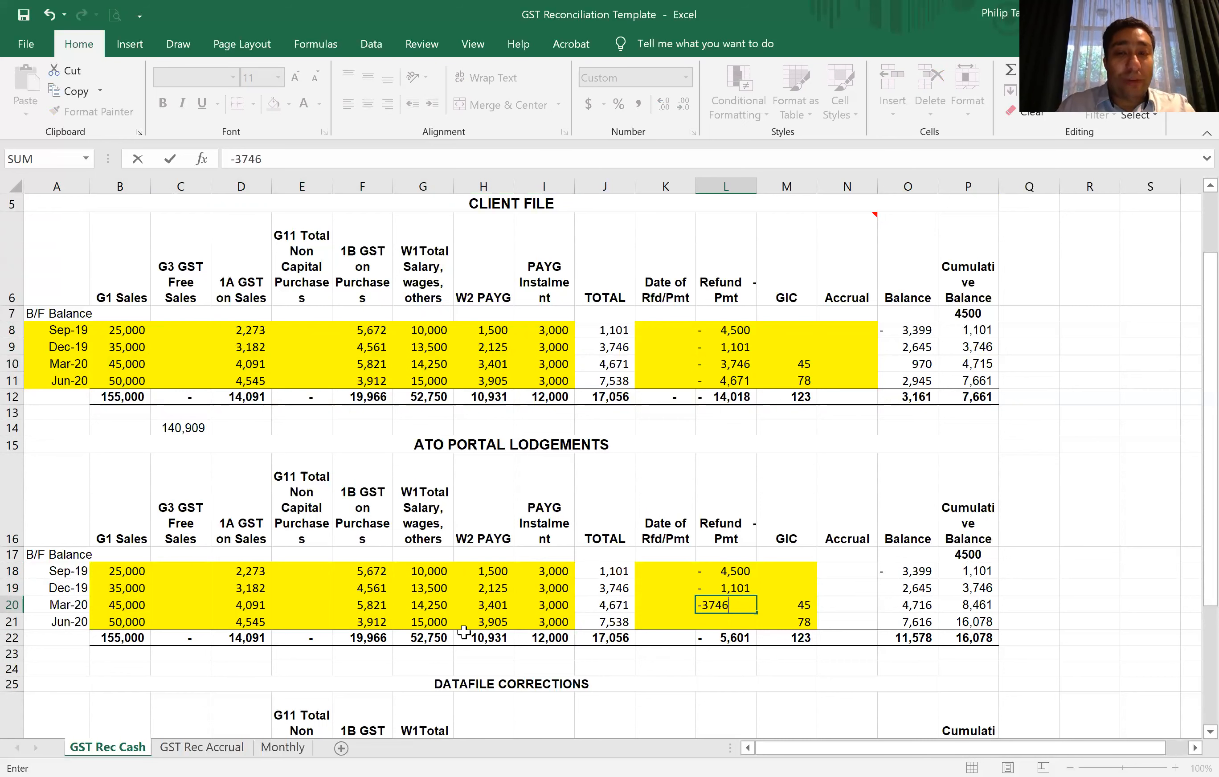
{"action": "key", "text": "Return"}
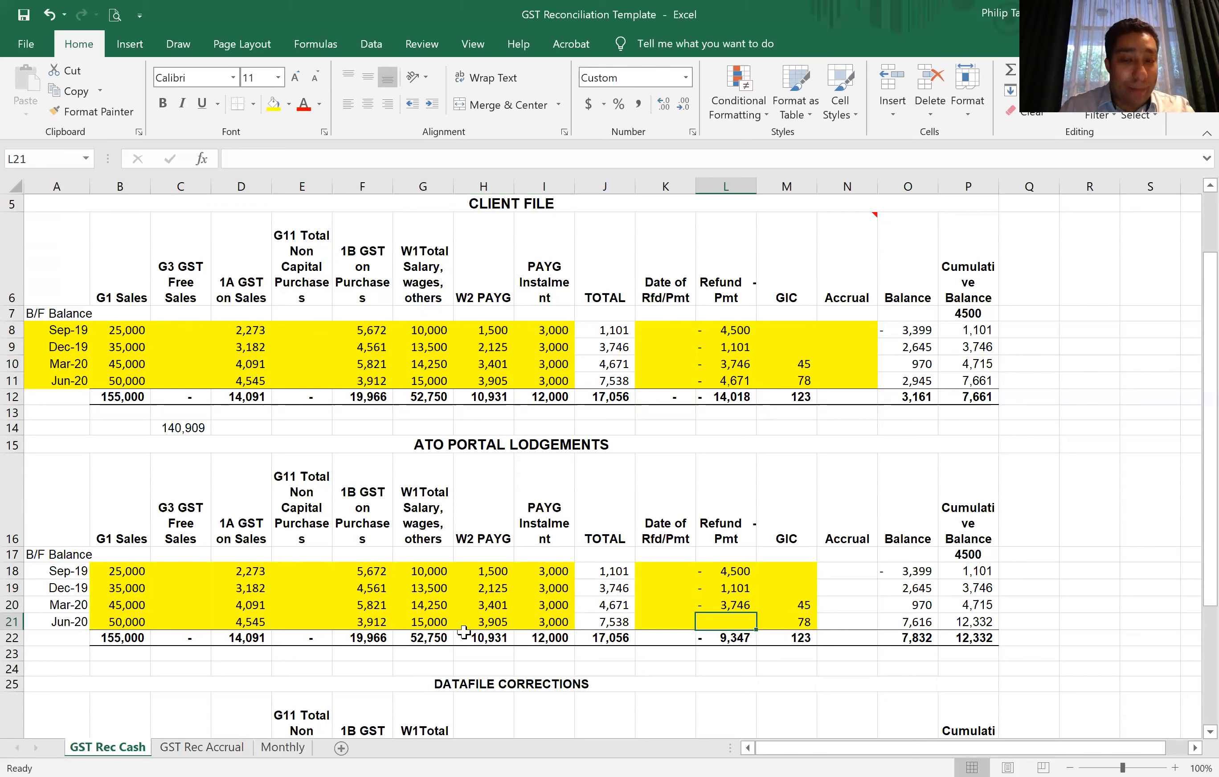
{"action": "type", "text": "- "}
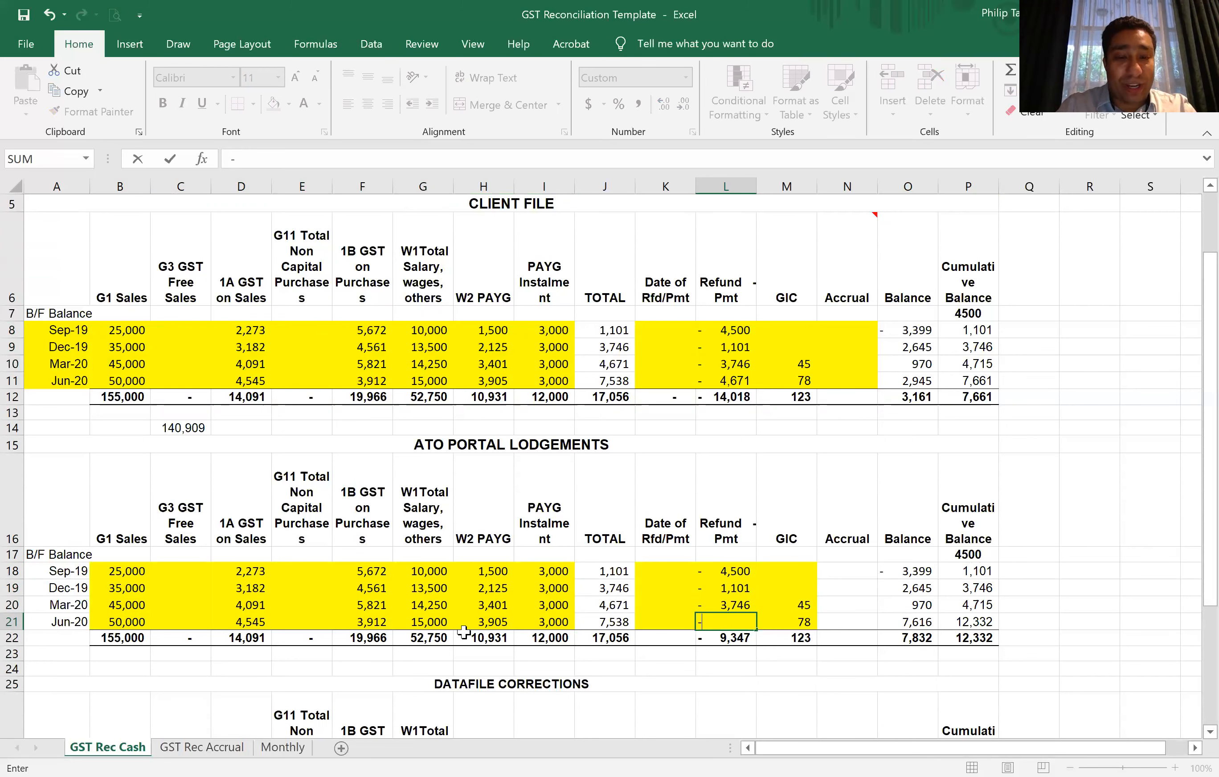
{"action": "type", "text": "4,671"}
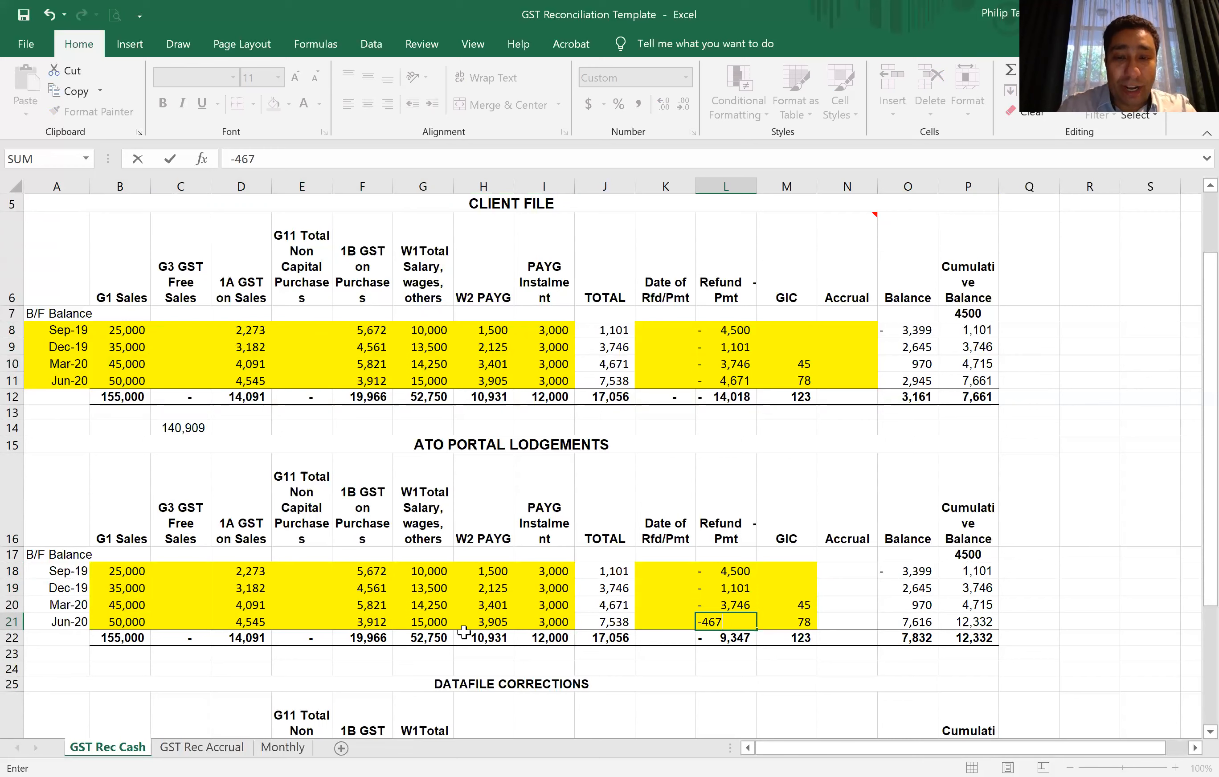
{"action": "key", "text": "Tab"}
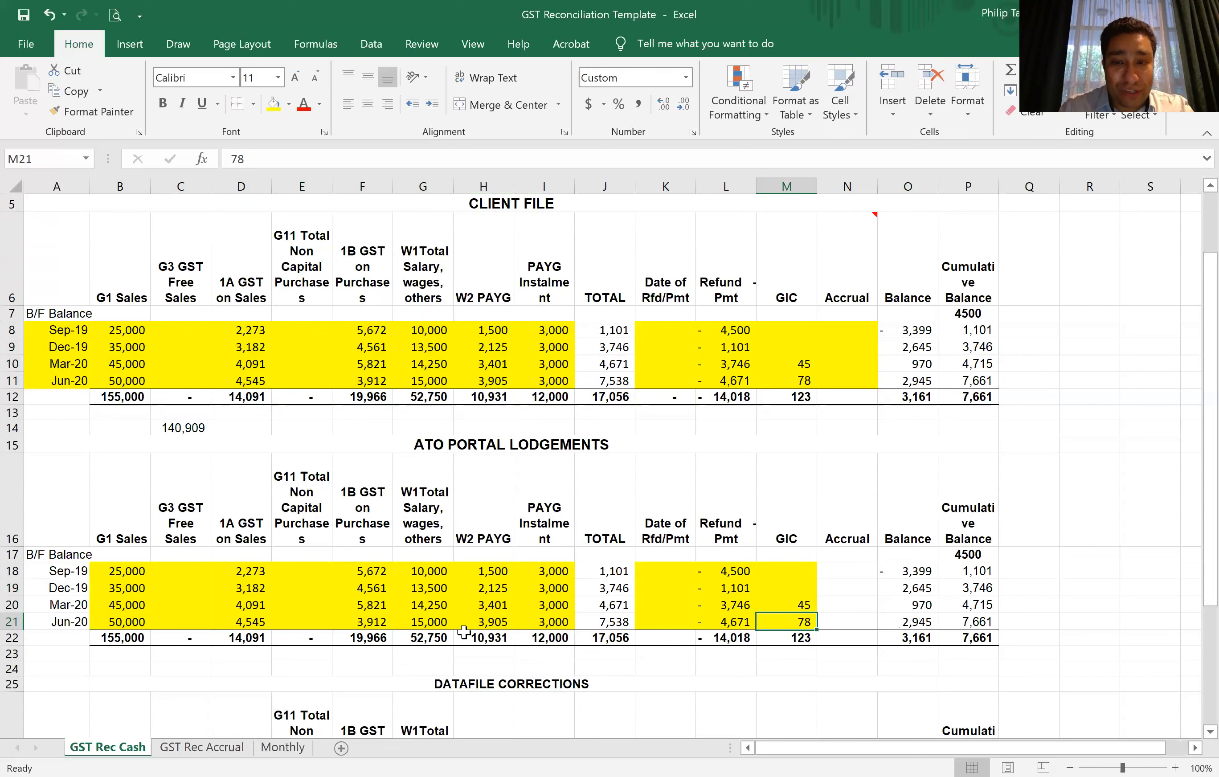
{"action": "key", "text": "Left"}
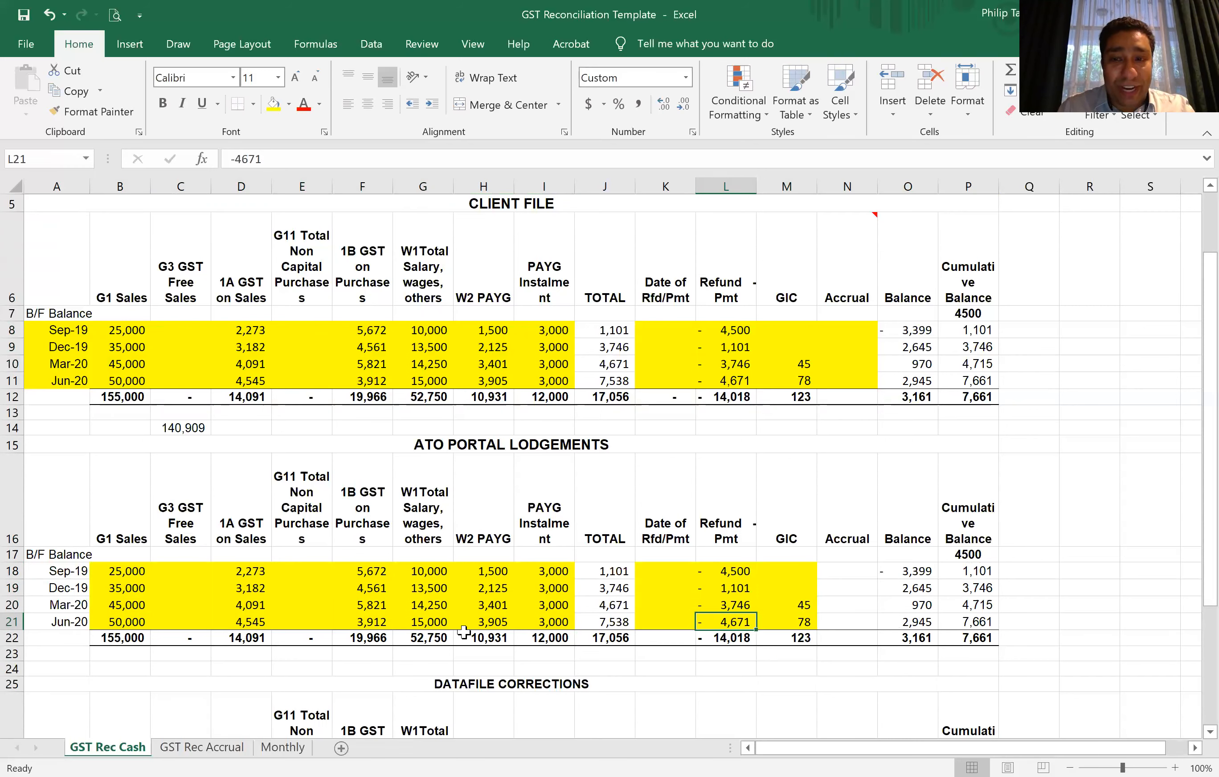
{"action": "key", "text": "Down"}
{"action": "key", "text": "Down"}
{"action": "key", "text": "Down"}
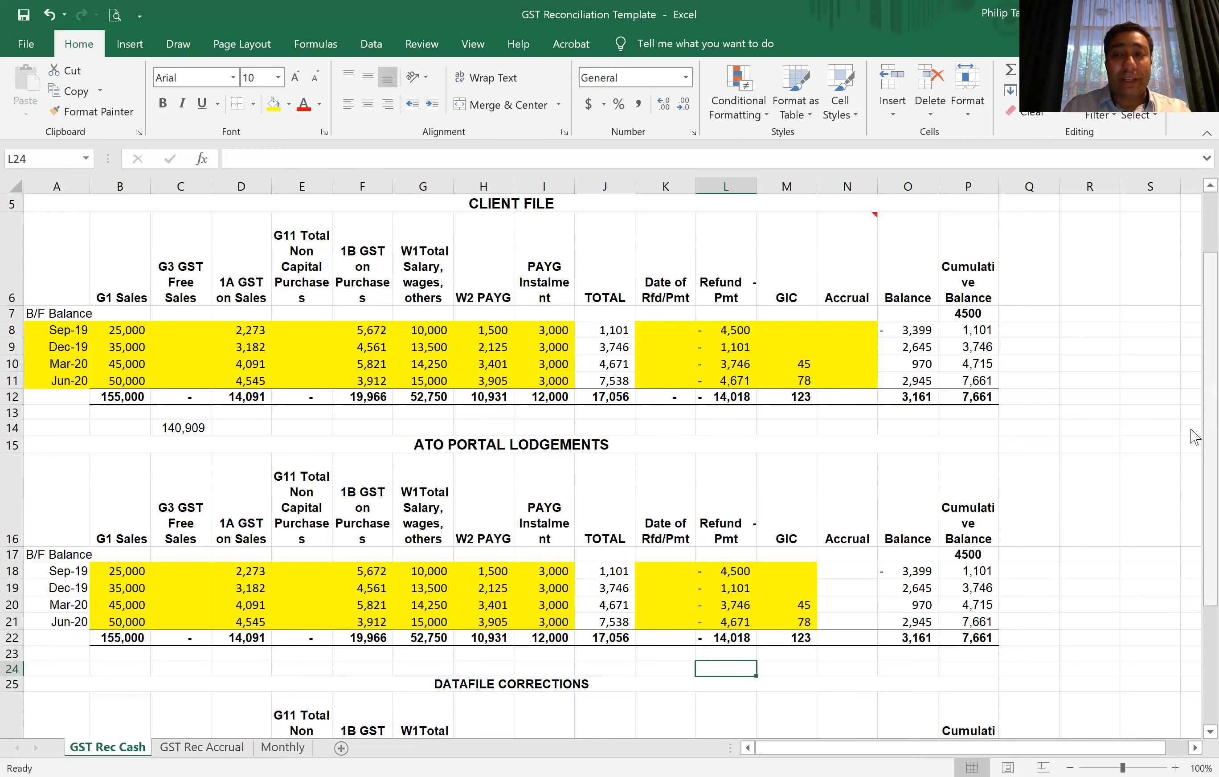
Step: Compare the client file with the ATO portal lodgements and examine the datafile corrections section
{"action": "left_click_drag", "start_coordinate": [1206, 429], "coordinate": [1206, 417]}
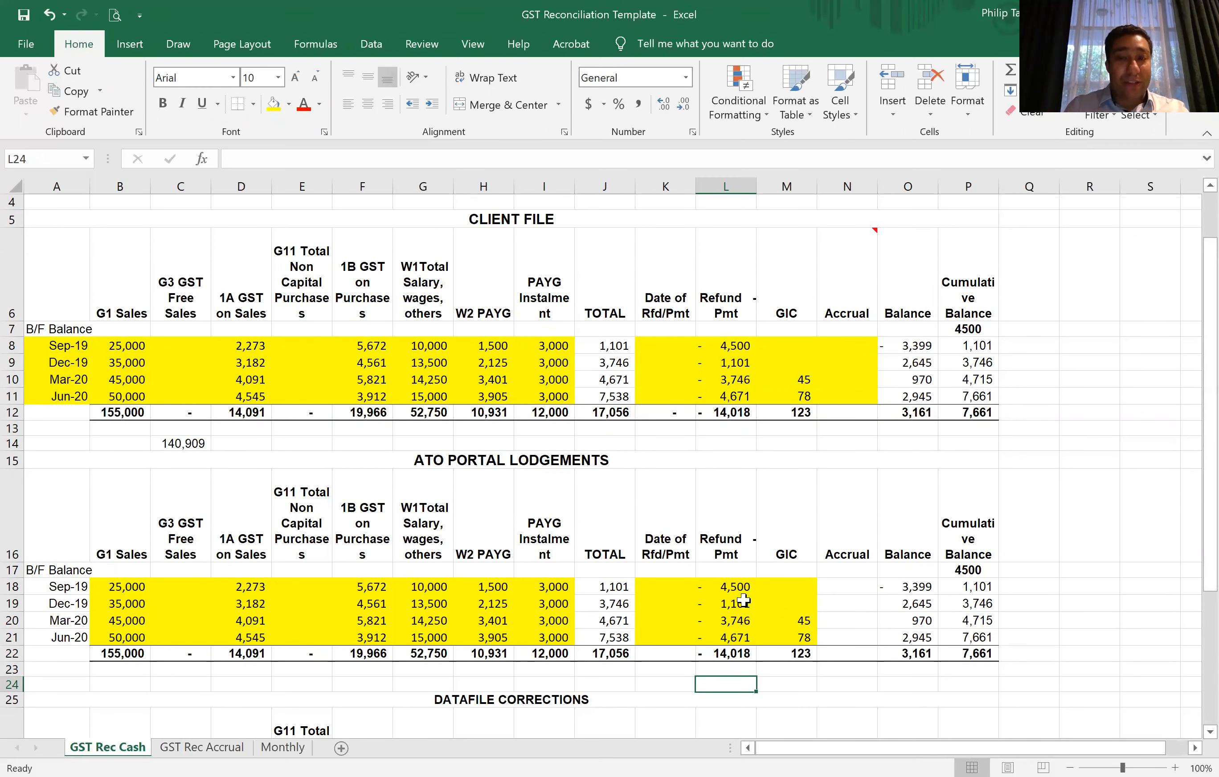
{"action": "left_click", "coordinate": [778, 441]}
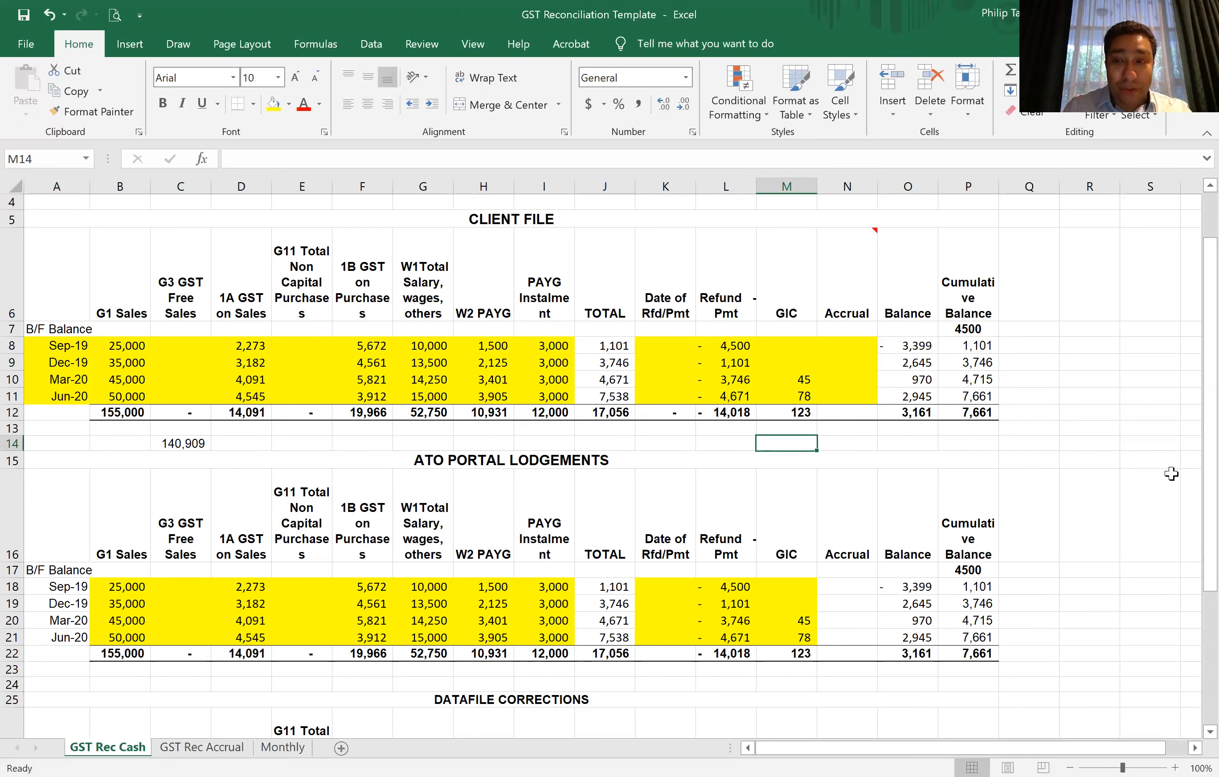
{"action": "left_click_drag", "start_coordinate": [1196, 490], "coordinate": [1195, 613]}
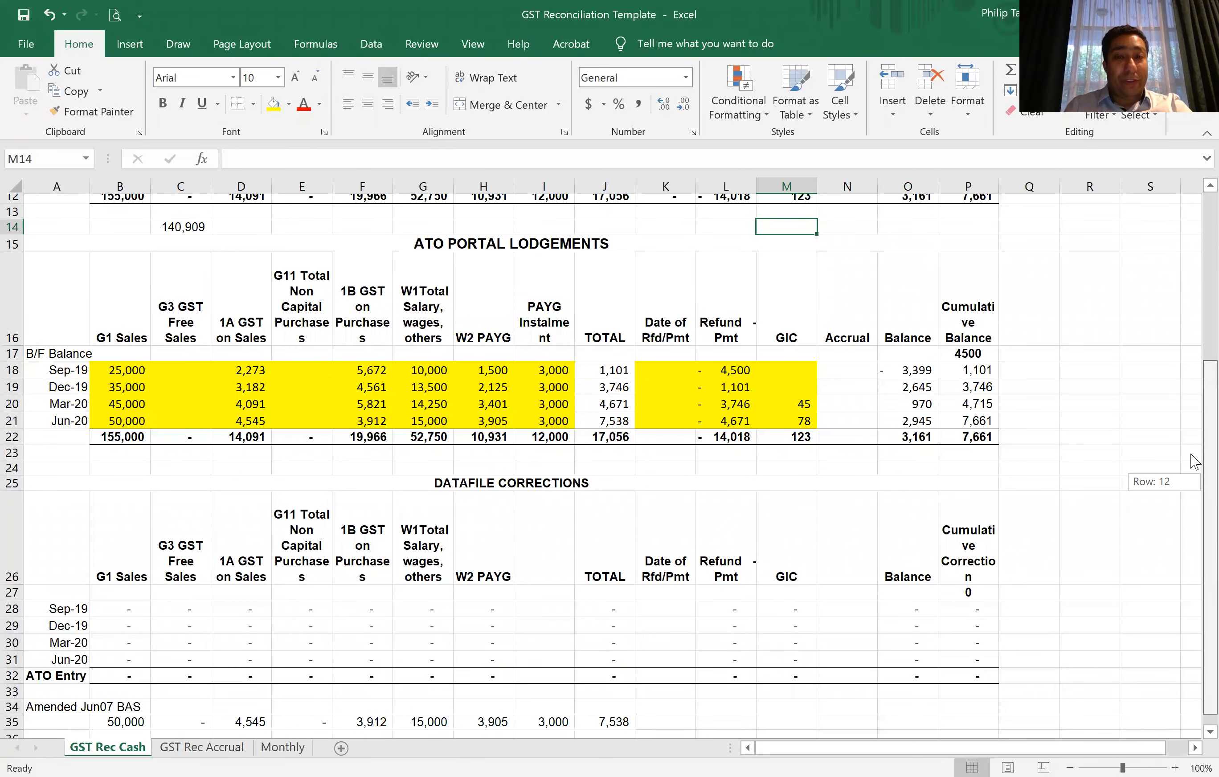
{"action": "left_click_drag", "start_coordinate": [1195, 455], "coordinate": [1195, 455]}
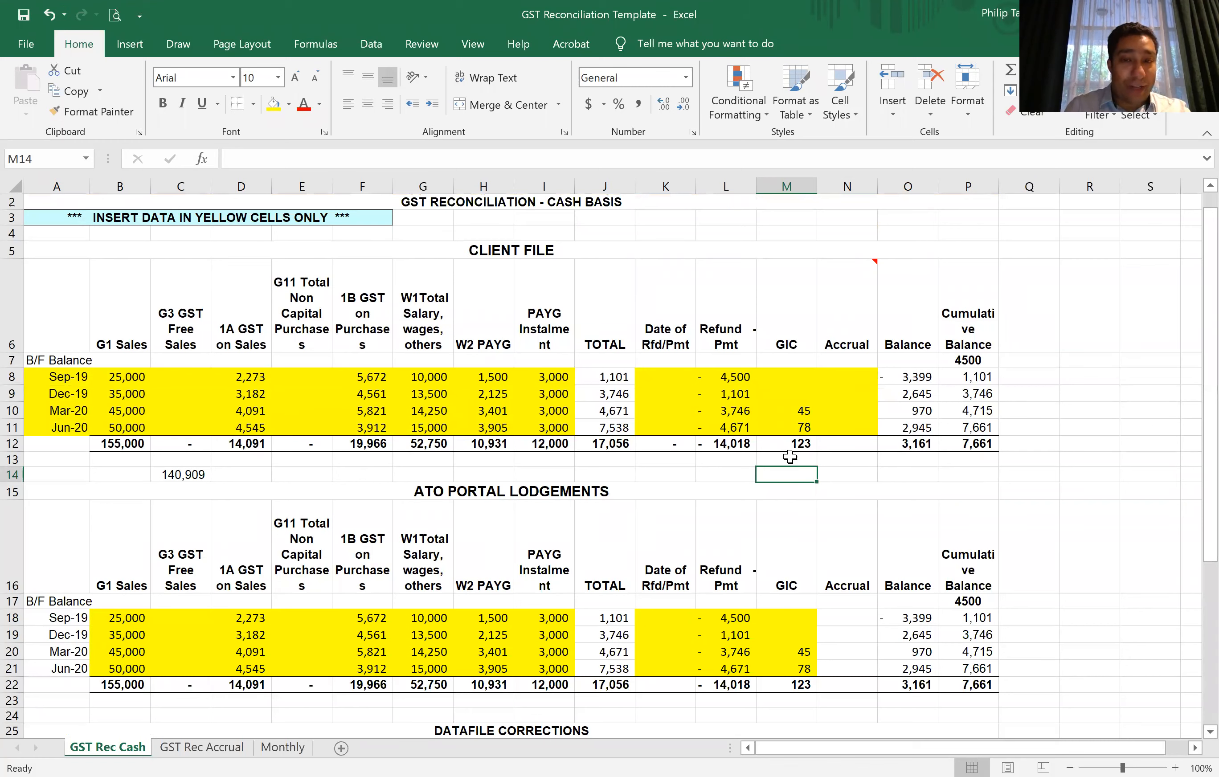
{"action": "left_click", "coordinate": [1097, 485]}
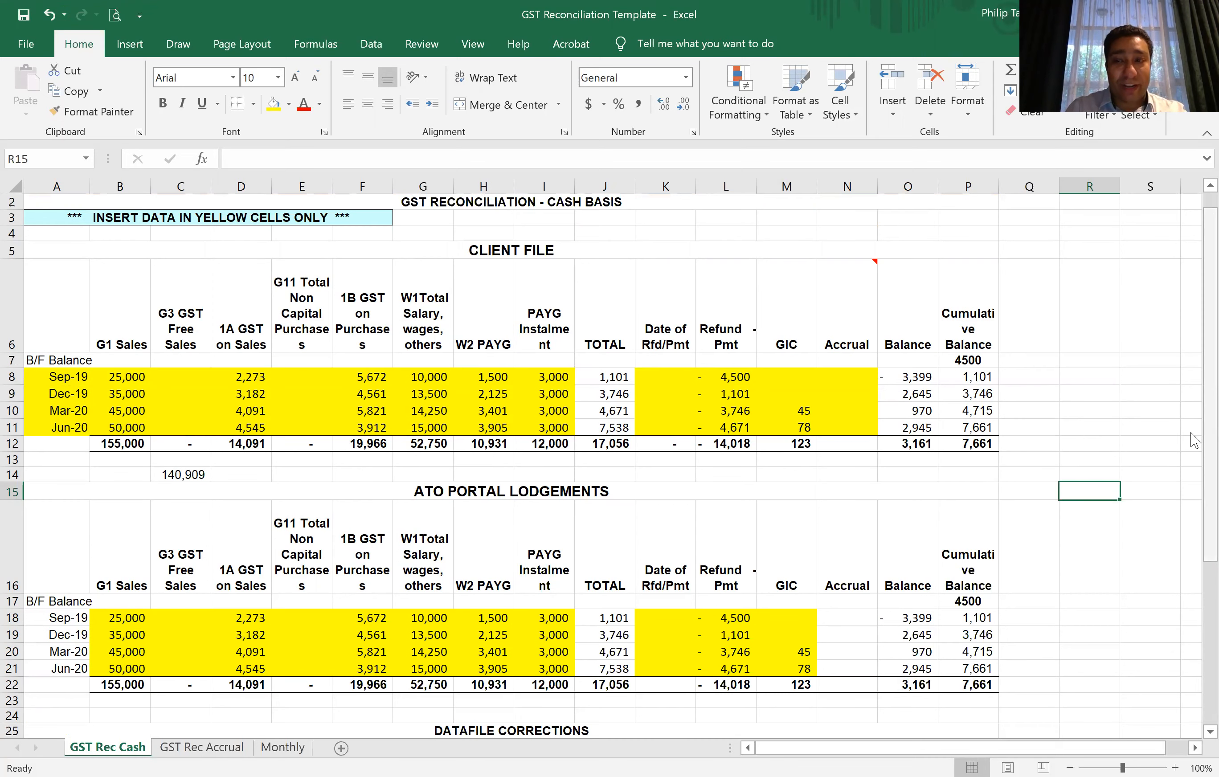
{"action": "scroll", "coordinate": [1195, 512], "scroll_direction": "down", "scroll_amount": 2}
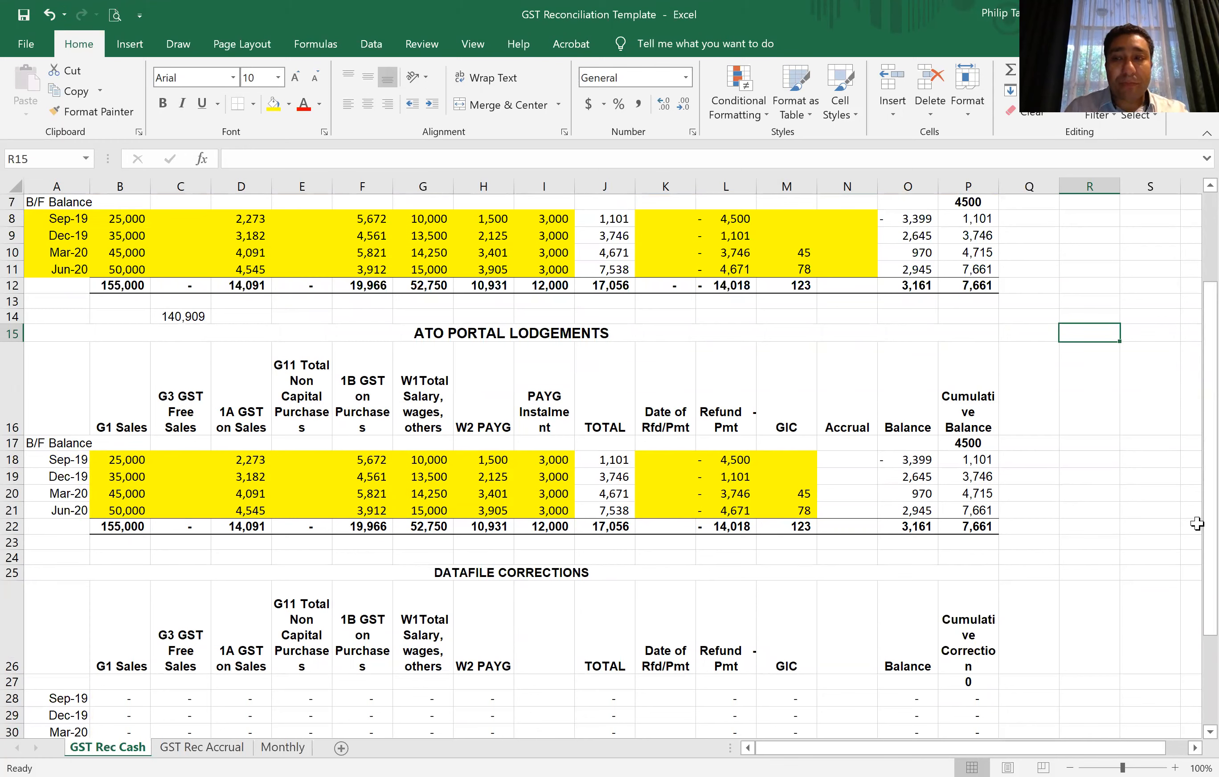
{"action": "scroll", "coordinate": [1194, 584], "scroll_direction": "down", "scroll_amount": 2}
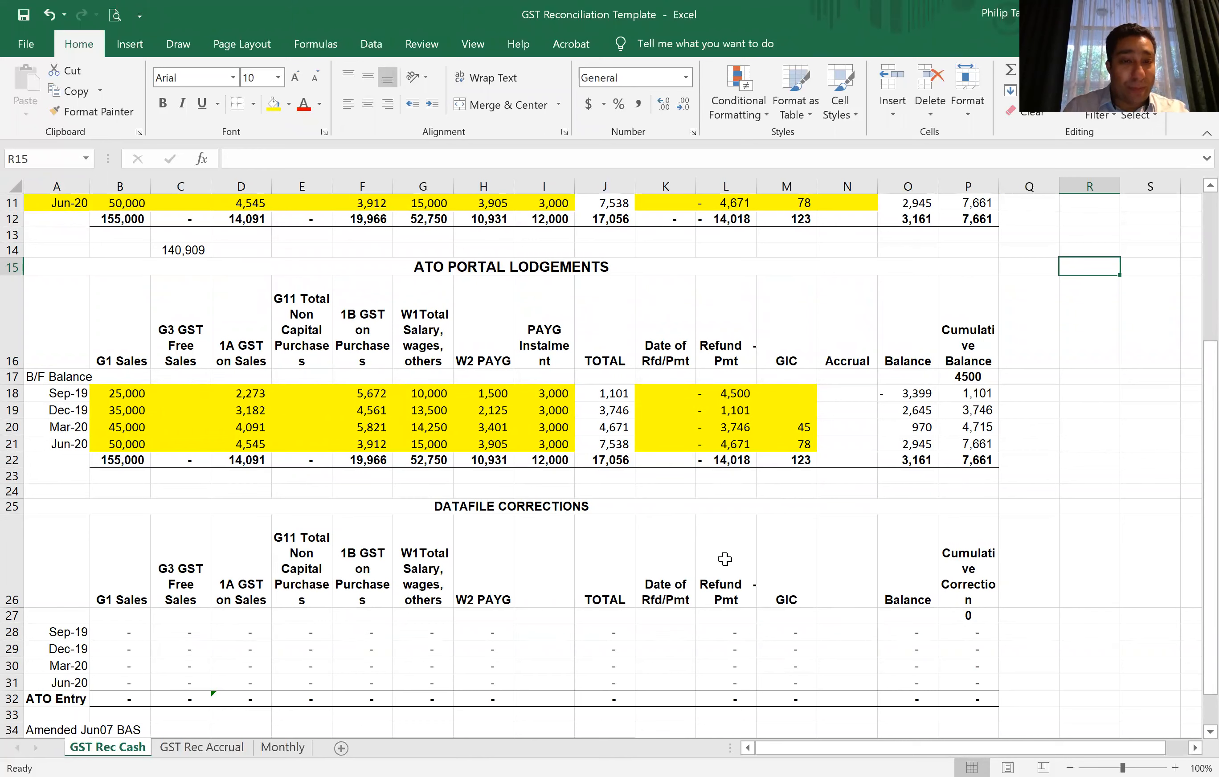
Step: Clear the Jun-20 figures from G1 Sales through PAYG Instalment in the ATO portal lodgements
{"action": "left_click", "coordinate": [107, 446]}
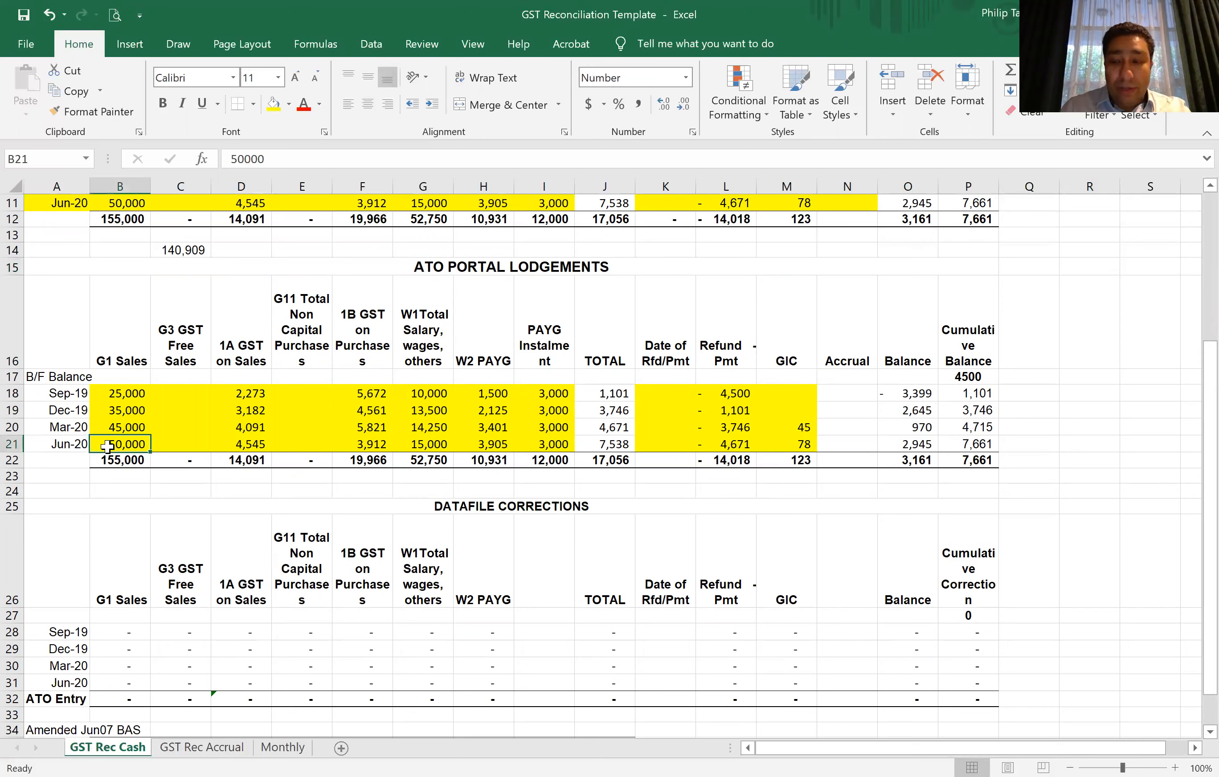
{"action": "key", "text": "shift+Right"}
{"action": "key", "text": "shift+Right"}
{"action": "key", "text": "shift+Right"}
{"action": "key", "text": "shift+Right"}
{"action": "key", "text": "shift+Right"}
{"action": "key", "text": "shift+Right"}
{"action": "key", "text": "shift+Right"}
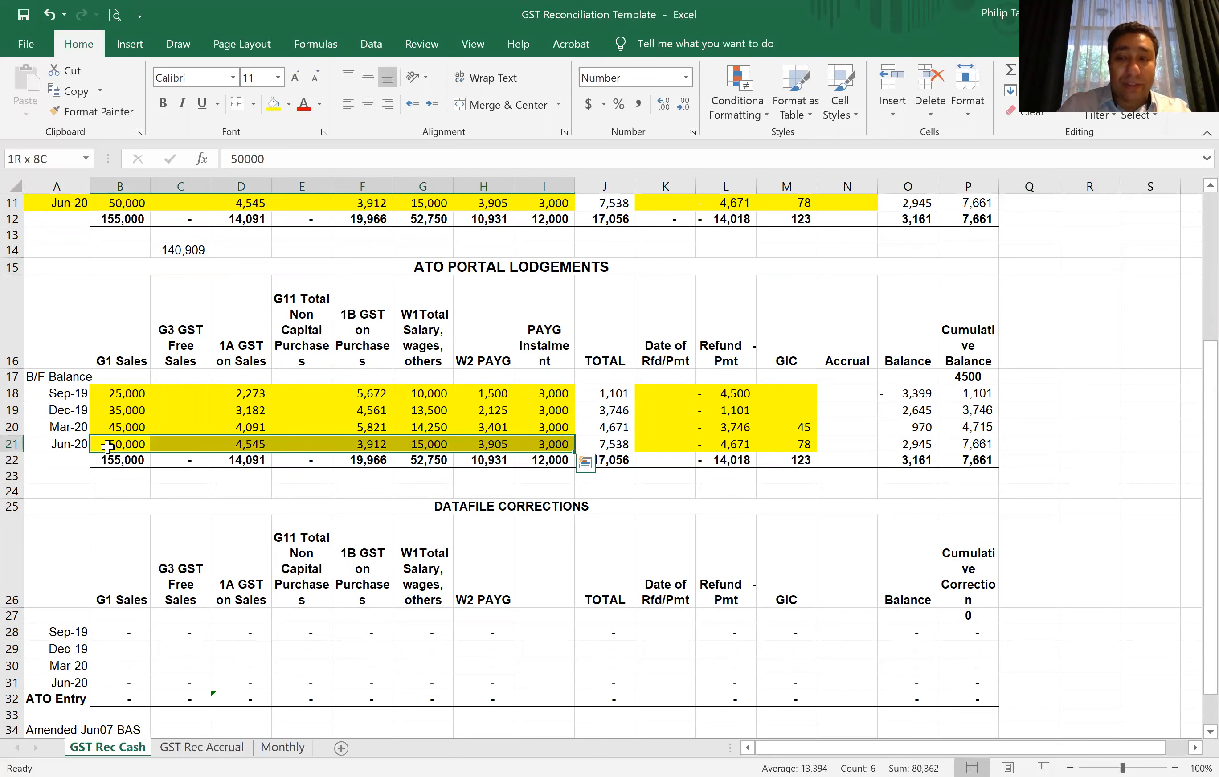
{"action": "key", "text": "Delete"}
{"action": "left_click", "coordinate": [107, 446]}
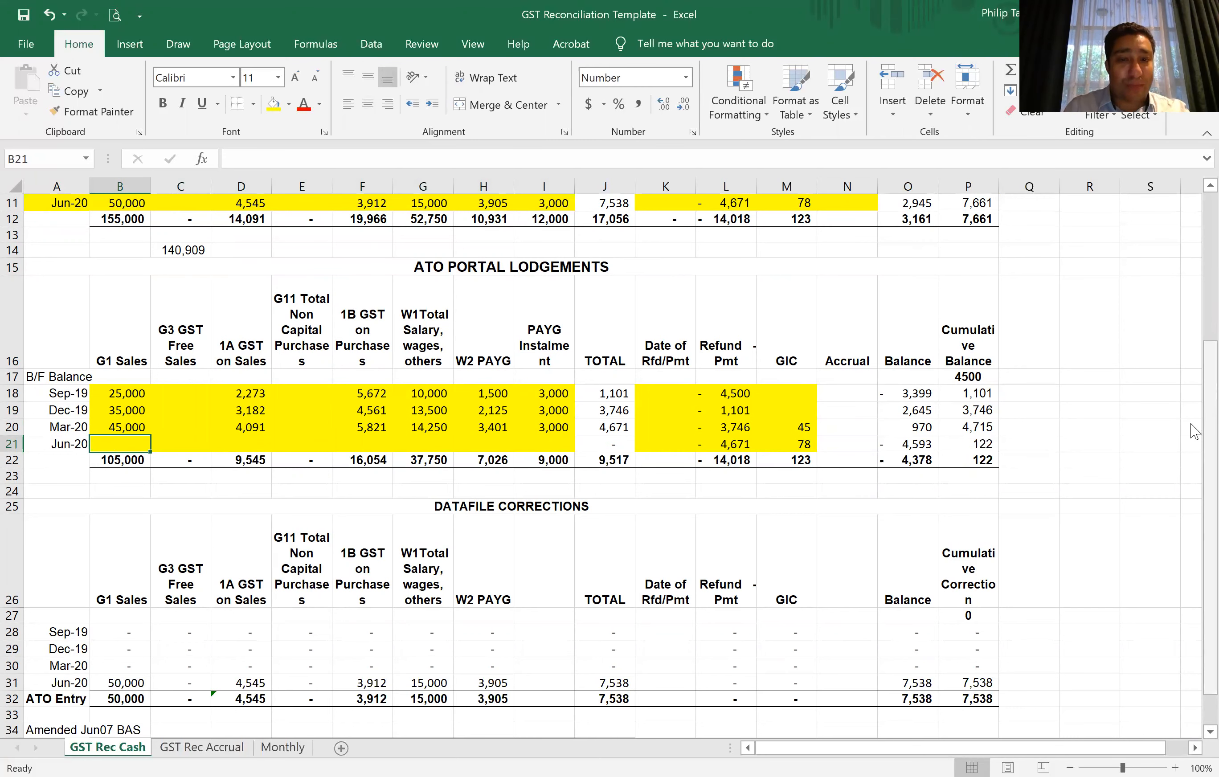
Step: Enter Jun-20 G1 Sales of 50000 and 1A GST on Sales of 4545 in the ATO portal lodgements
{"action": "scroll", "coordinate": [1195, 385], "scroll_direction": "up", "scroll_amount": 1}
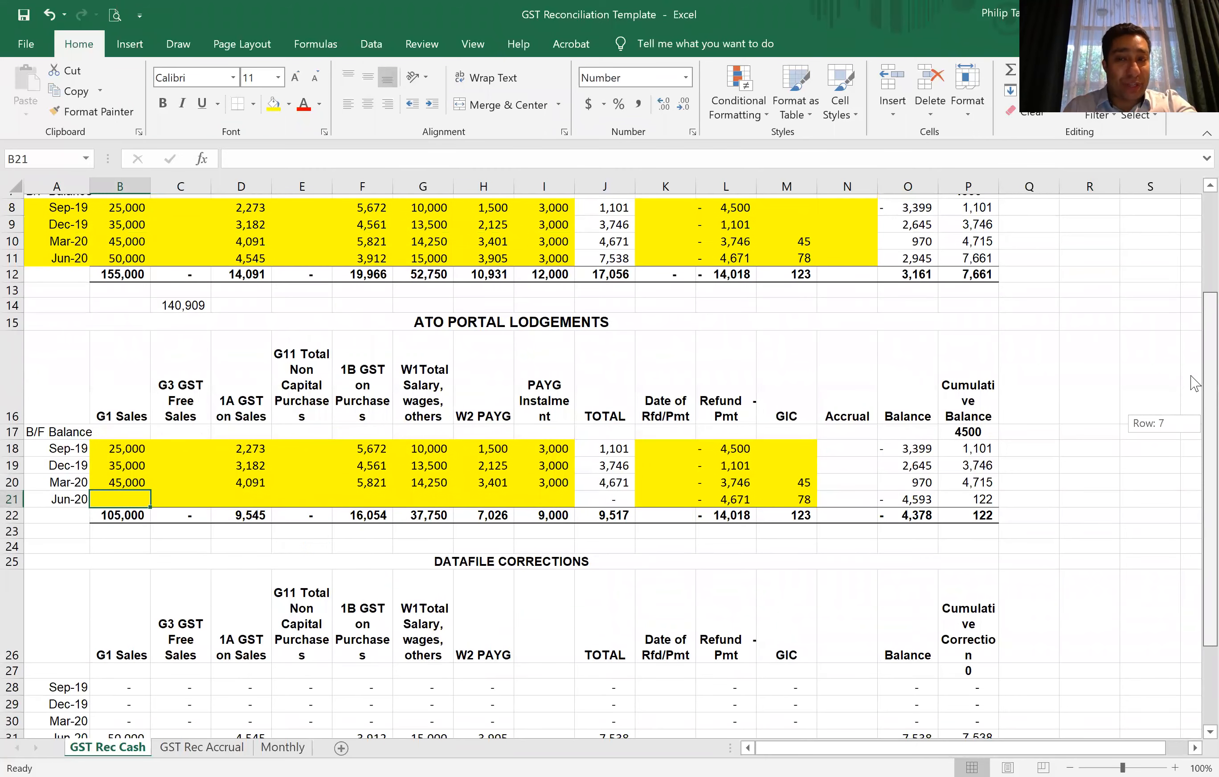
{"action": "scroll", "coordinate": [1195, 342], "scroll_direction": "up", "scroll_amount": 1}
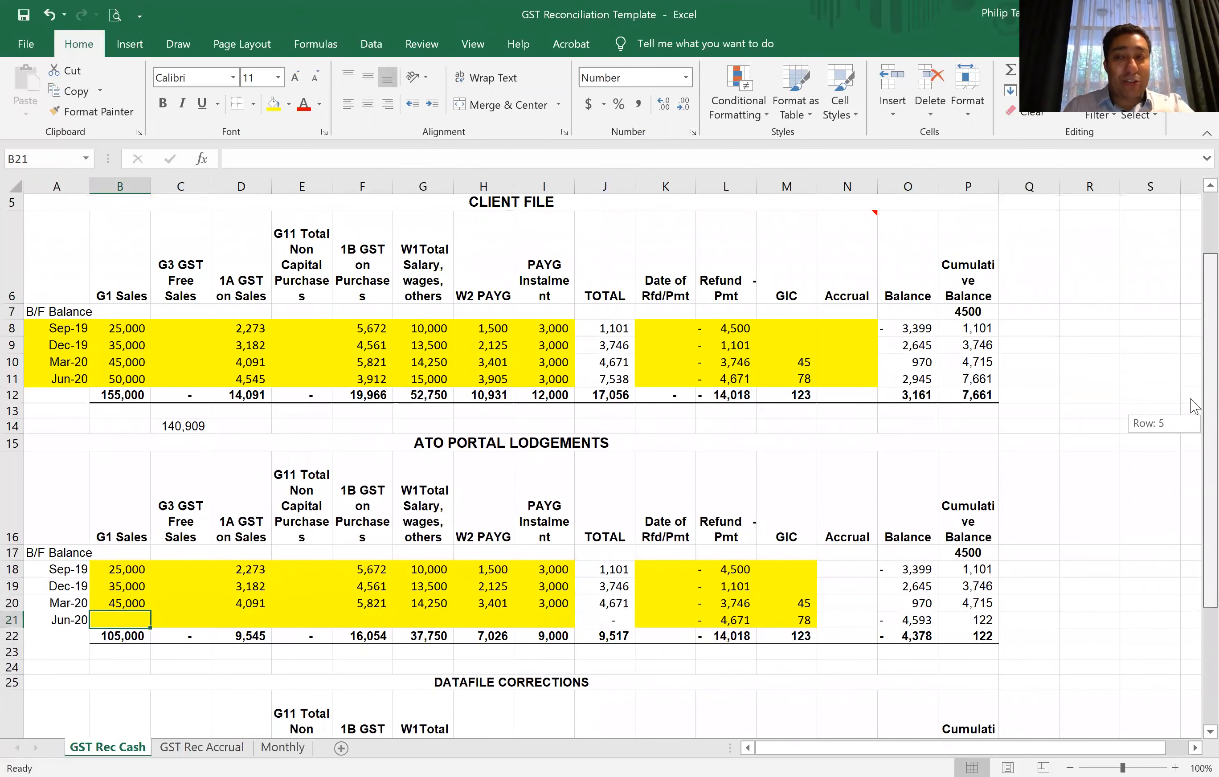
{"action": "scroll", "coordinate": [1195, 486], "scroll_direction": "down", "scroll_amount": 3}
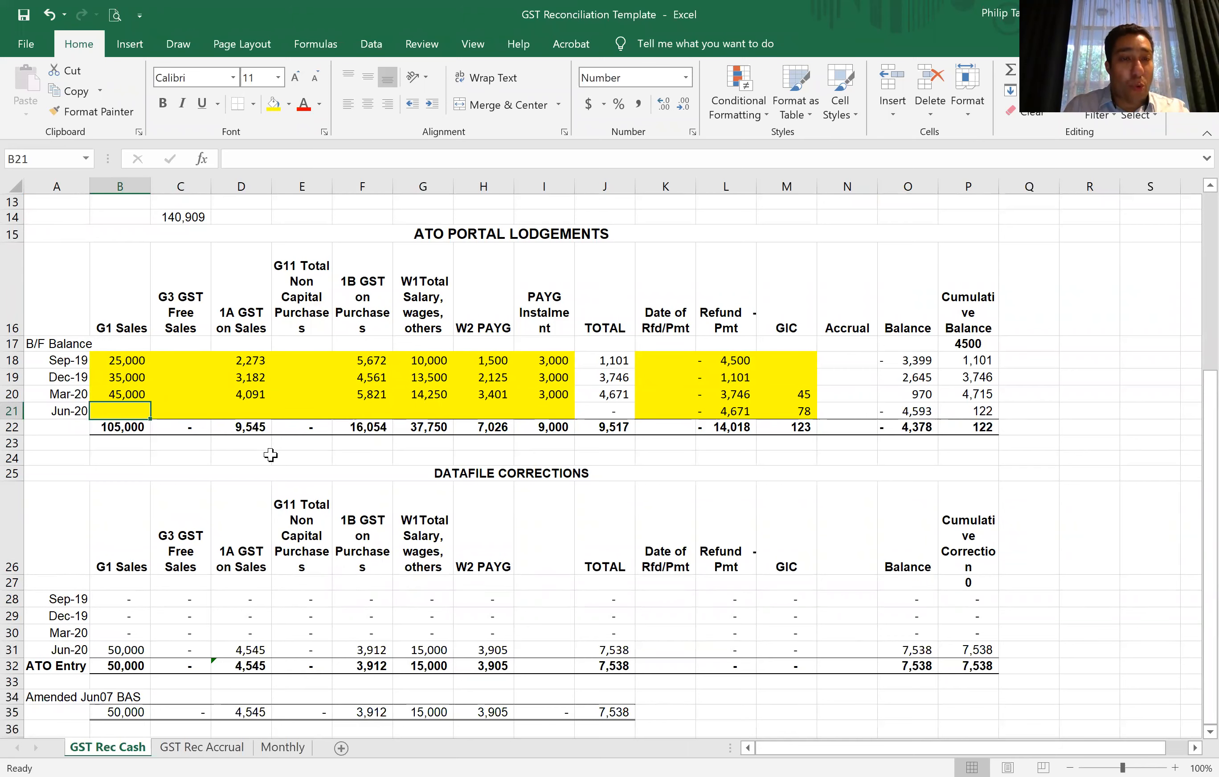
{"action": "type", "text": "50000"}
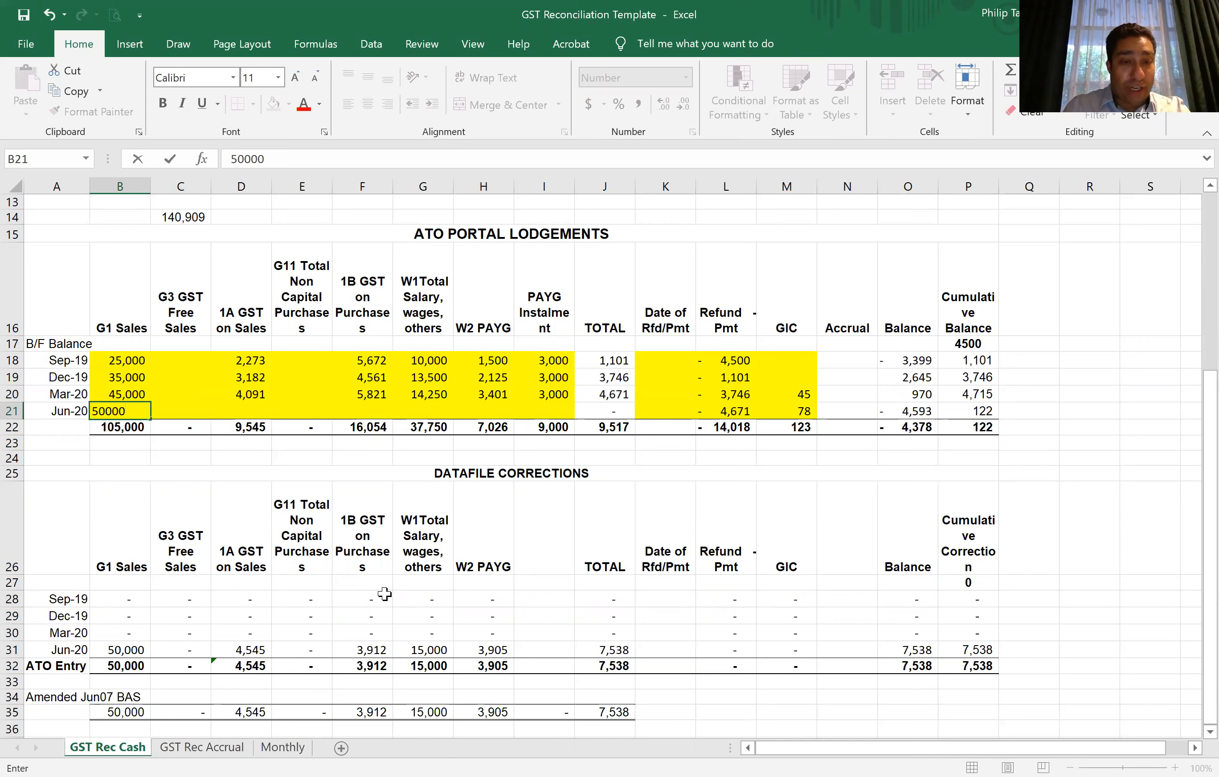
{"action": "key", "text": "Tab"}
{"action": "key", "text": "Tab"}
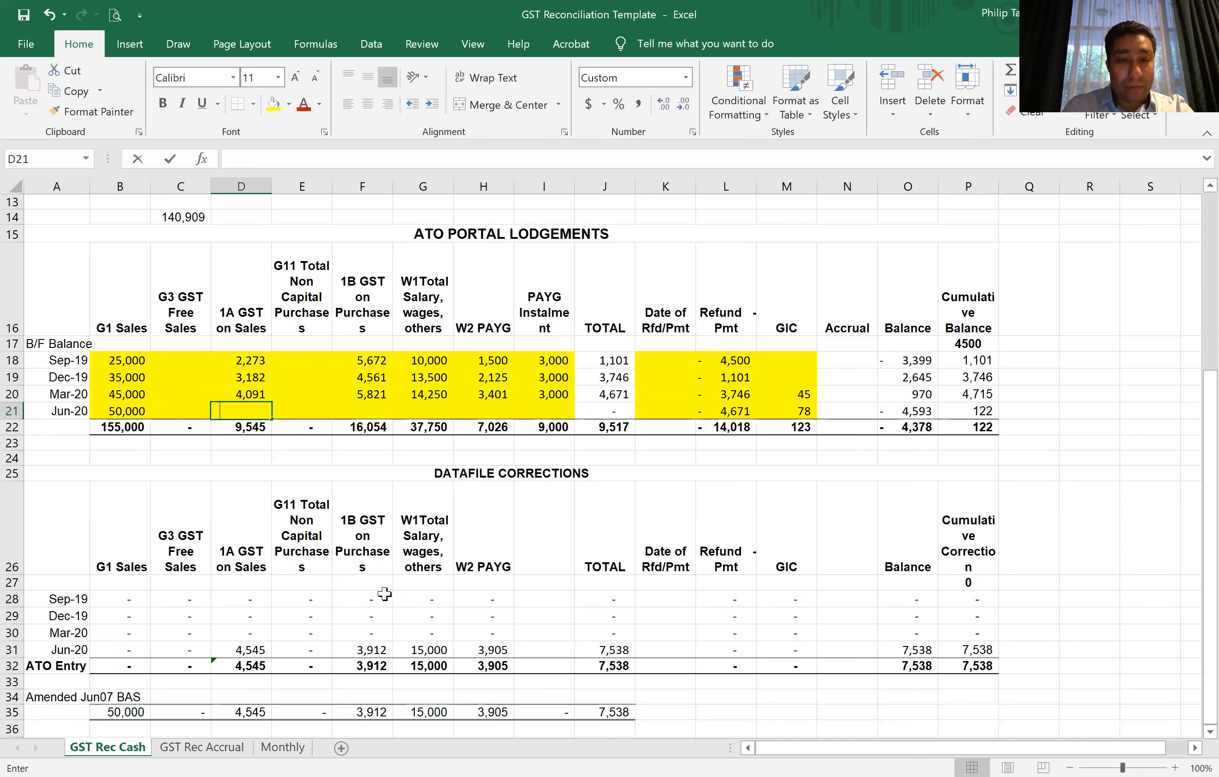
{"action": "type", "text": "4545"}
{"action": "key", "text": "Tab"}
{"action": "key", "text": "Tab"}
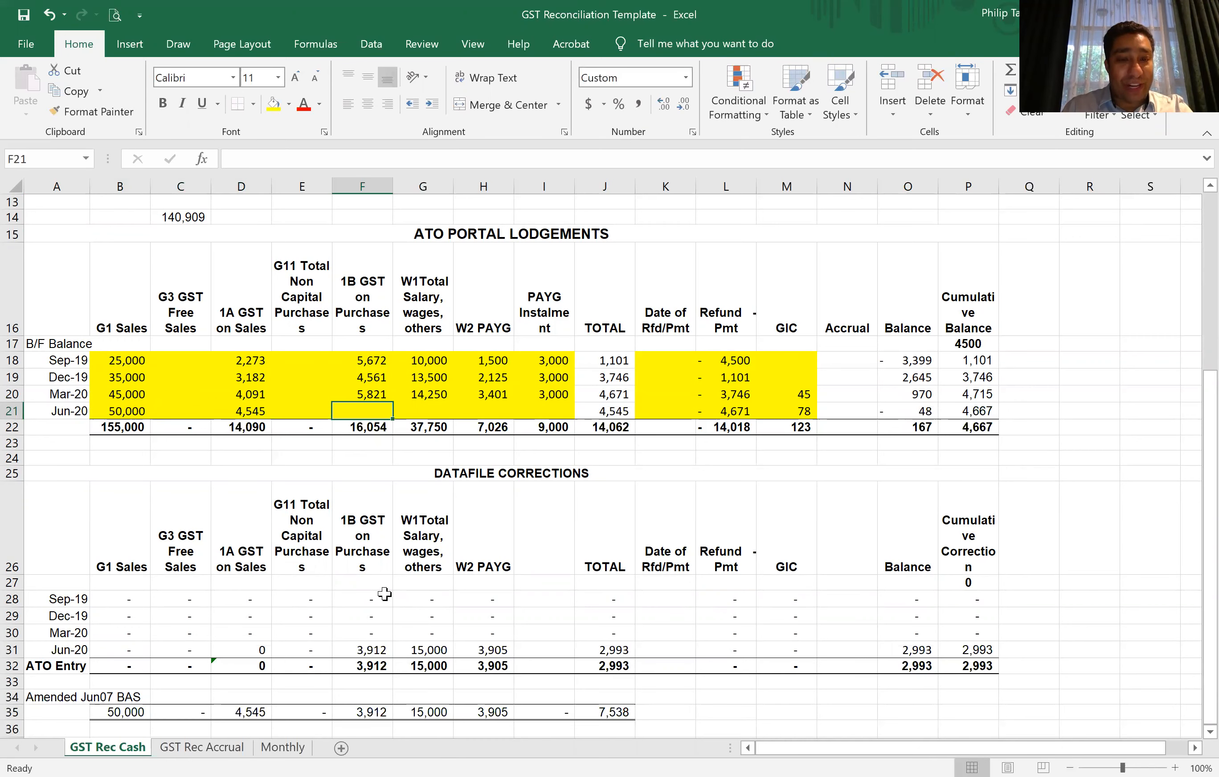
Step: Complete the Jun-20 ATO portal row with 1B GST on Purchases 3912, W1 wages 15000, W2 PAYG 3905 and PAYG Instalment 3000
{"action": "type", "text": "3,912"}
{"action": "key", "text": "Tab"}
{"action": "type", "text": "15,000"}
{"action": "key", "text": "Tab"}
{"action": "type", "text": "3"}
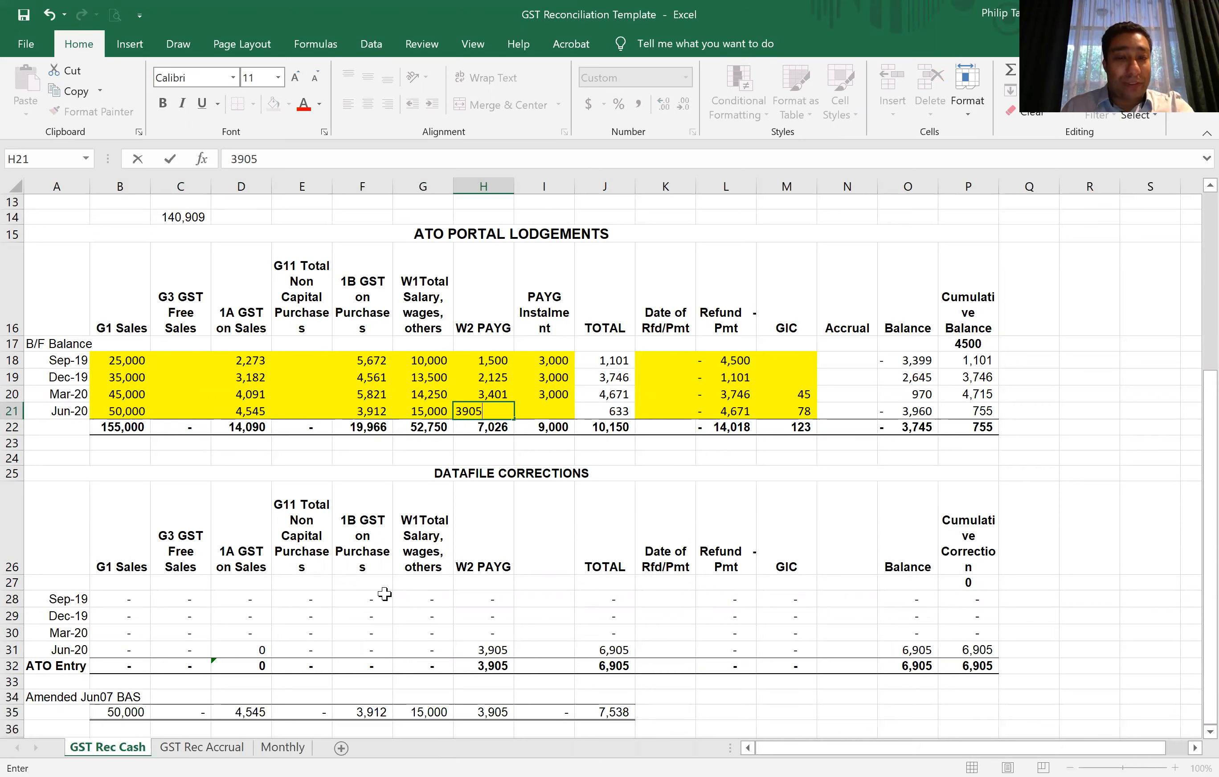
{"action": "key", "text": "Tab"}
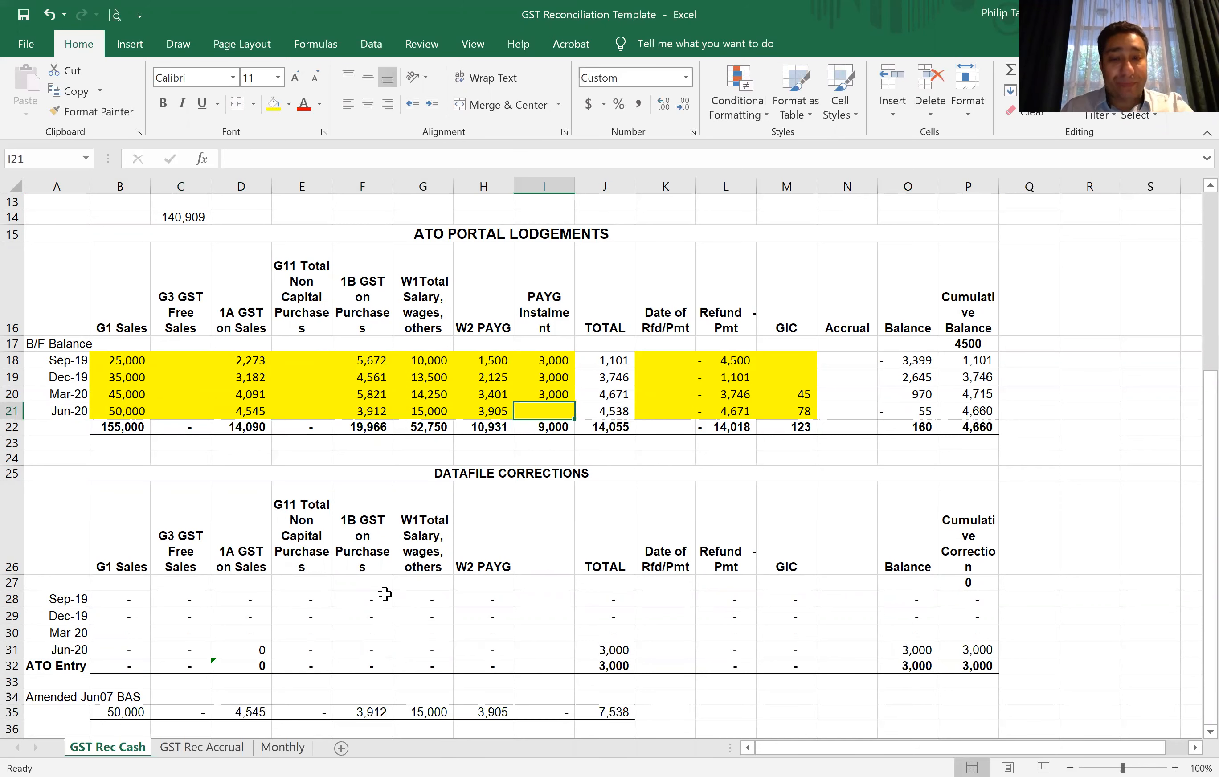
{"action": "type", "text": "3,000"}
{"action": "key", "text": "Down"}
{"action": "key", "text": "Down"}
{"action": "key", "text": "Right"}
{"action": "key", "text": "Right"}
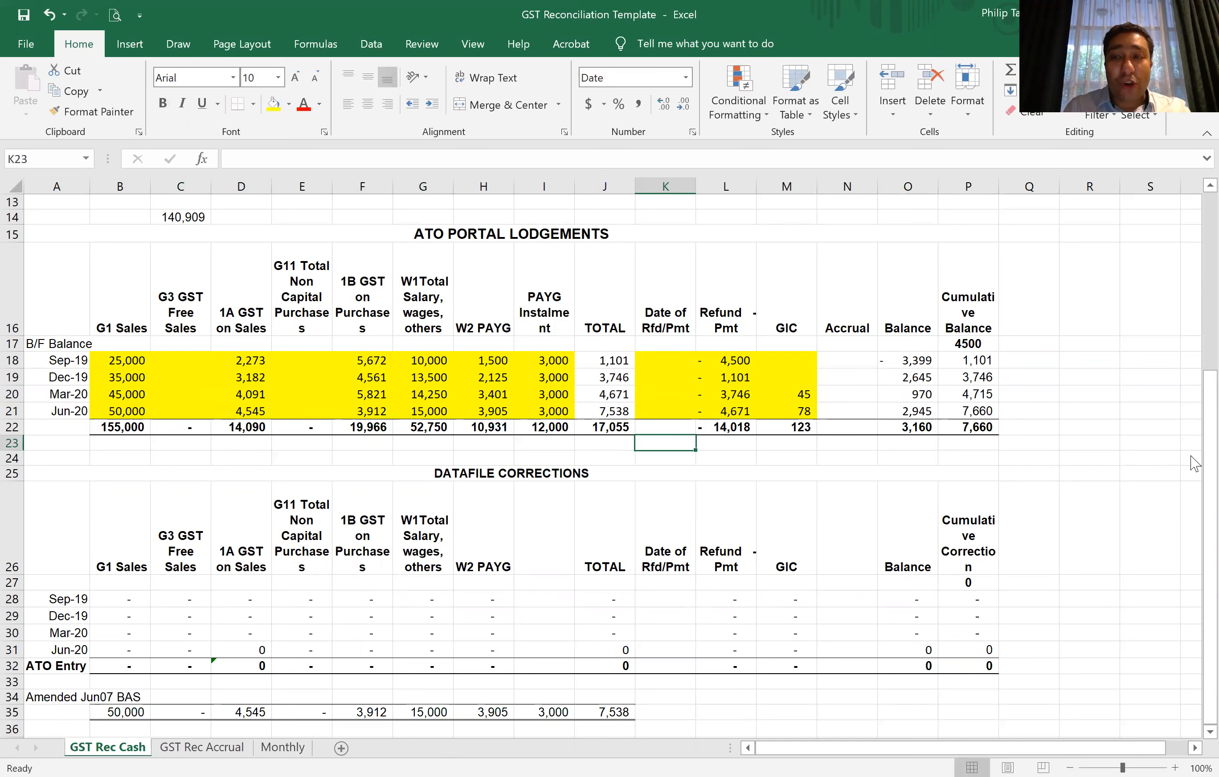
{"action": "left_click_drag", "start_coordinate": [1206, 457], "coordinate": [1193, 281]}
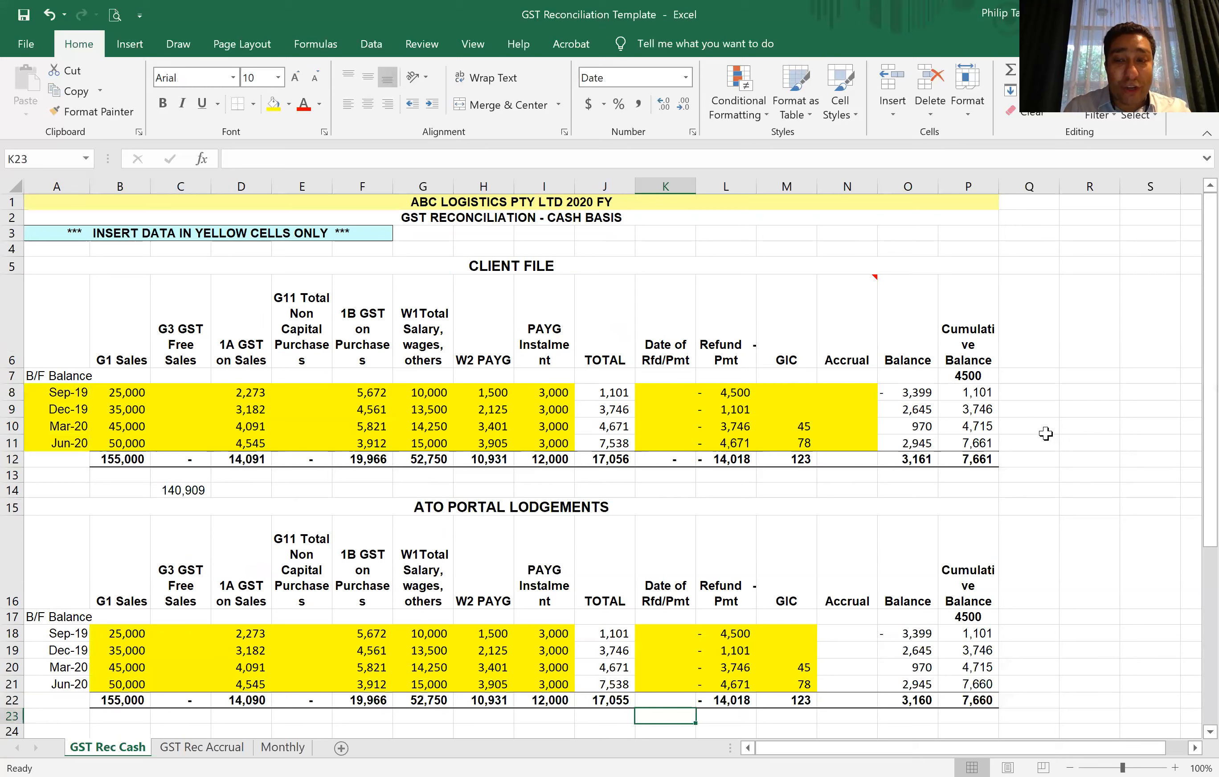
{"action": "left_click", "coordinate": [1073, 512]}
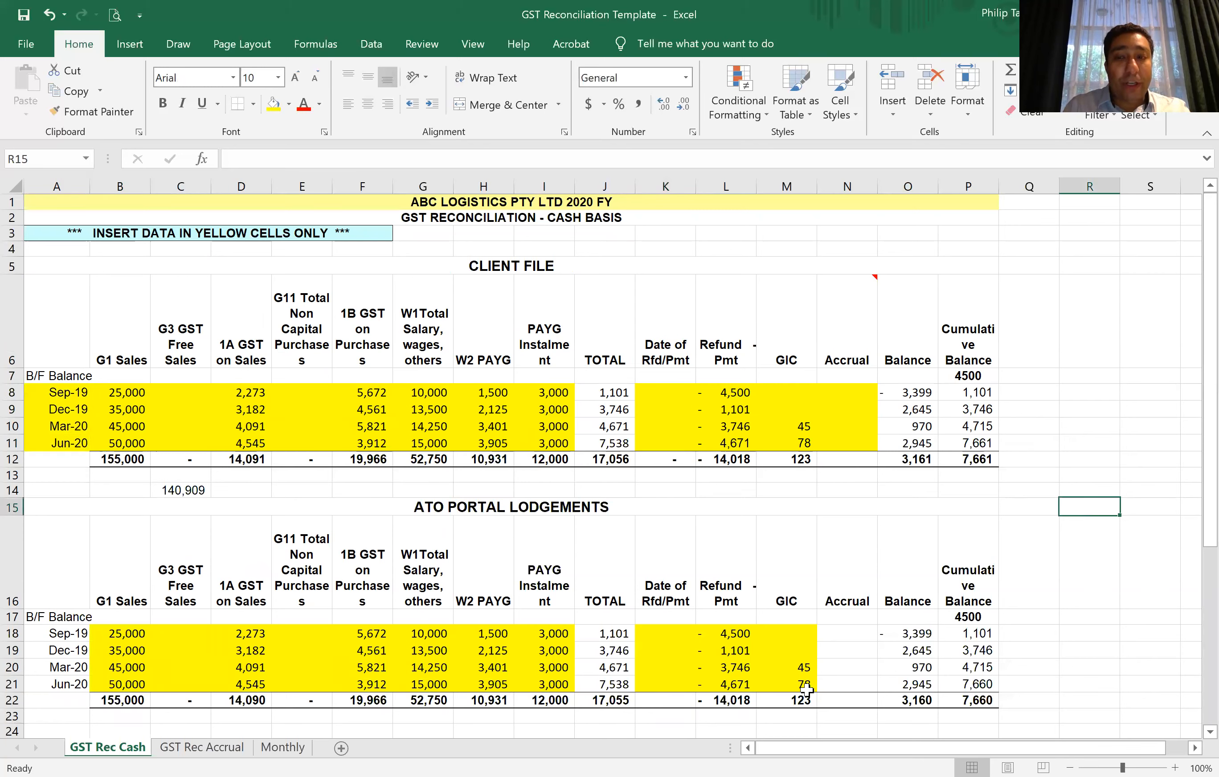
Step: Review the Mar-20 row and the Mar-20 and Jun-20 cumulative balances in the ATO portal lodgements
{"action": "left_click", "coordinate": [866, 672]}
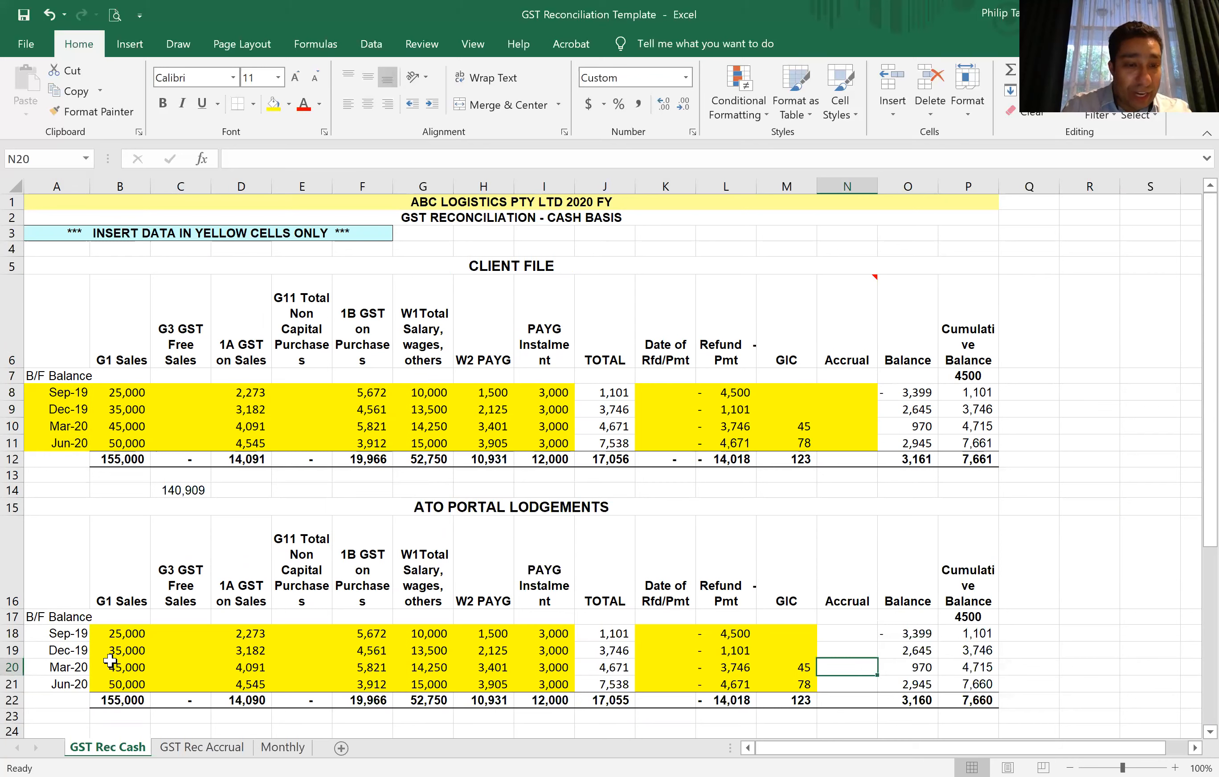
{"action": "left_click_drag", "start_coordinate": [82, 667], "coordinate": [1030, 670]}
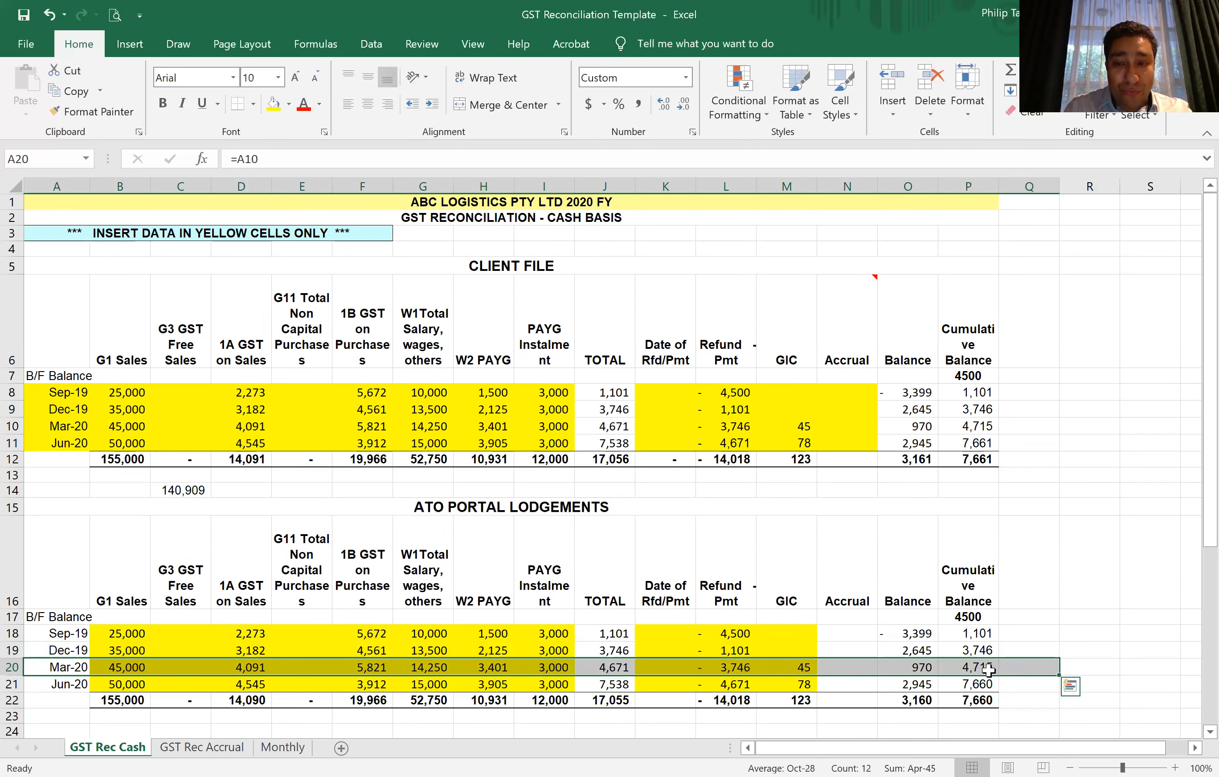
{"action": "left_click", "coordinate": [967, 670]}
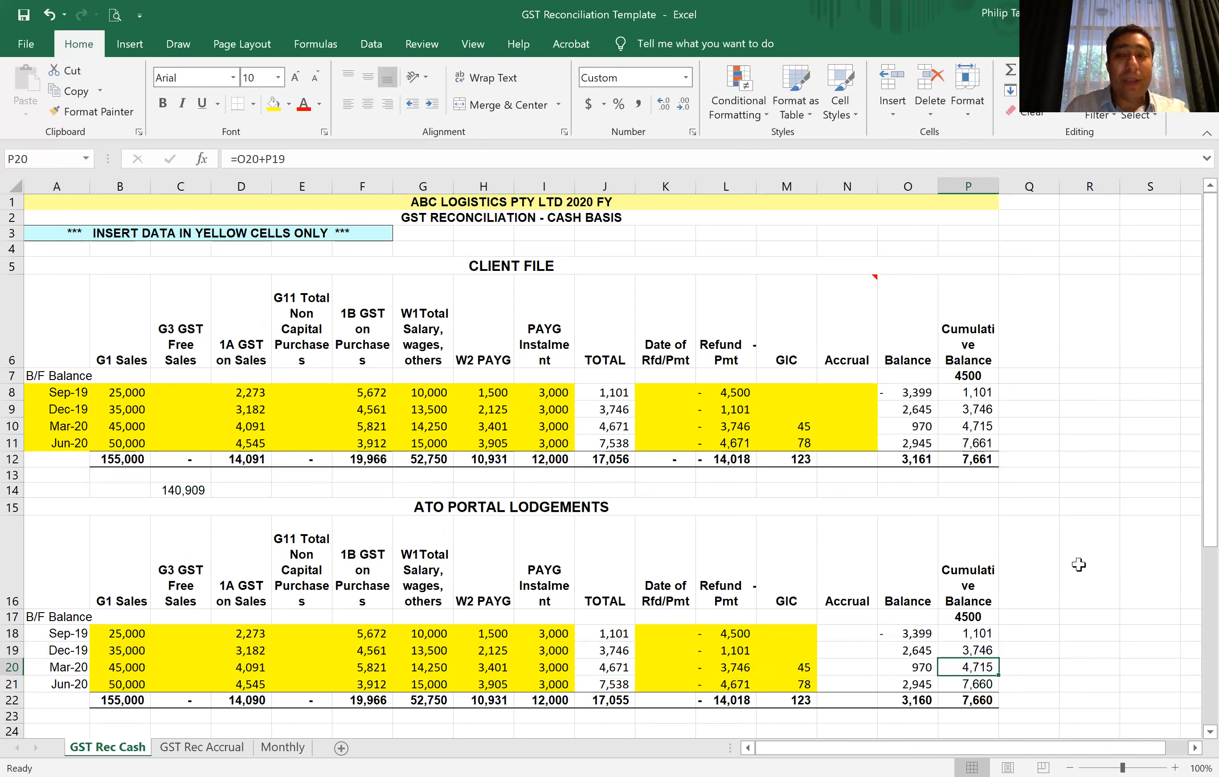
{"action": "left_click", "coordinate": [1081, 511]}
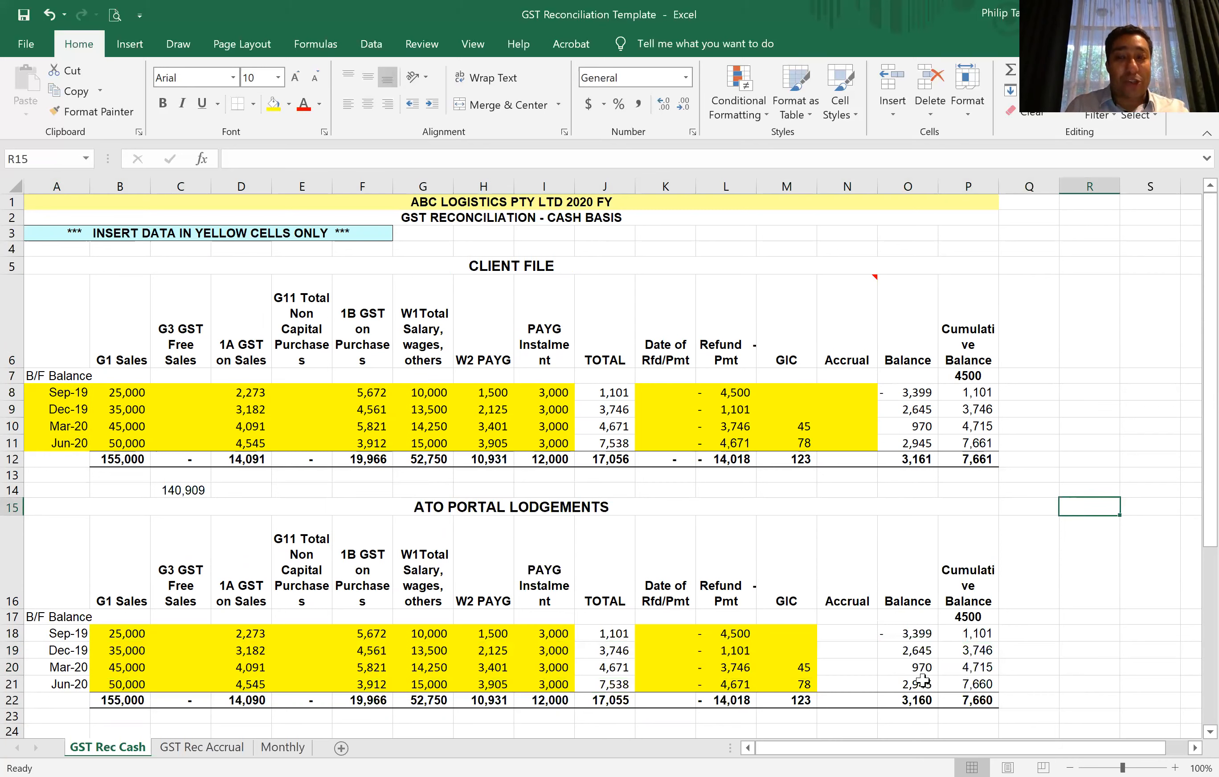
{"action": "left_click", "coordinate": [969, 686]}
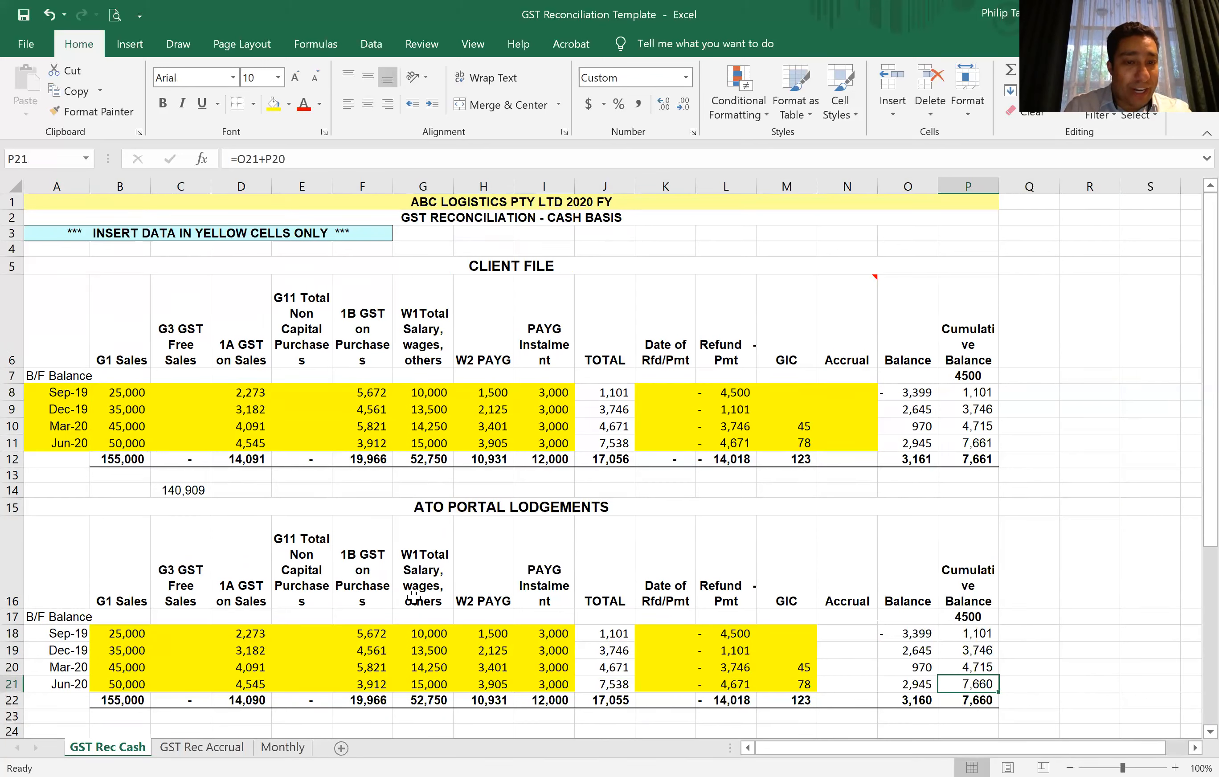
{"action": "left_click", "coordinate": [1041, 662]}
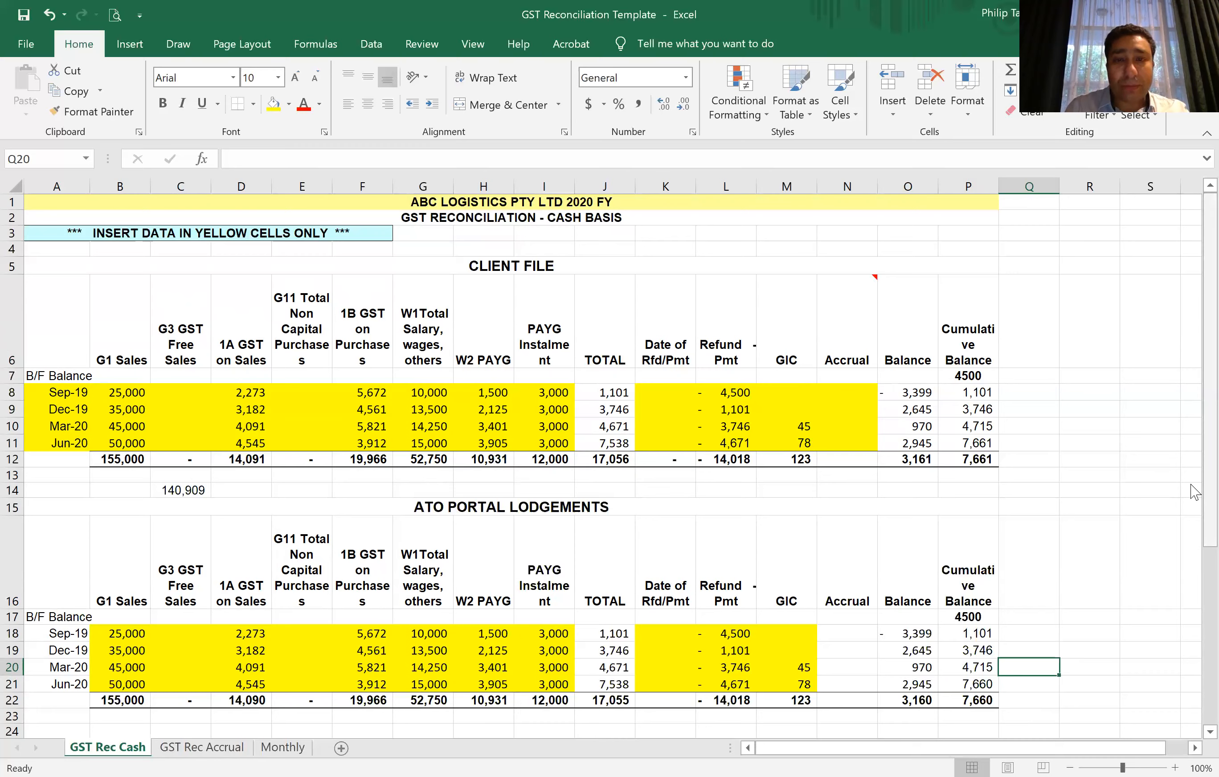
Step: Examine the client file's PAYG Instalment, W2 PAYG and 1B GST on Purchases columns and totals against the ATO portal lodgements
{"action": "scroll", "coordinate": [1196, 566], "scroll_direction": "down", "scroll_amount": 2}
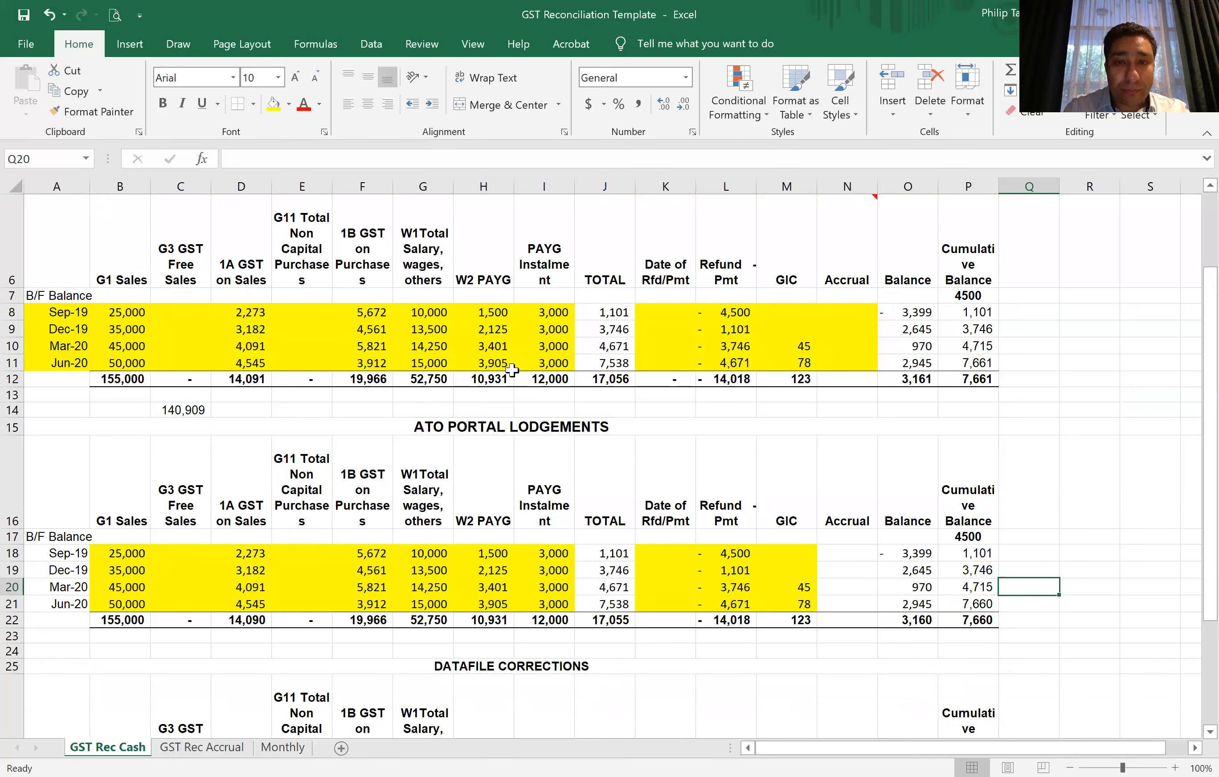
{"action": "left_click_drag", "start_coordinate": [543, 314], "coordinate": [536, 375]}
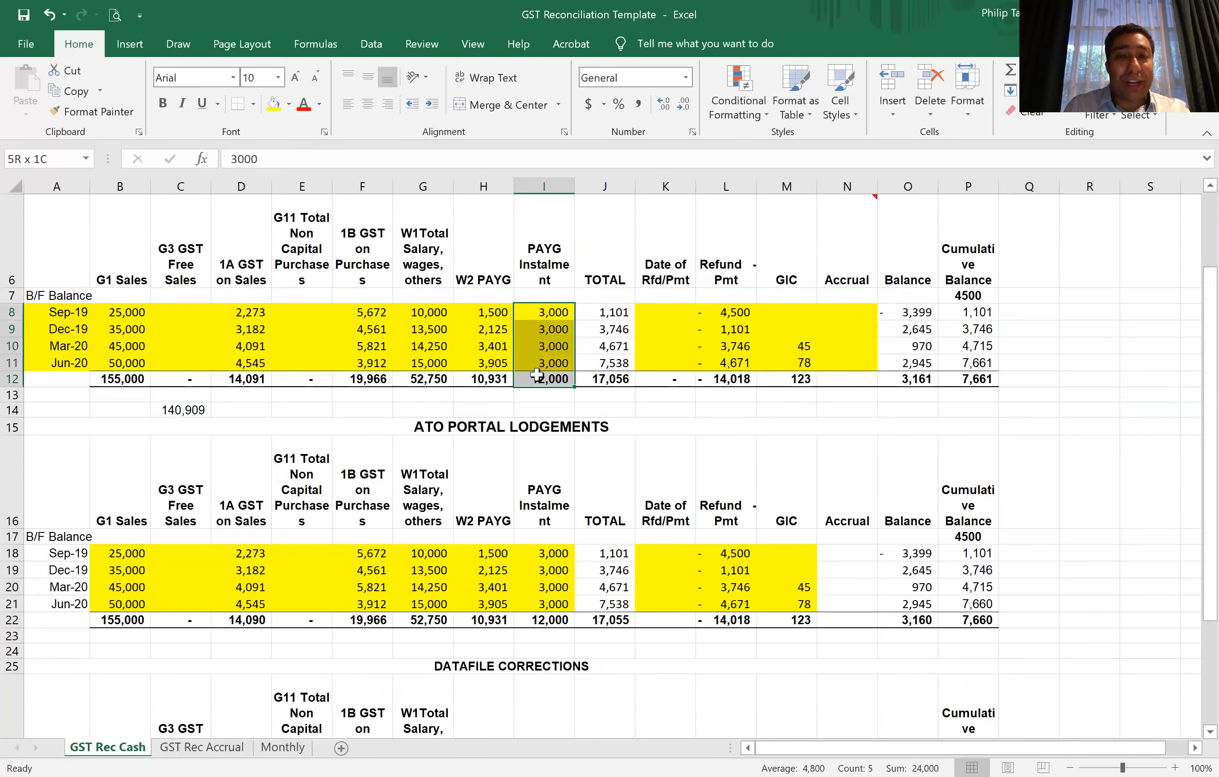
{"action": "left_click", "coordinate": [541, 410]}
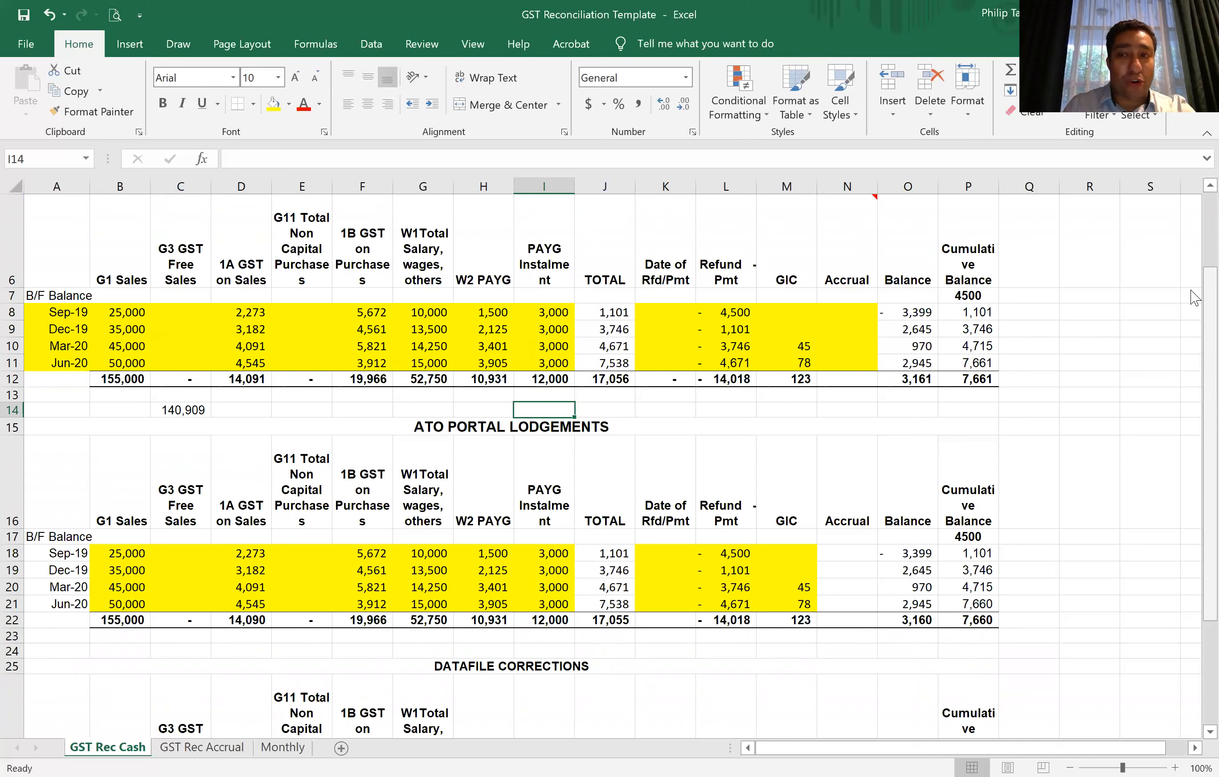
{"action": "scroll", "coordinate": [1195, 297], "scroll_direction": "up", "scroll_amount": 1}
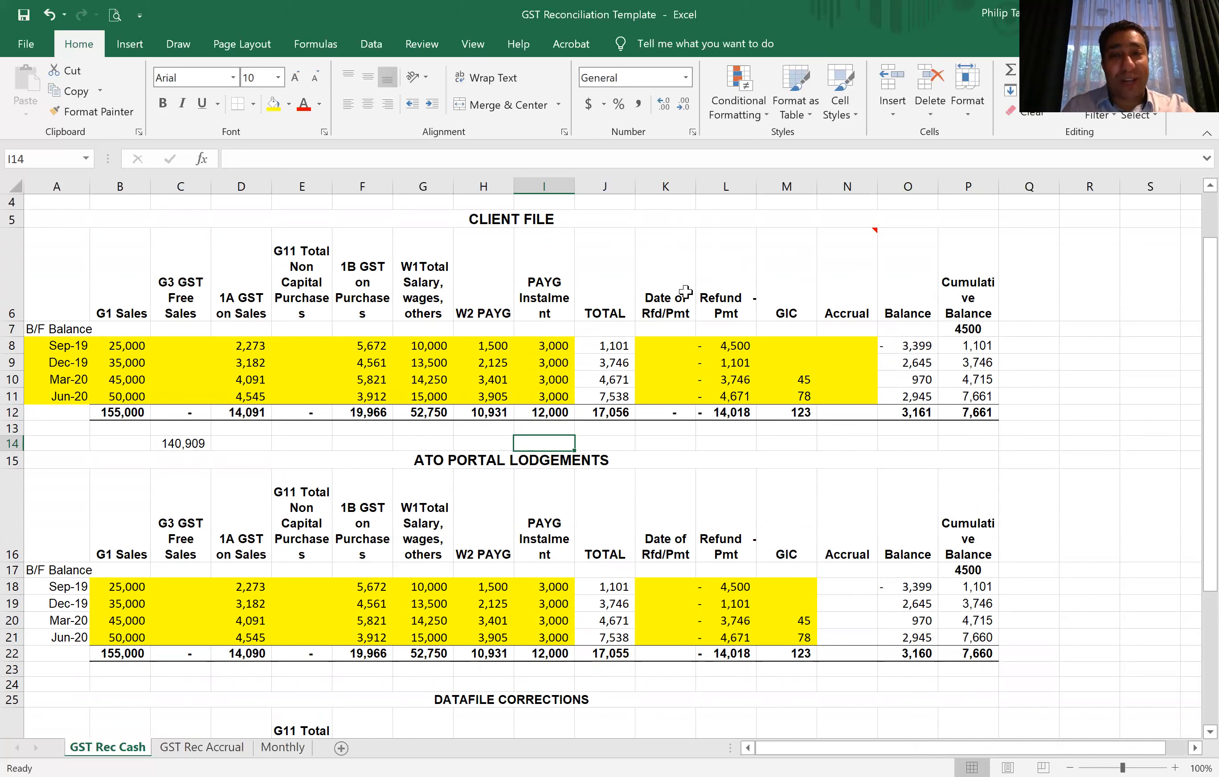
{"action": "left_click", "coordinate": [1100, 408]}
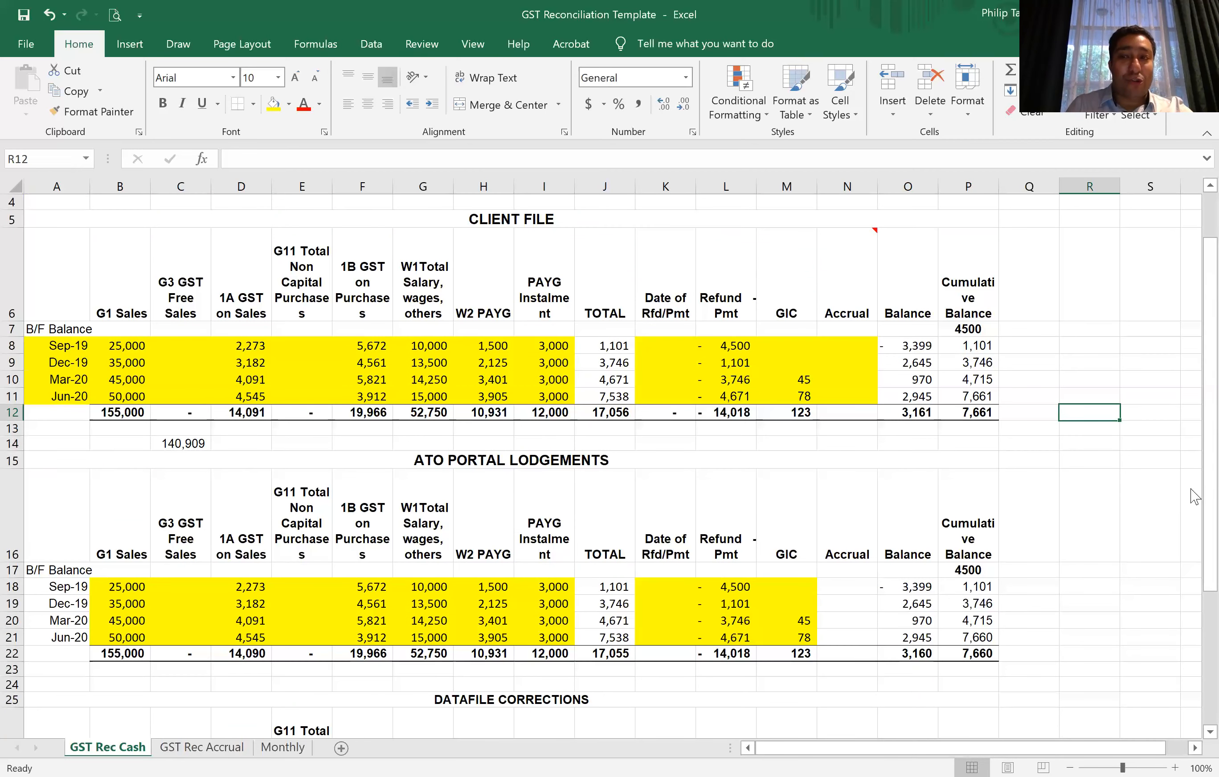
{"action": "mouse_move", "coordinate": [1191, 490]}
{"action": "left_mouse_down"}
{"action": "mouse_move", "coordinate": [1191, 421]}
{"action": "mouse_move", "coordinate": [1196, 504]}
{"action": "left_mouse_up"}
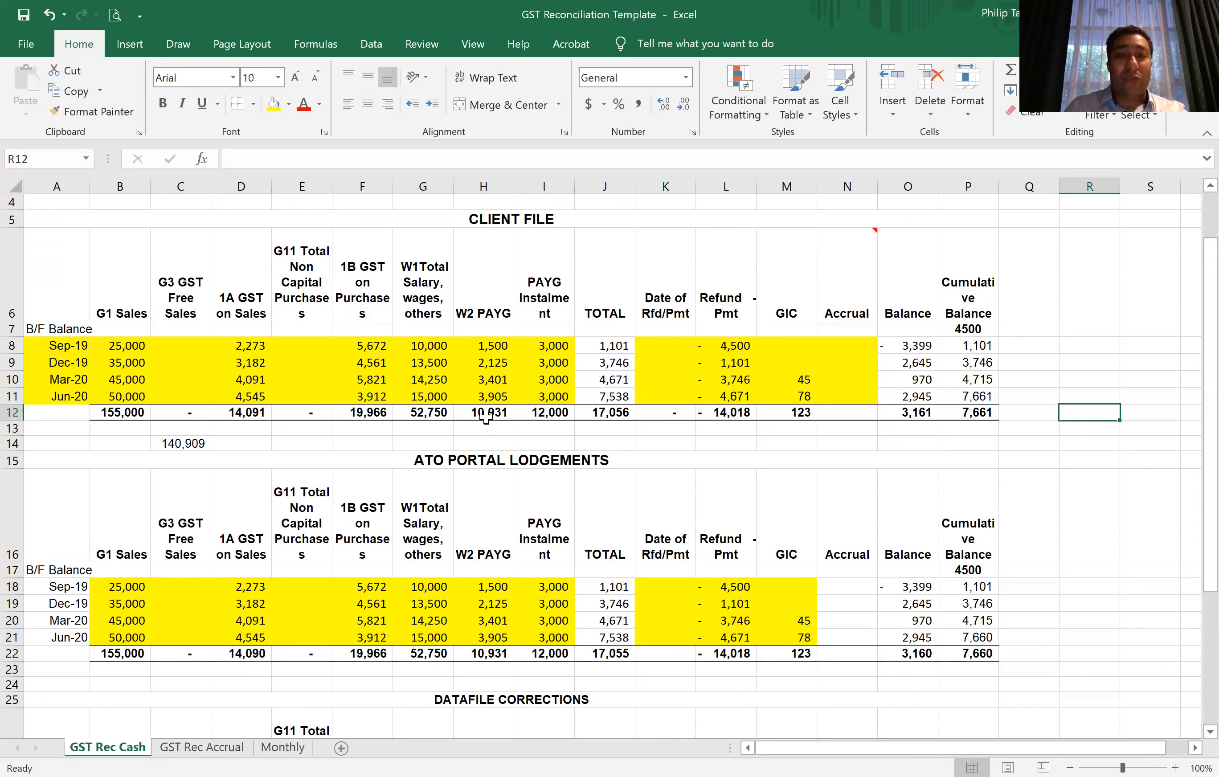
{"action": "left_click", "coordinate": [491, 441]}
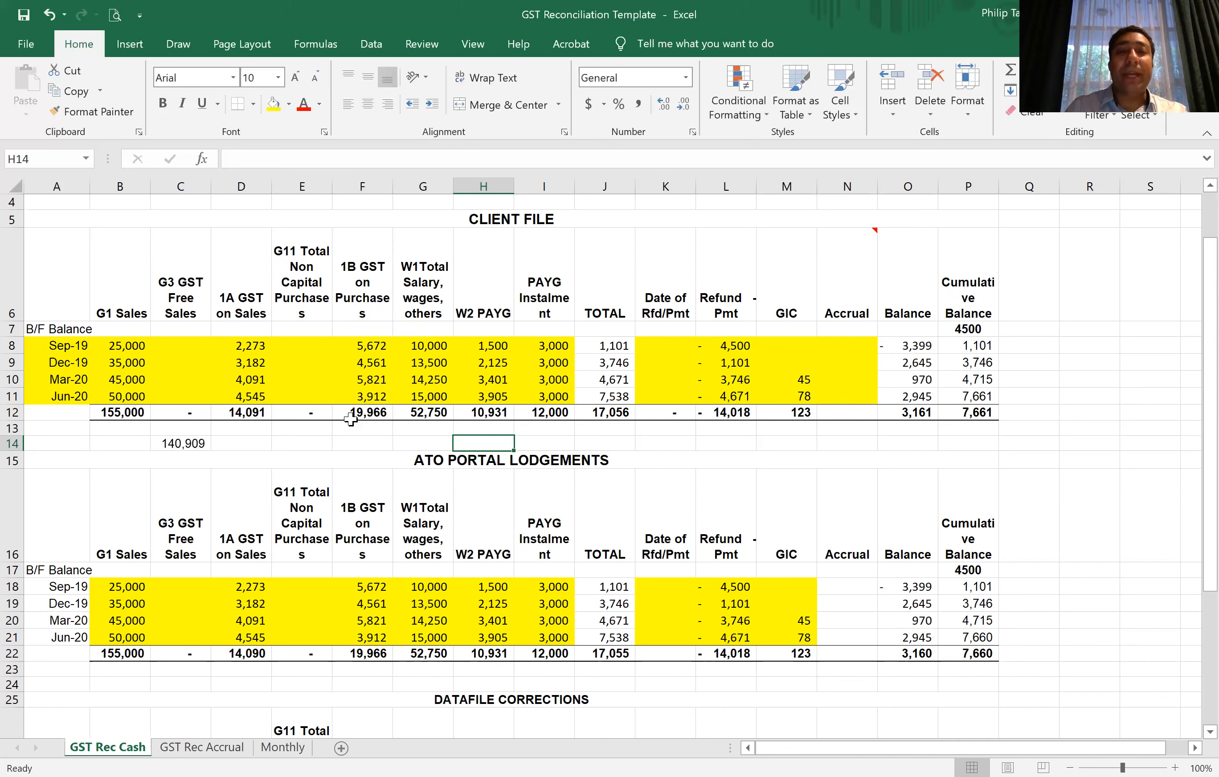
{"action": "left_click", "coordinate": [363, 445]}
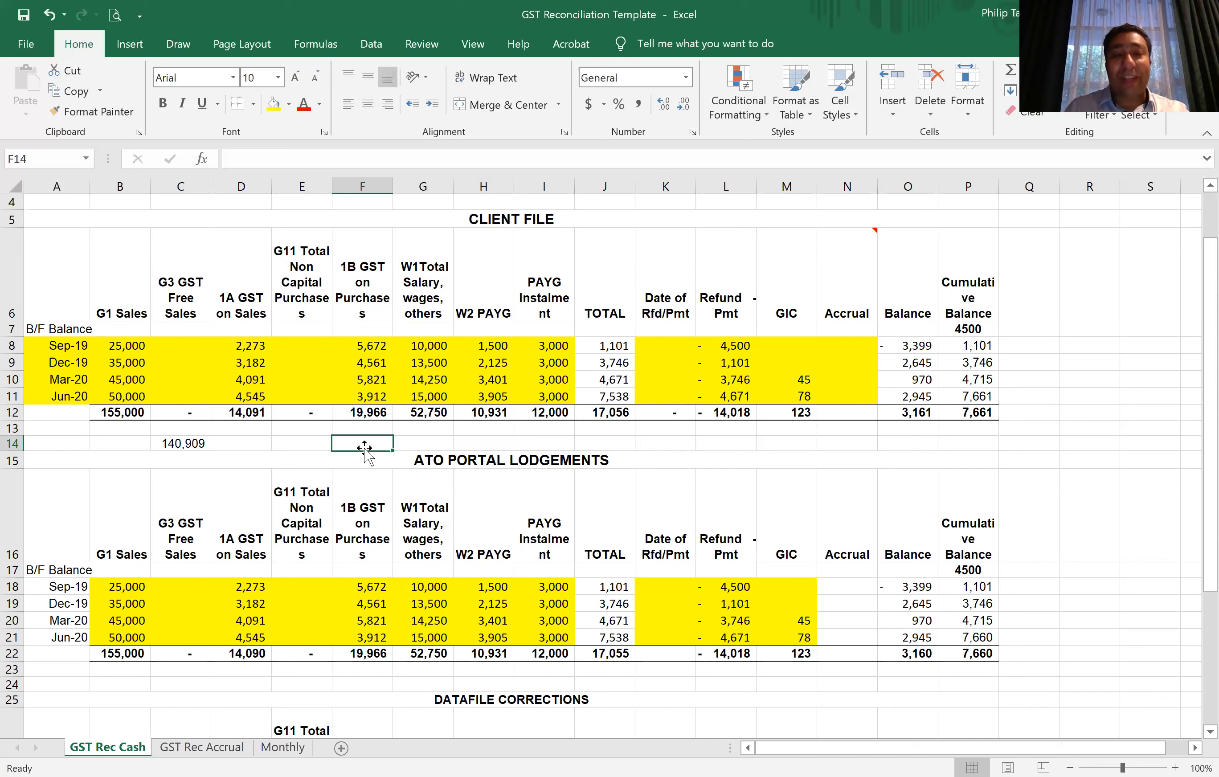